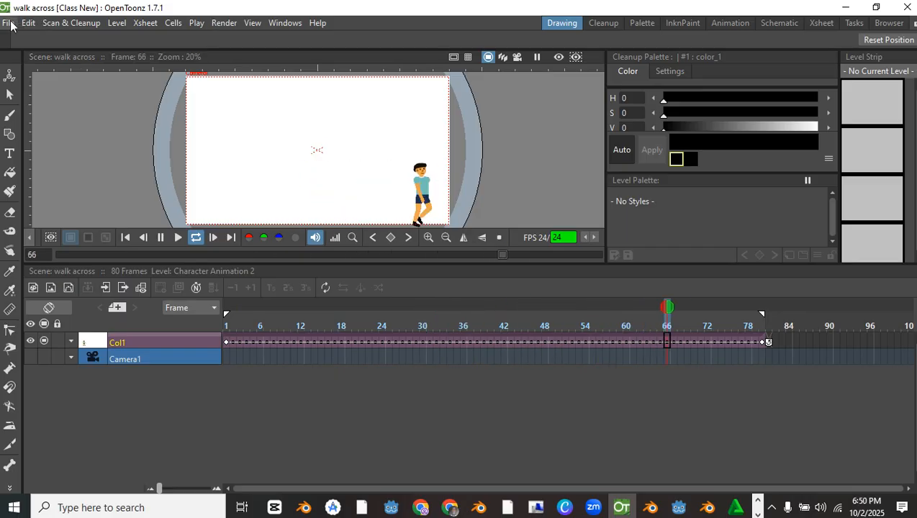
Stop the walk across playback and open the recent scene Character Animation.tnz.
left_click(149, 237)
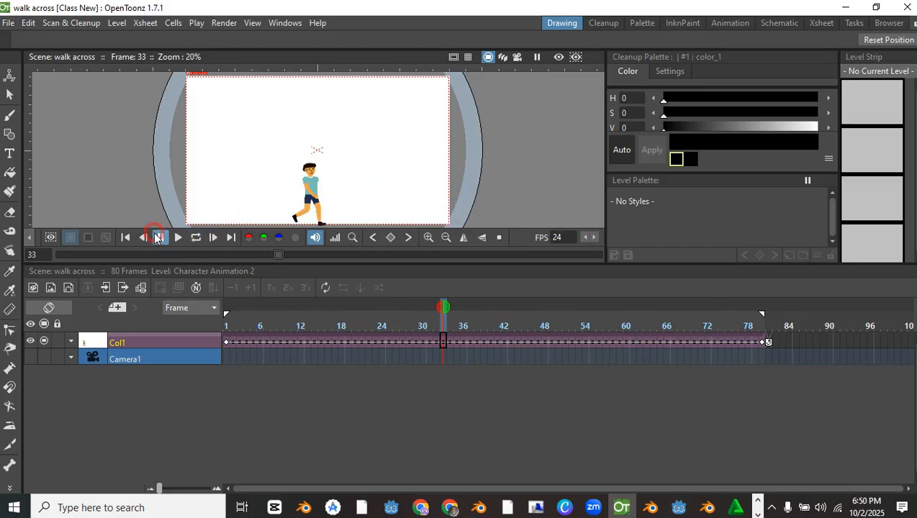
left_click(8, 23)
mouse_move(98, 114)
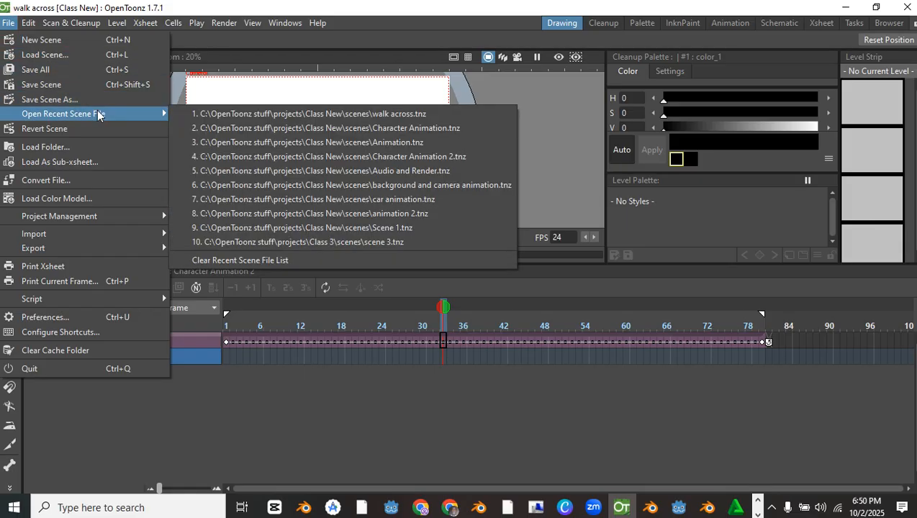
left_click(371, 128)
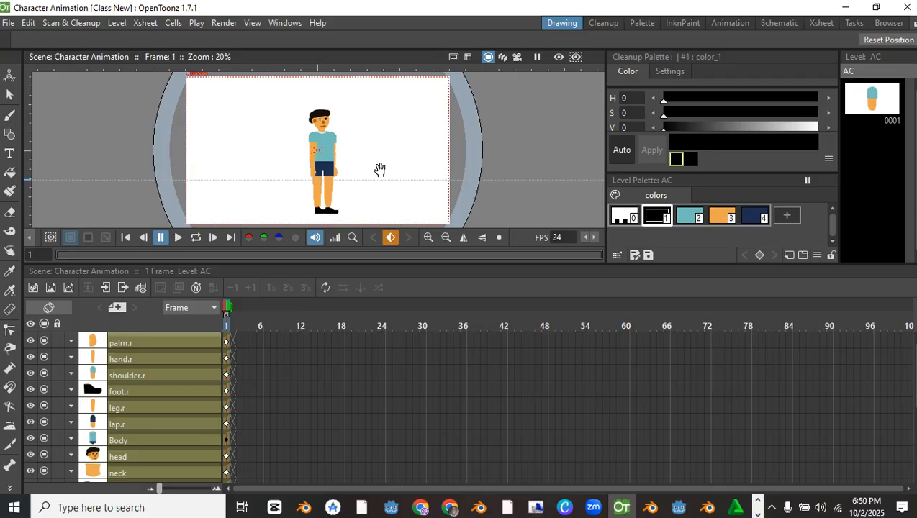
Set the timeline's playback range from frame 1 to frame 20.
left_click_drag(228, 308, 234, 309)
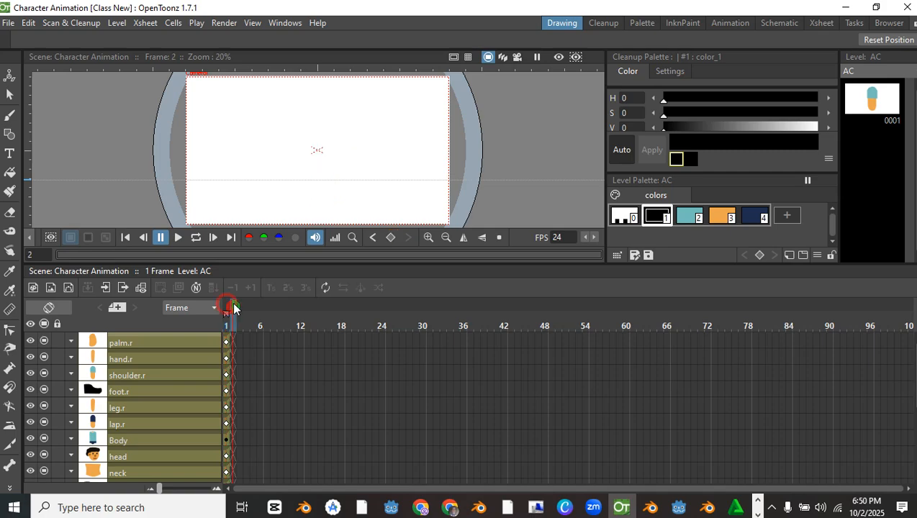
left_click(227, 308)
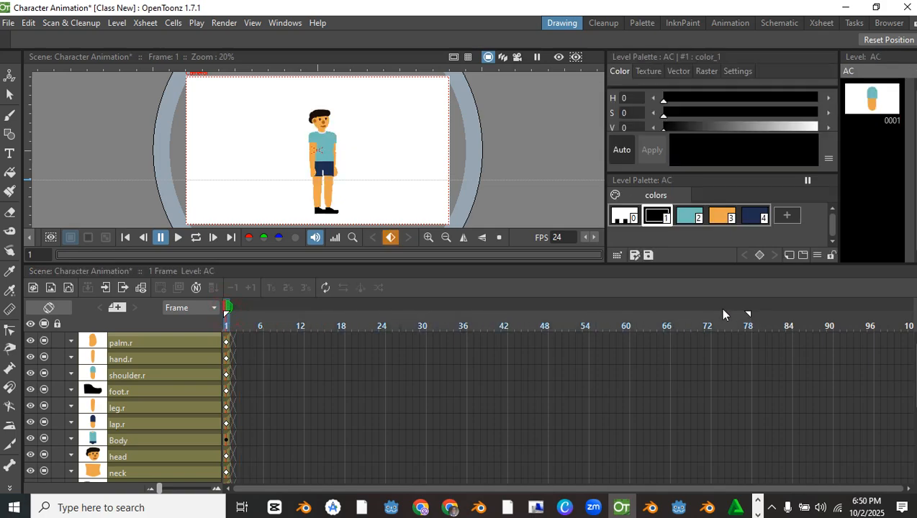
left_click(230, 311)
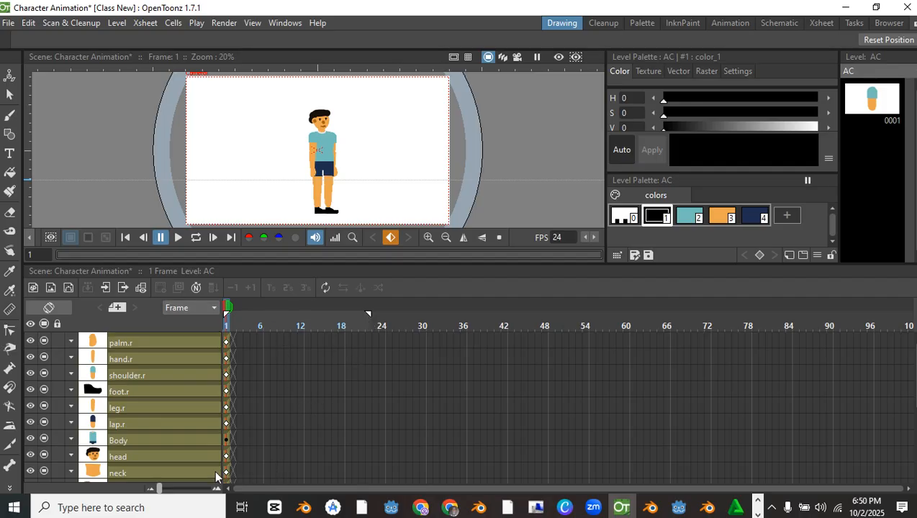
left_click_drag(159, 489, 171, 491)
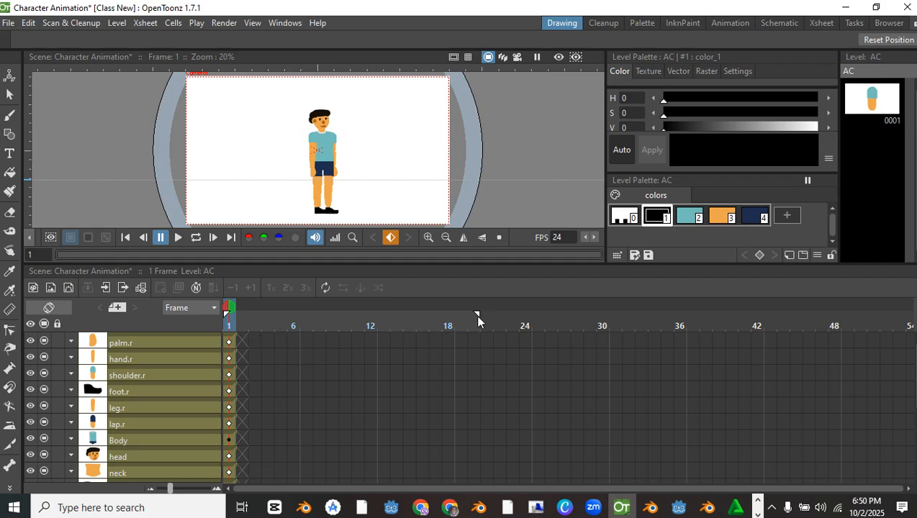
left_click_drag(226, 308, 179, 310)
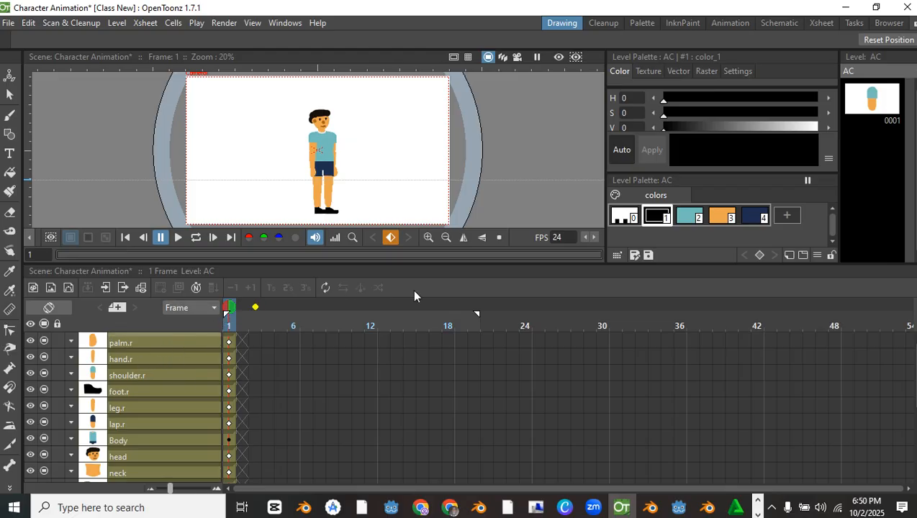
Check the character's stage schematic in the Animation room, return to the Drawing room and save the scene.
left_click(731, 23)
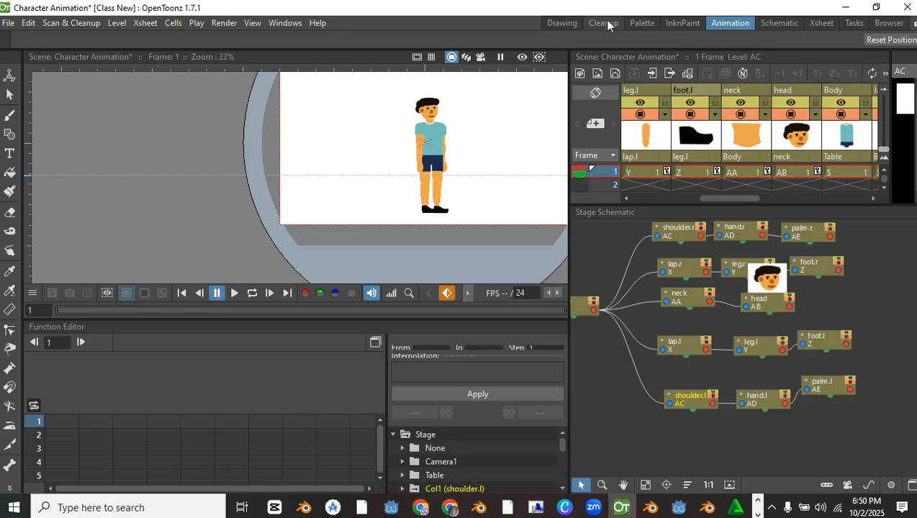
left_click(558, 24)
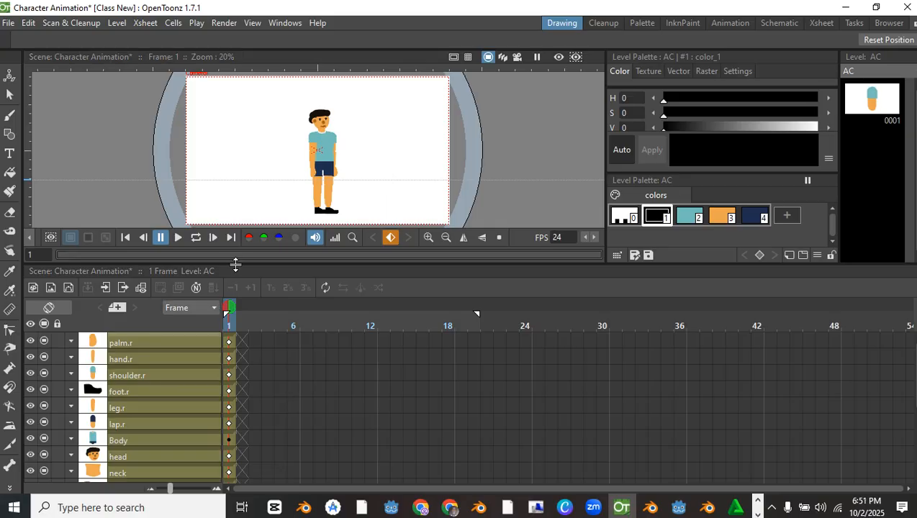
key("ctrl+s")
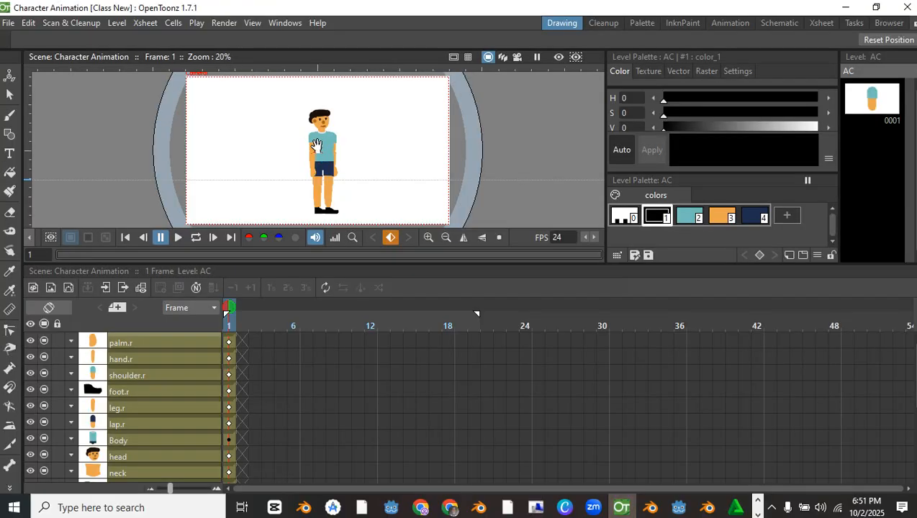
Try rotating shoulder.r to about -33° and bending hand.r with the Animate tool on frame 1, and undo the rotations.
left_click(9, 75)
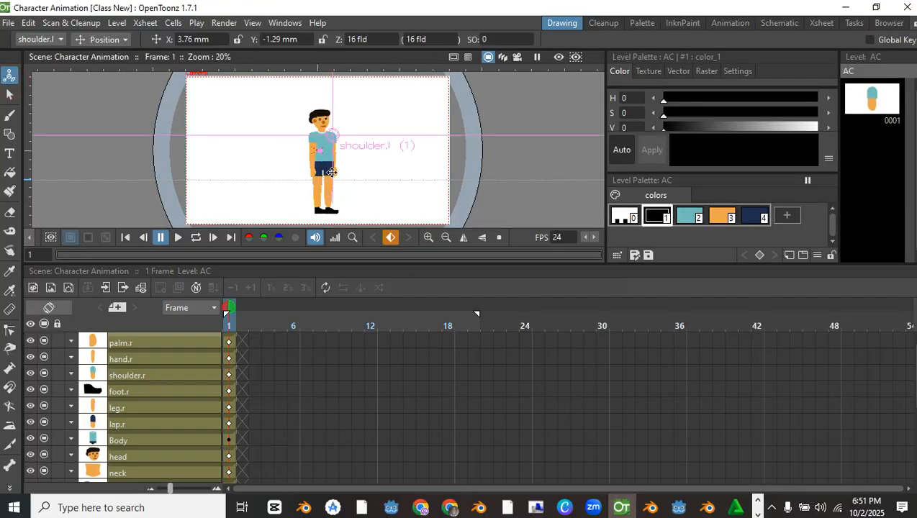
left_click(132, 372)
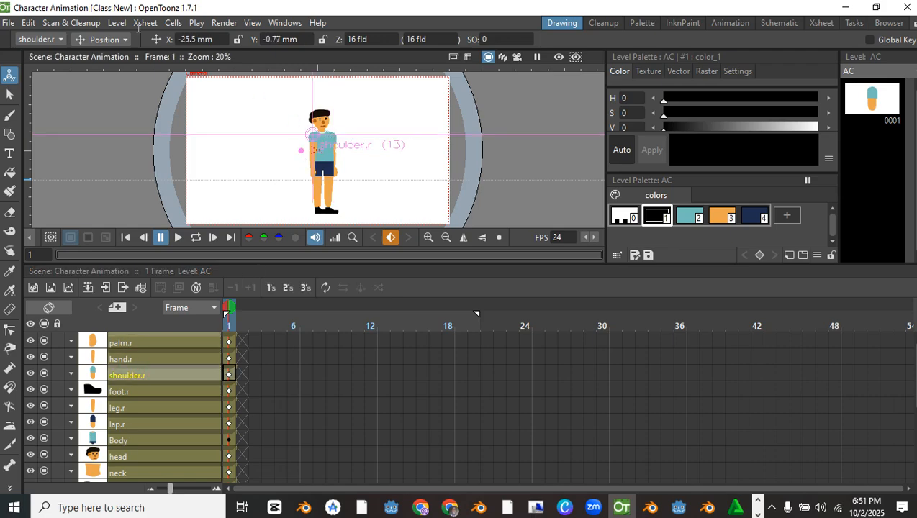
left_click(97, 39)
left_click(97, 72)
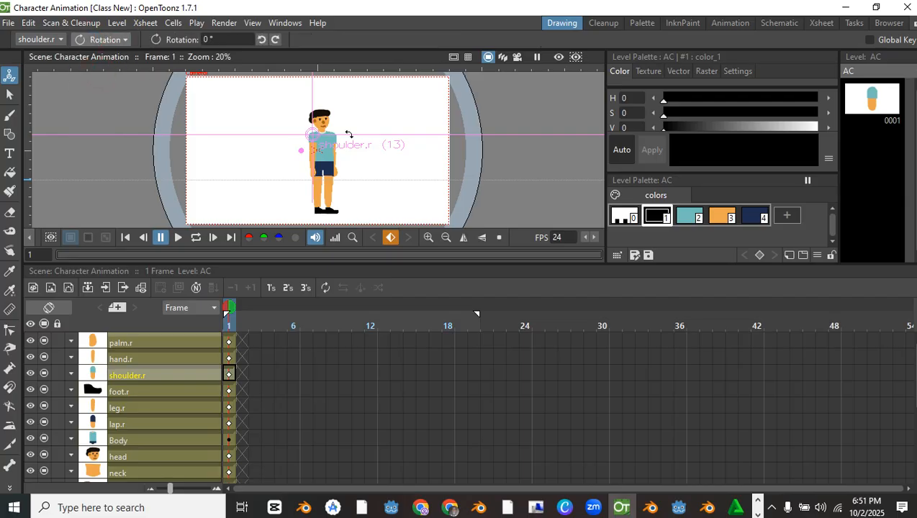
left_click_drag(348, 133, 329, 149)
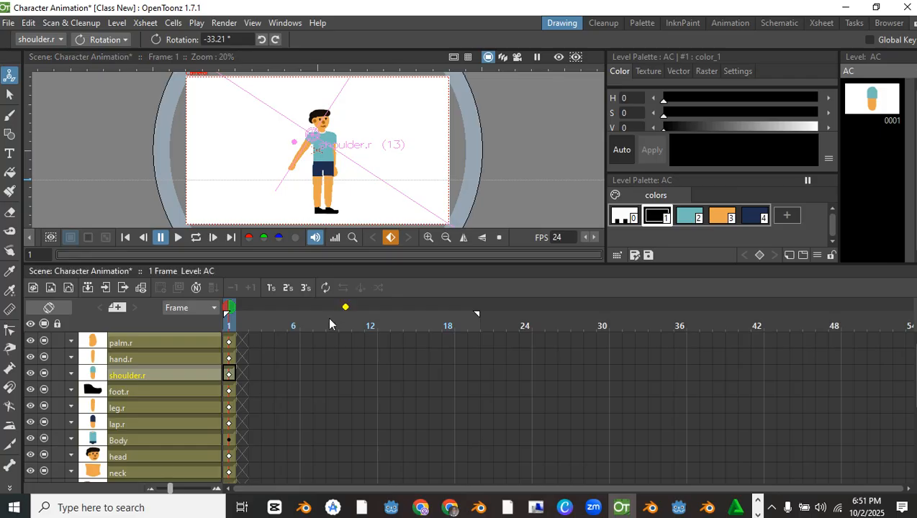
left_click(136, 358)
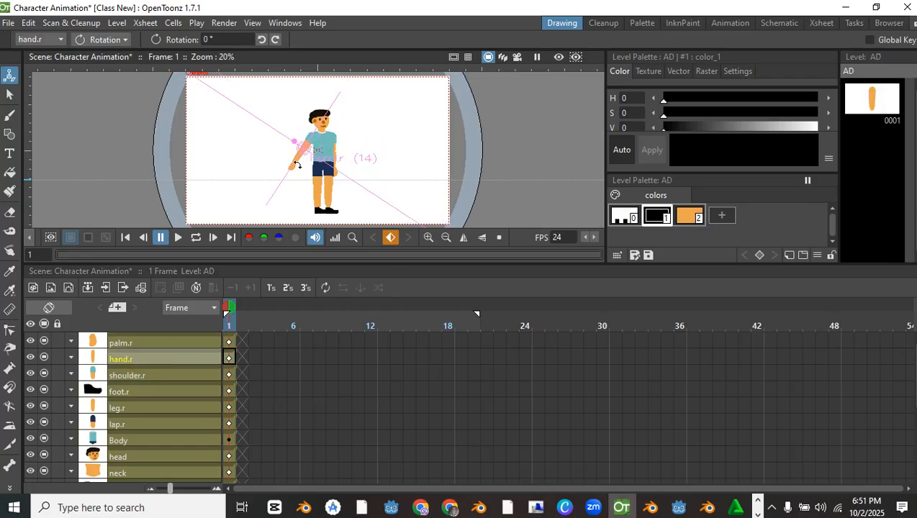
left_click_drag(306, 159, 313, 158)
key("ctrl+z")
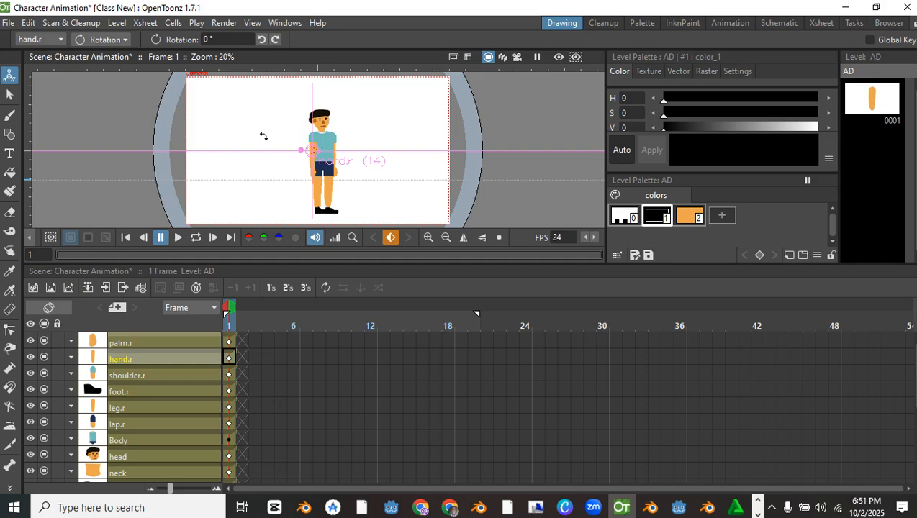
Select the Body column and show the character's bones with the Skeleton tool.
scroll(332, 127, "up", 3)
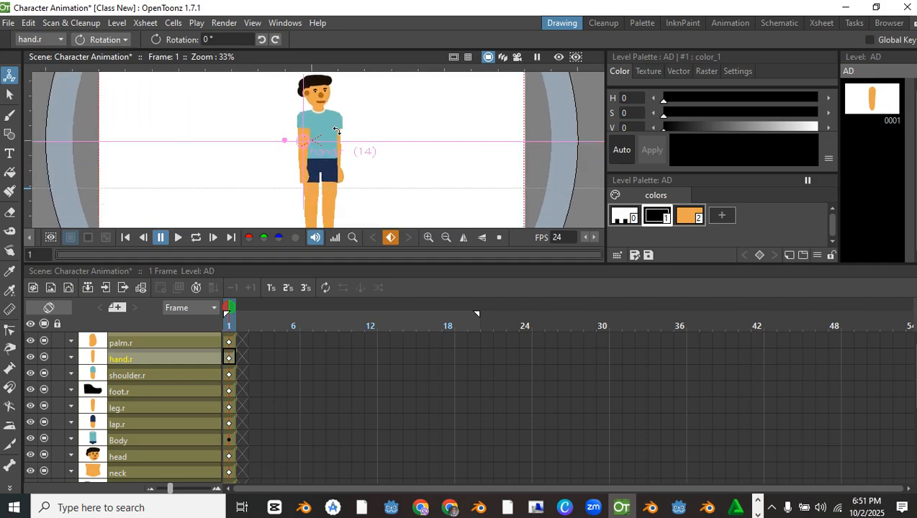
scroll(338, 127, "down", 2)
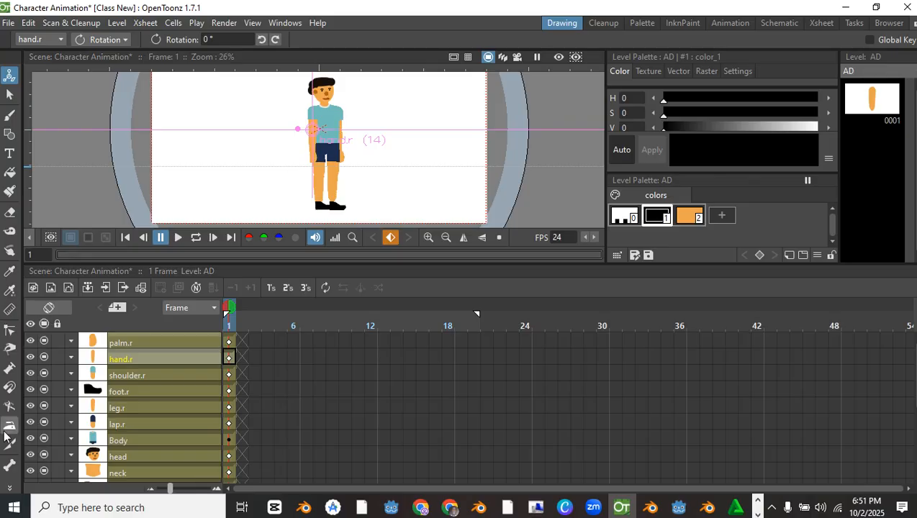
left_click(134, 409)
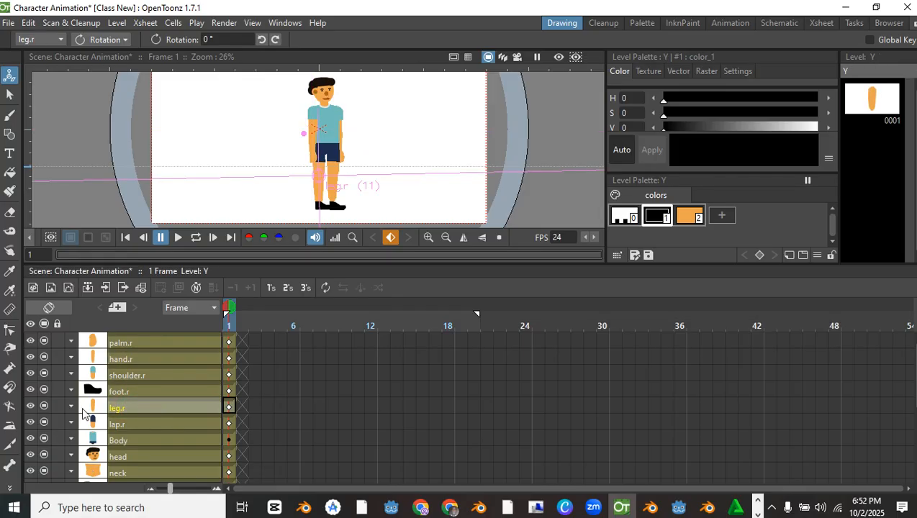
left_click(122, 439)
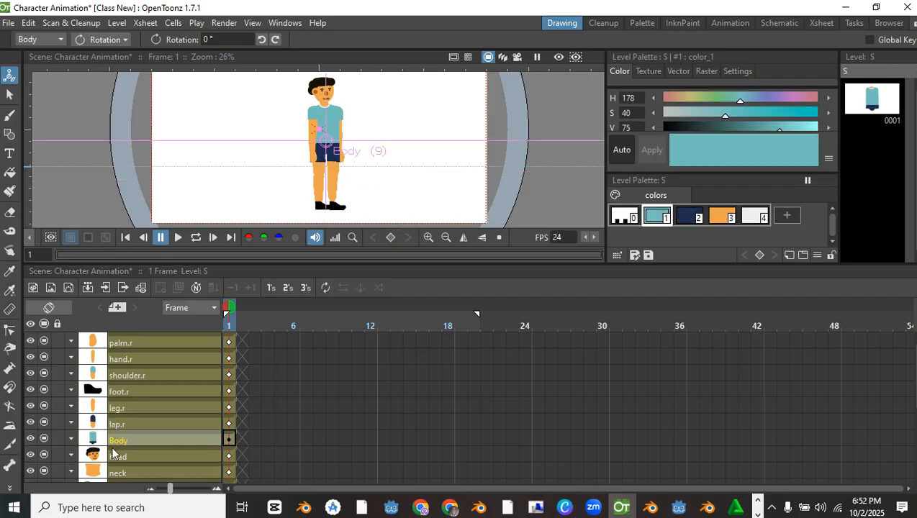
left_click(9, 469)
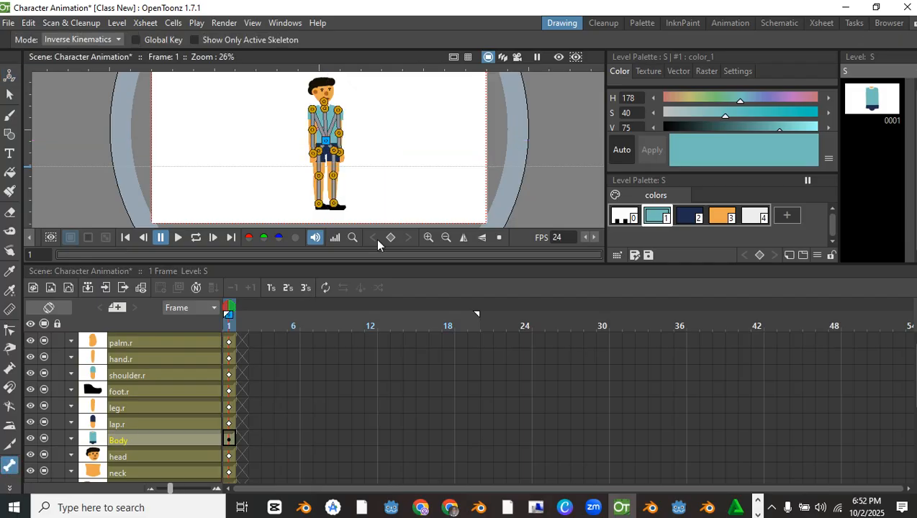
Make the viewer taller by shrinking the timeline area, and inspect the skeleton's joints up close.
scroll(332, 165, "up", 3)
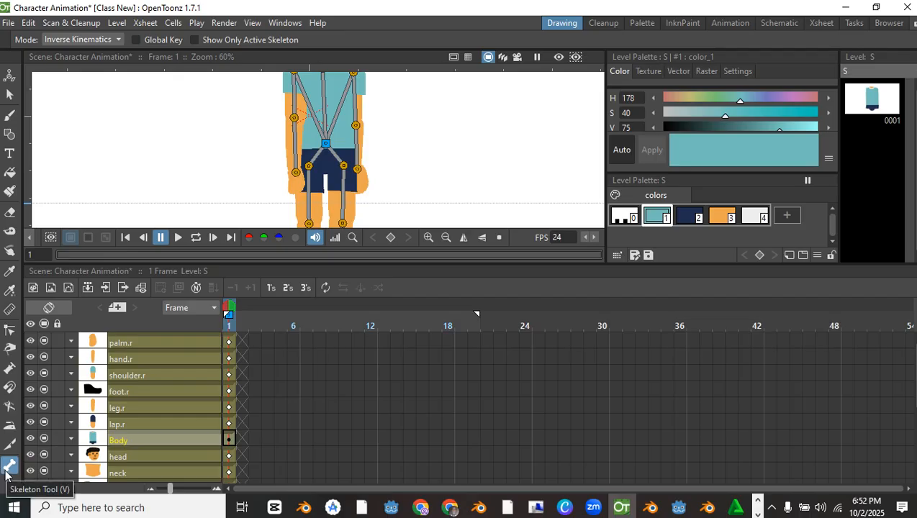
scroll(338, 133, "down", 5)
left_click_drag(346, 123, 353, 139)
scroll(354, 139, "up", 4)
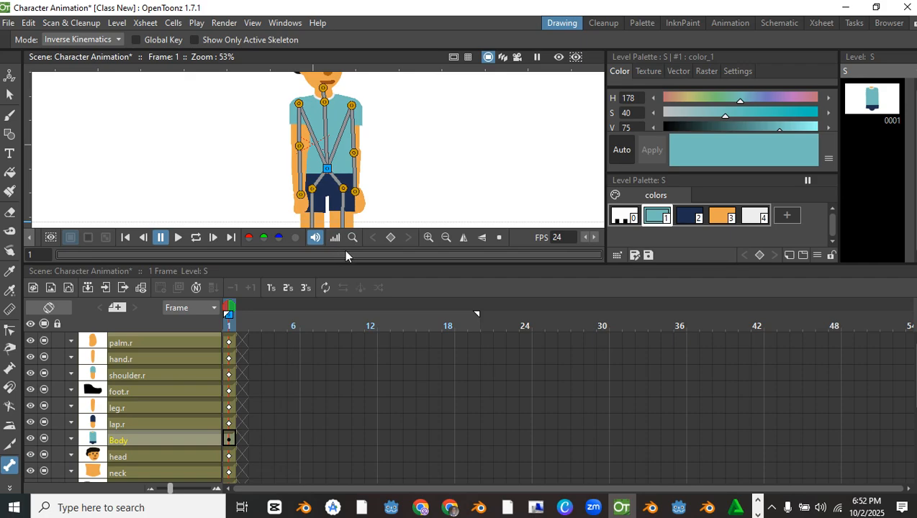
left_click_drag(364, 263, 359, 360)
scroll(350, 216, "down", 3)
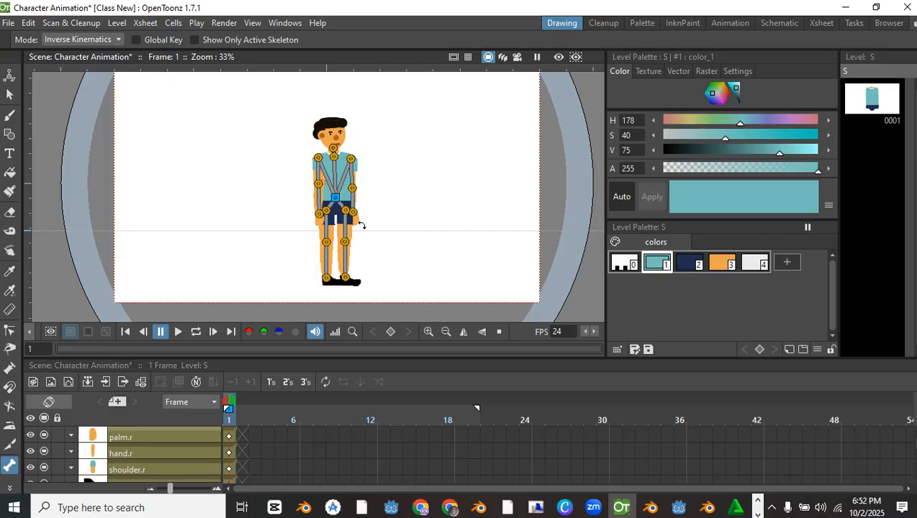
scroll(375, 226, "up", 5)
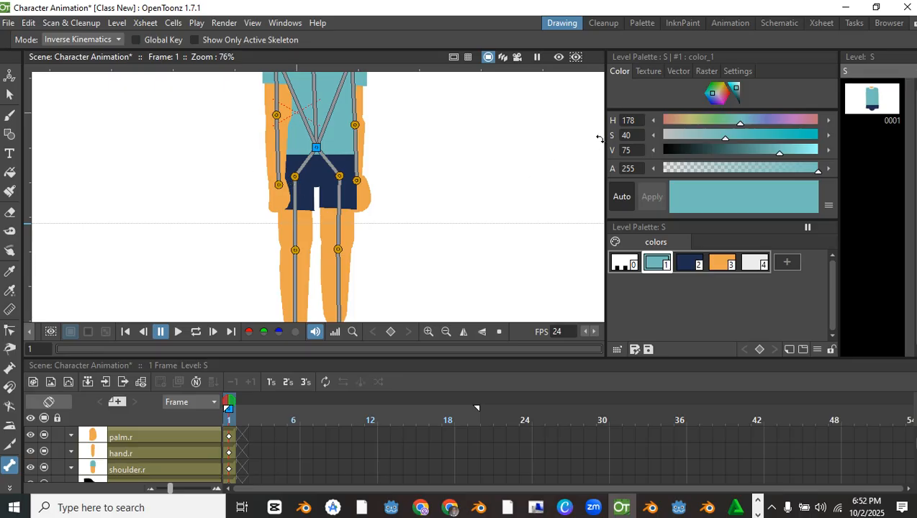
Compare the skeleton's bones with the stage schematic links running from Body to the head, arms and legs.
left_click(729, 23)
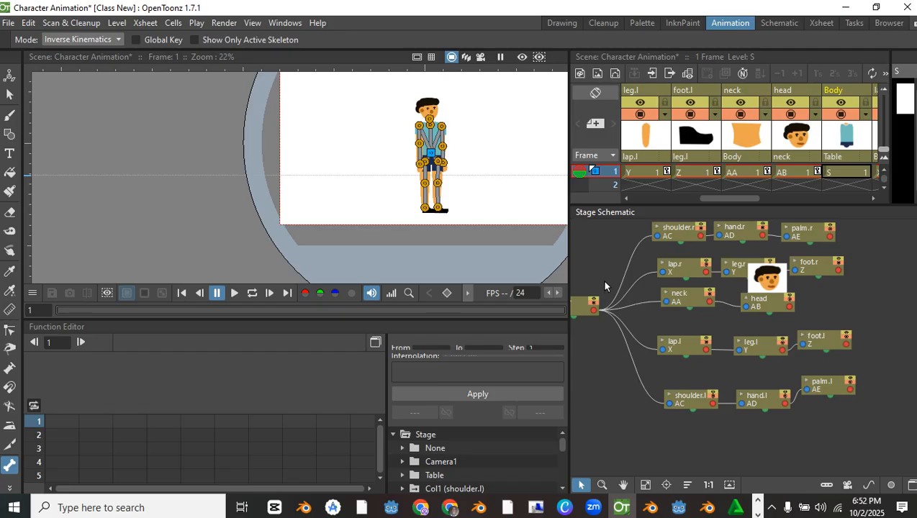
left_click_drag(604, 285, 623, 261)
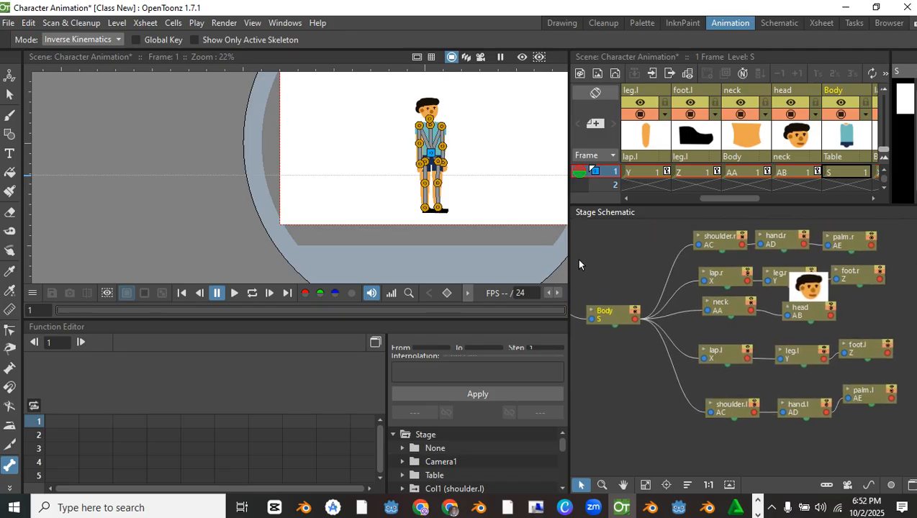
scroll(432, 180, "up", 3)
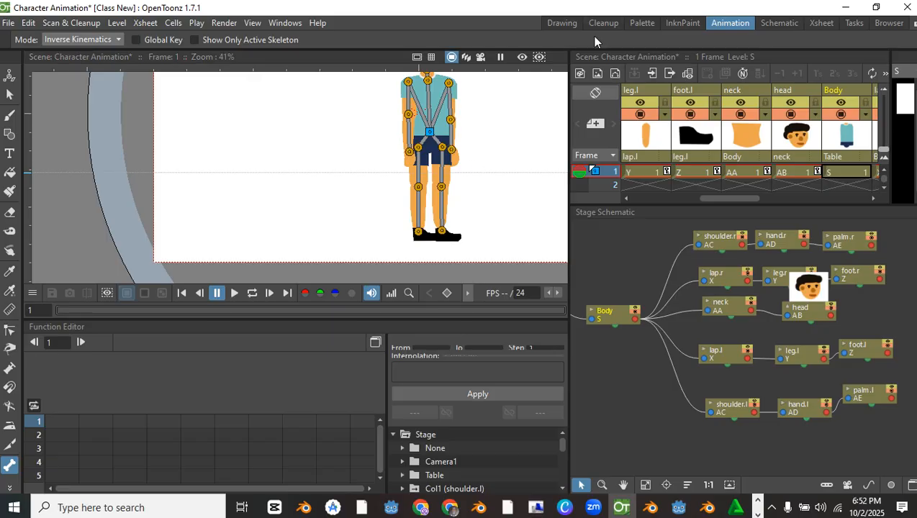
left_click(561, 26)
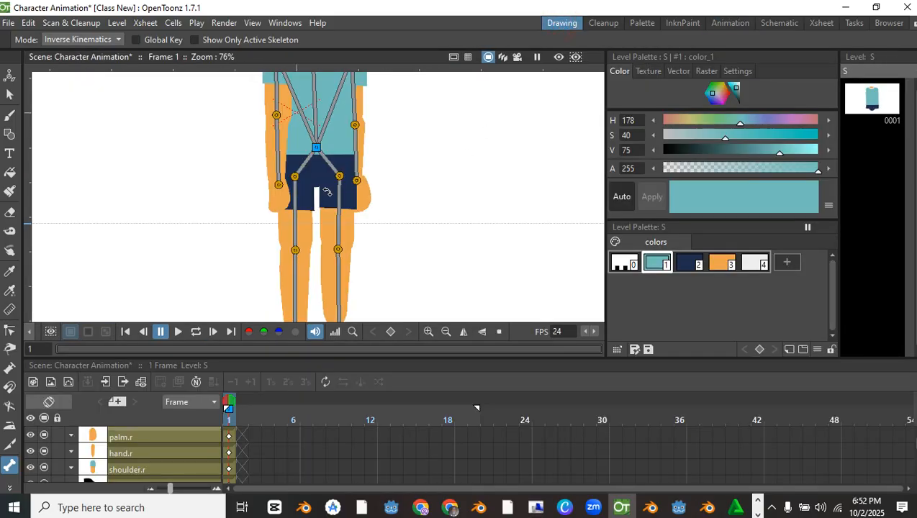
left_click_drag(398, 135, 409, 146)
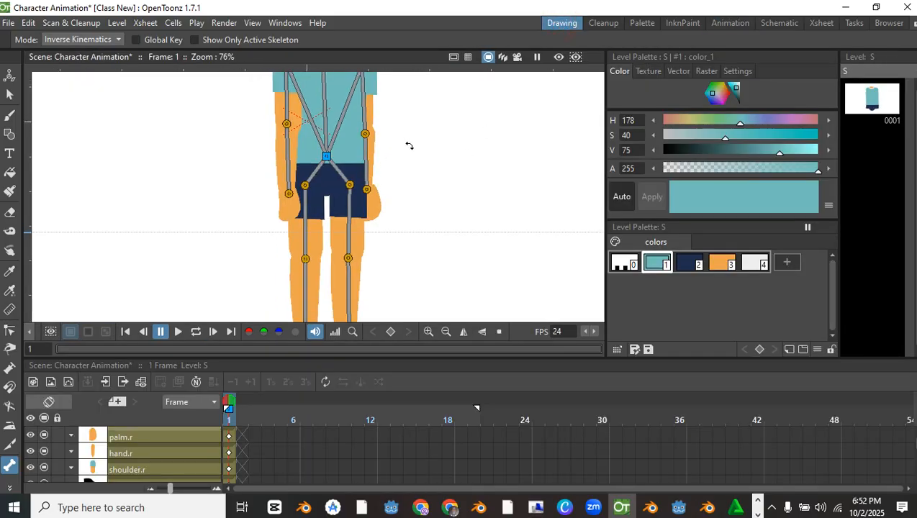
left_click(726, 23)
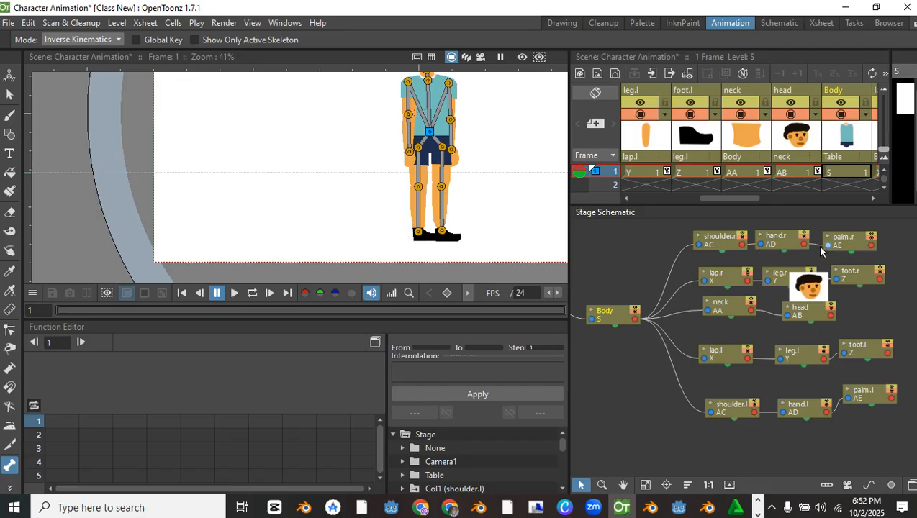
left_click(562, 23)
Rotate the shoulder.r bone slightly outward from the body on frame 1 with the Skeleton tool.
scroll(415, 186, "up", 3)
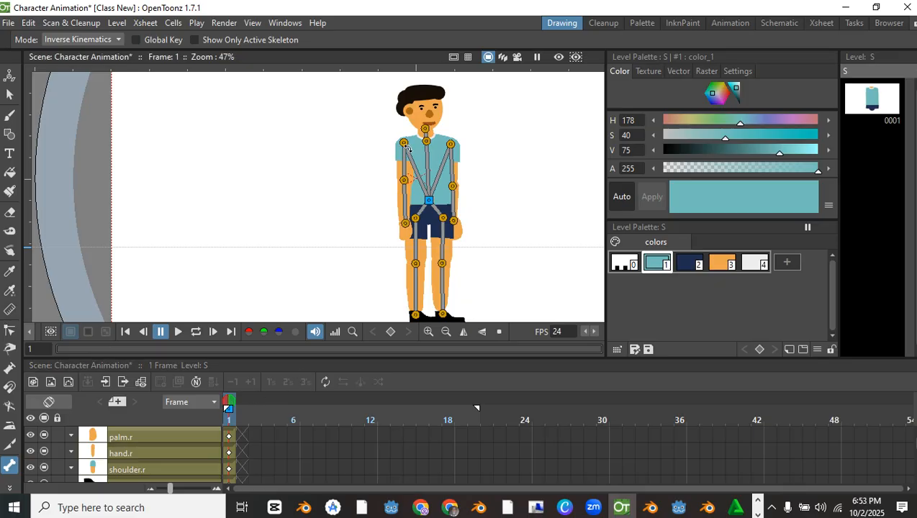
scroll(408, 148, "up", 2)
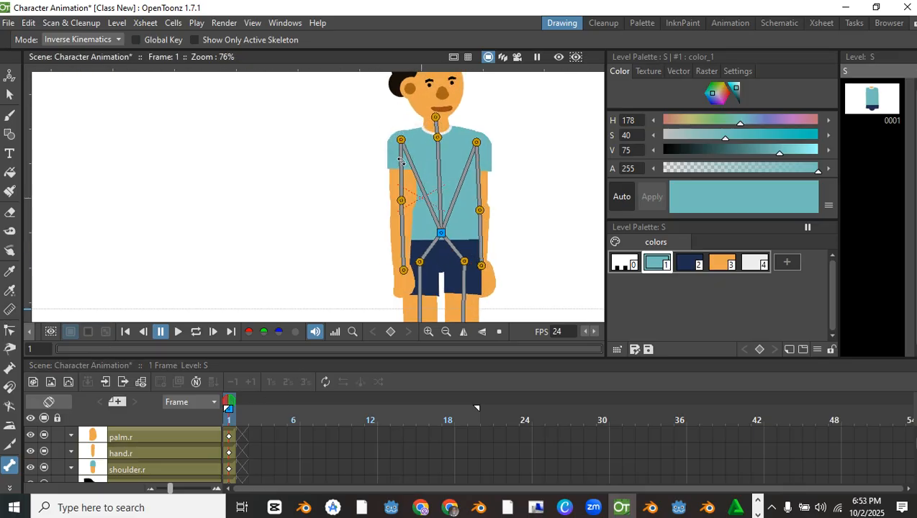
mouse_move(401, 161)
left_mouse_down()
mouse_move(380, 163)
mouse_move(401, 169)
left_mouse_up()
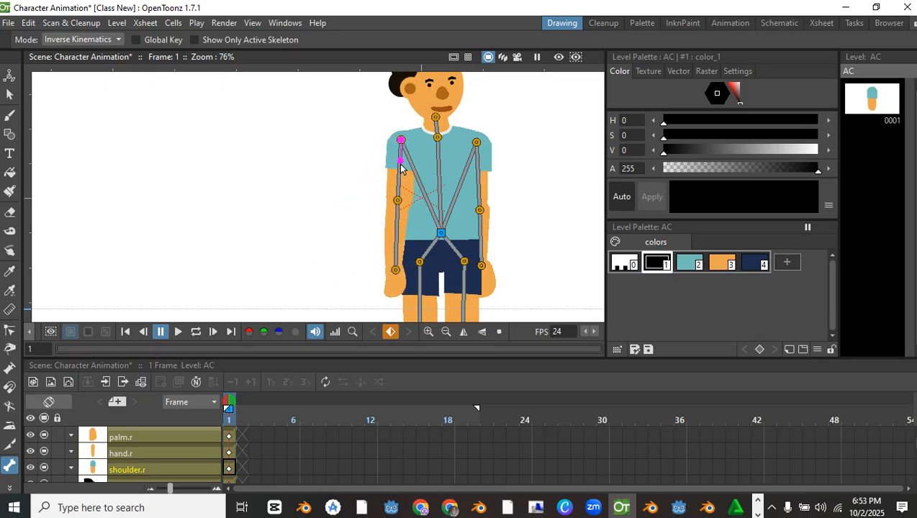
Switch the Skeleton tool to Build Skeleton mode and examine how the bones connect across the whole character.
left_click(93, 39)
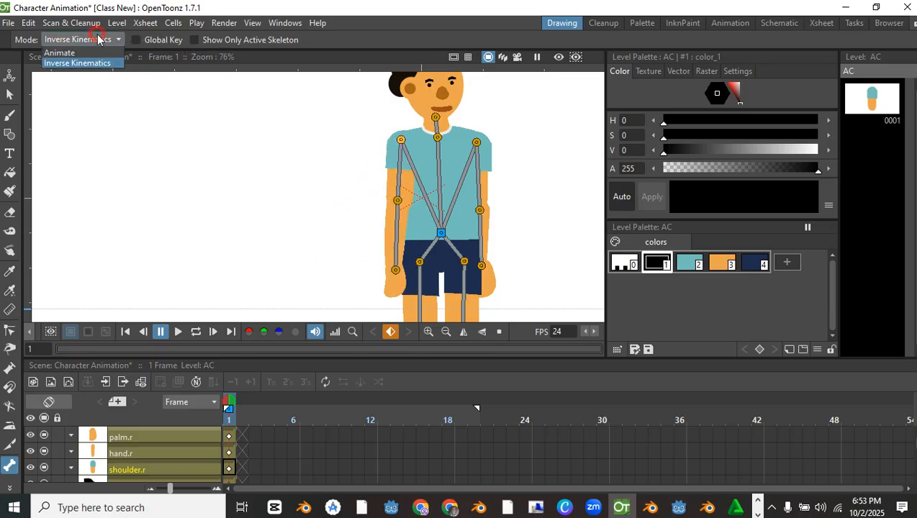
left_click(96, 55)
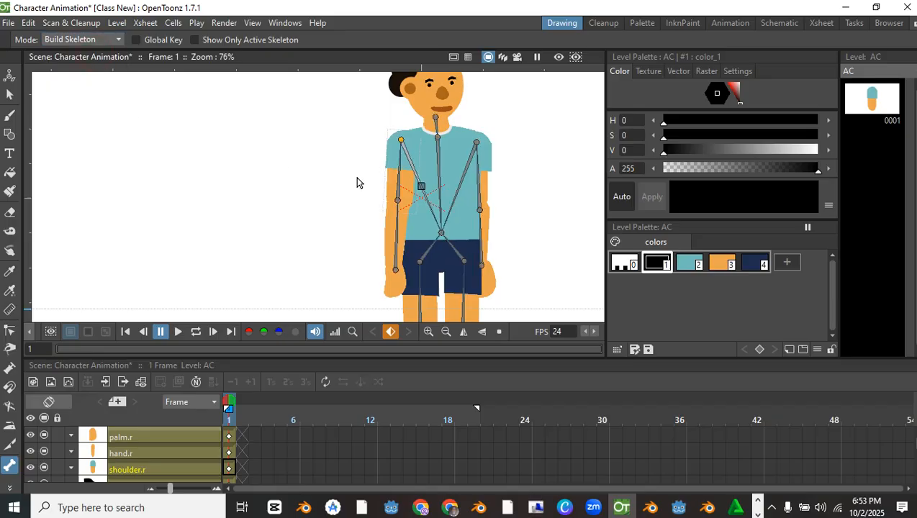
scroll(357, 181, "down", 3)
scroll(359, 163, "up", 3)
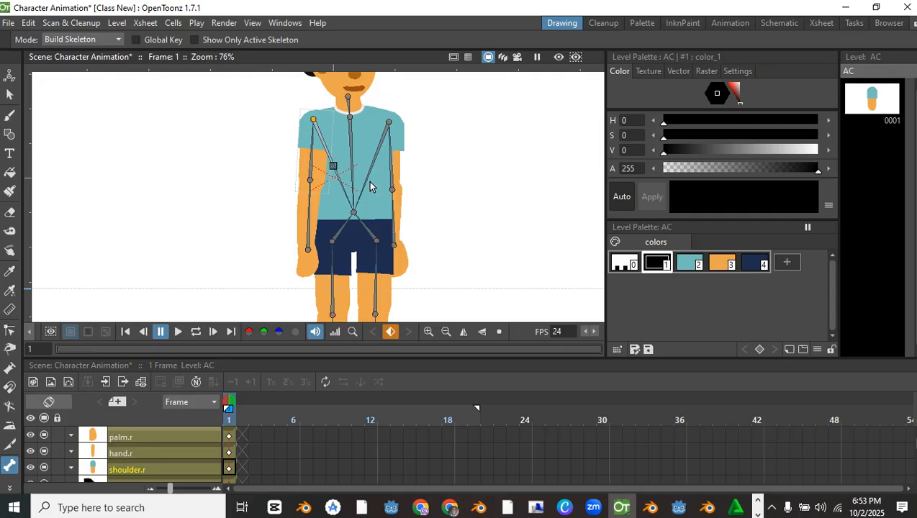
scroll(370, 186, "down", 3)
left_click_drag(388, 143, 386, 167)
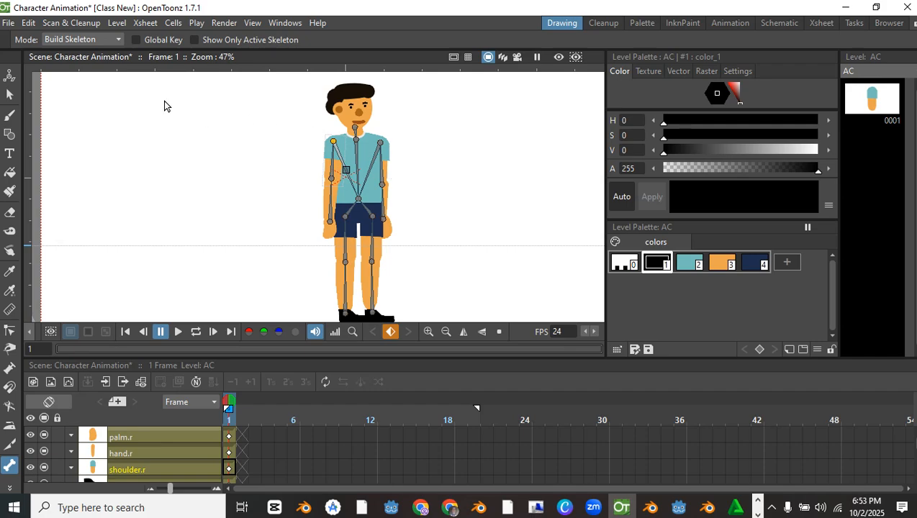
Switch the Skeleton tool to Animate mode, try swinging shoulder.r outward from the body, and undo the rotation.
left_click(93, 39)
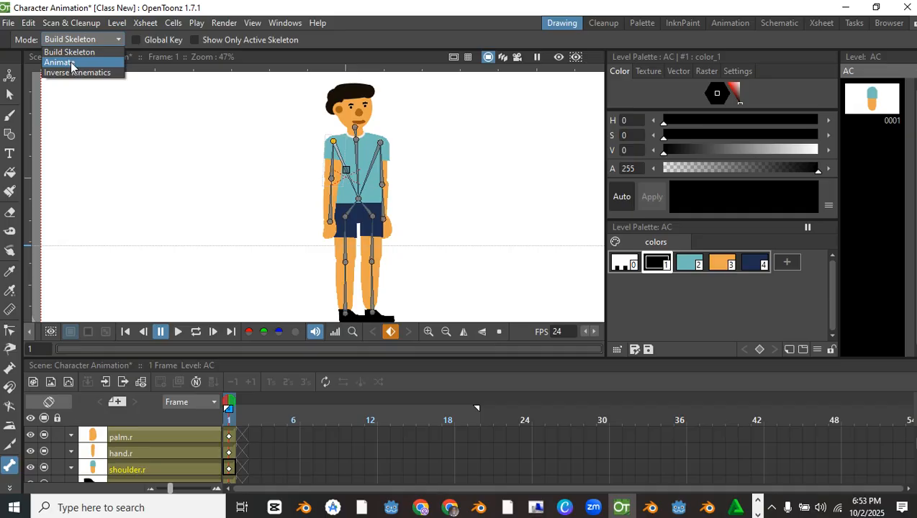
left_click(71, 63)
scroll(266, 123, "up", 2)
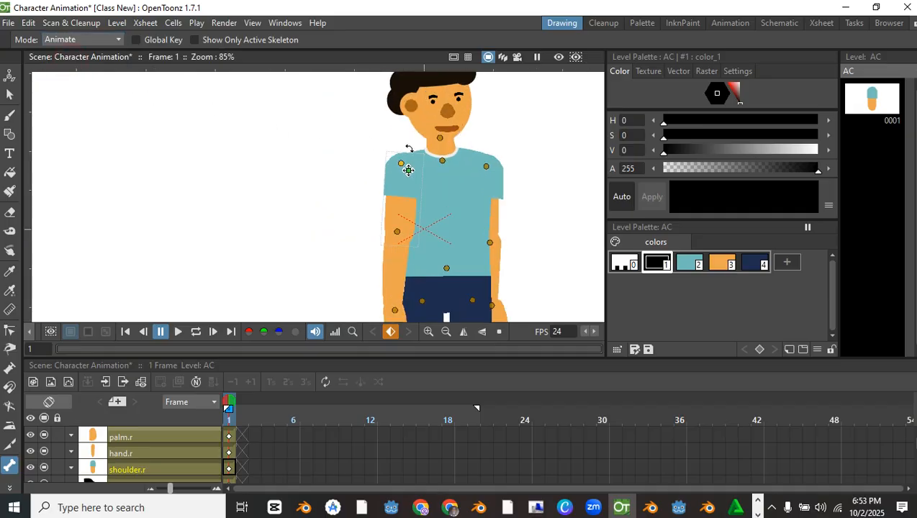
left_click_drag(408, 170, 278, 134)
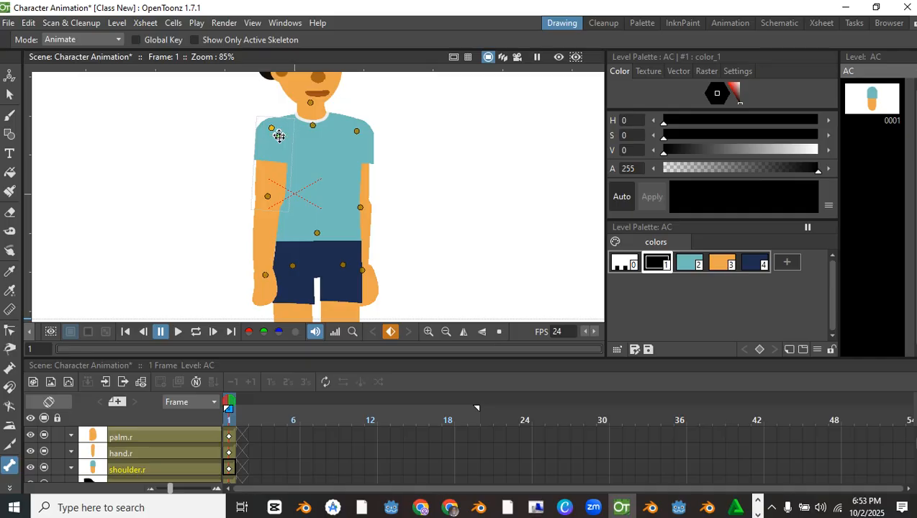
mouse_move(279, 136)
left_mouse_down()
mouse_move(268, 136)
mouse_move(278, 135)
left_mouse_up()
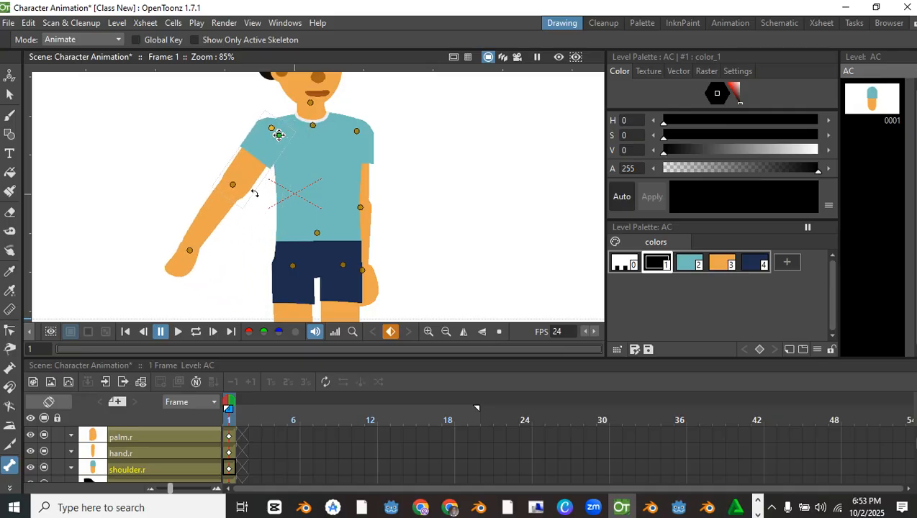
key("ctrl+z")
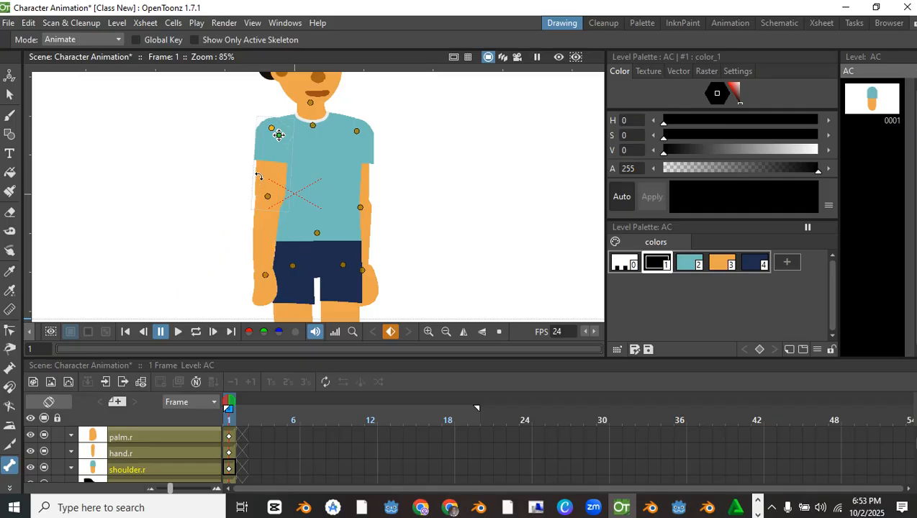
Switch the Skeleton tool to Inverse Kinematics mode and swing the shoulder.r and hand.r bones outward on frame 1.
left_click(90, 38)
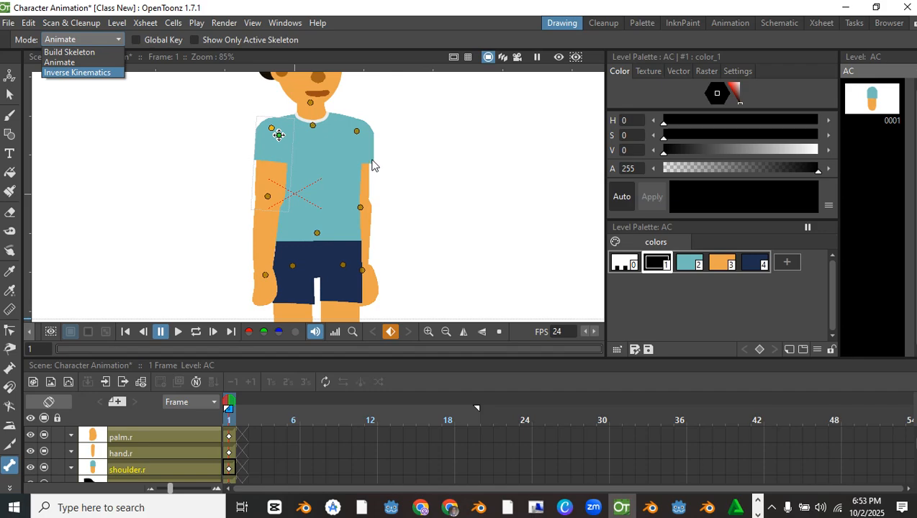
left_click(78, 74)
scroll(284, 142, "down", 1)
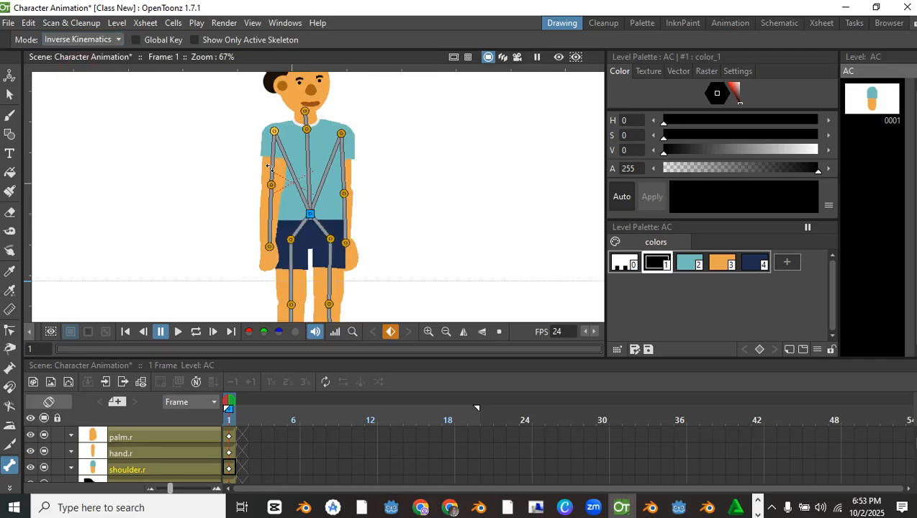
left_click_drag(277, 167, 261, 191)
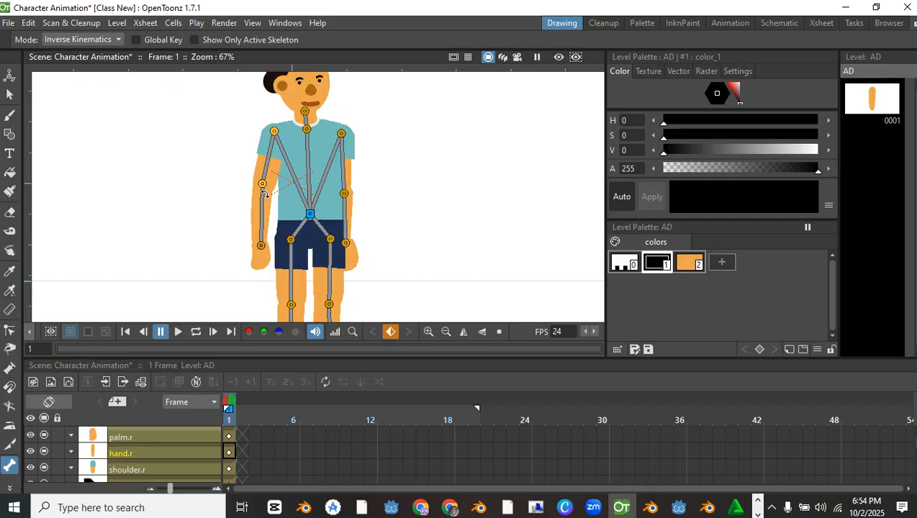
left_click_drag(264, 194, 263, 216)
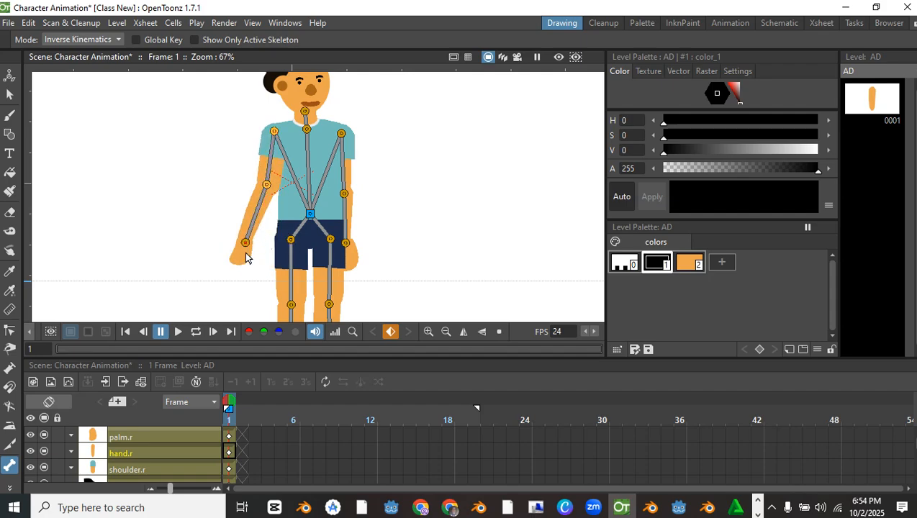
Try rotating the palm.r bone and undo it, and swing the hand.r bone back toward the body.
left_click_drag(247, 254, 254, 260)
key("ctrl+z")
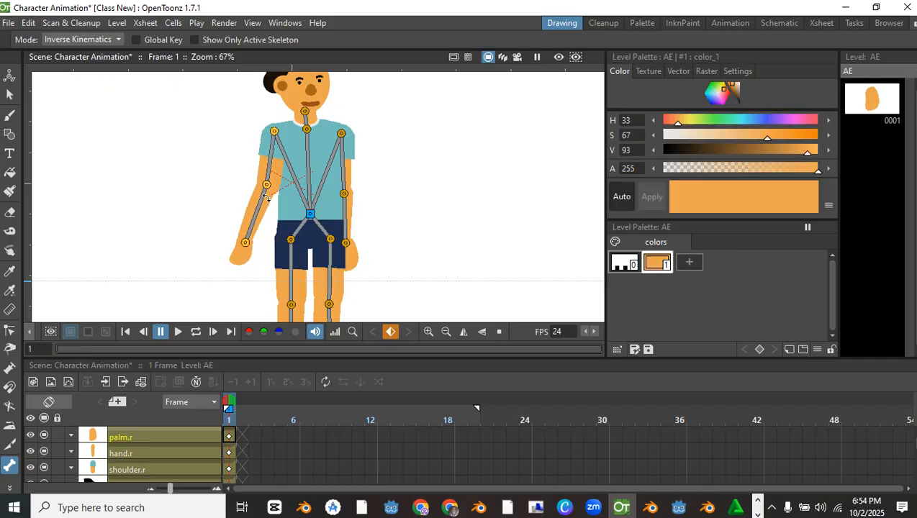
mouse_move(266, 198)
left_mouse_down()
mouse_move(263, 191)
mouse_move(283, 204)
mouse_move(257, 210)
mouse_move(274, 200)
left_mouse_up()
scroll(277, 180, "up", 1)
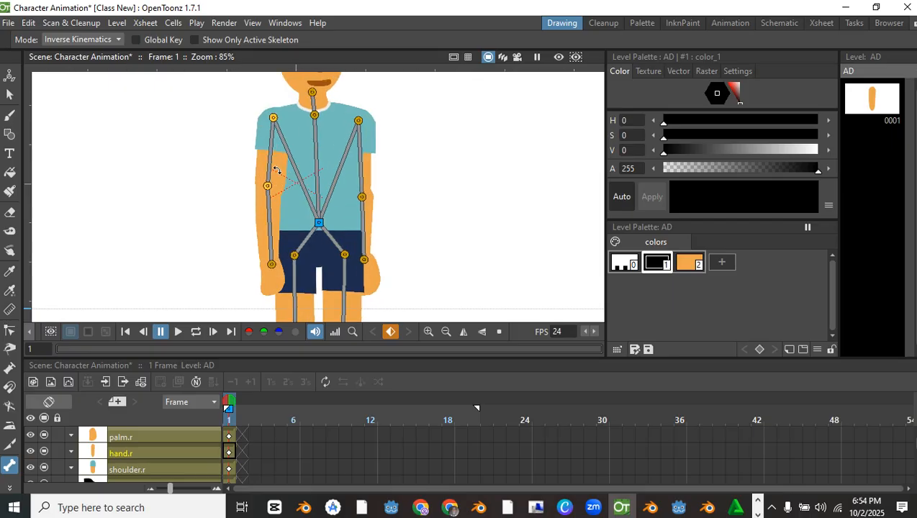
Swing the character's shoulder.r arm slightly outward, and undo a trial rotation of the Body bone.
left_click_drag(274, 158, 303, 145)
scroll(308, 167, "down", 1)
key("ctrl+z")
scroll(281, 128, "up", 1)
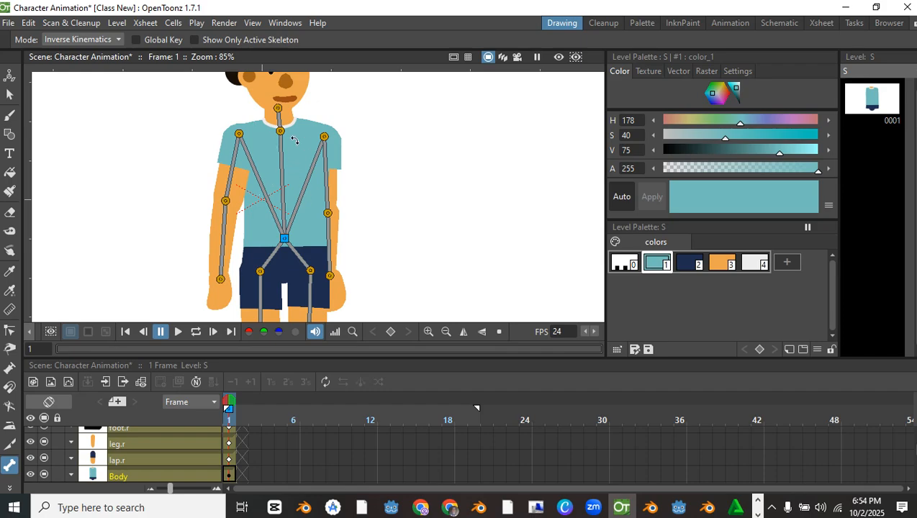
Try moving the bone joint between the neck and head sideways, and undo the change.
left_click_drag(298, 121, 298, 151)
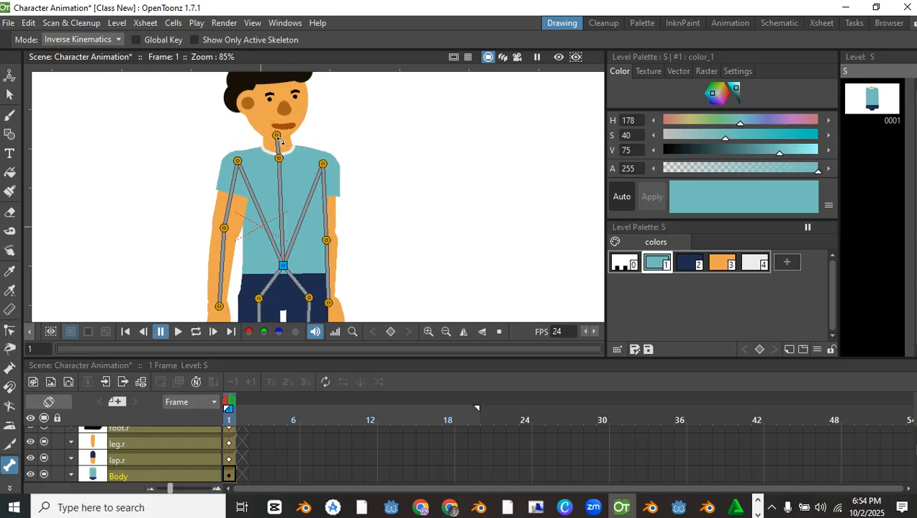
scroll(281, 146, "up", 3)
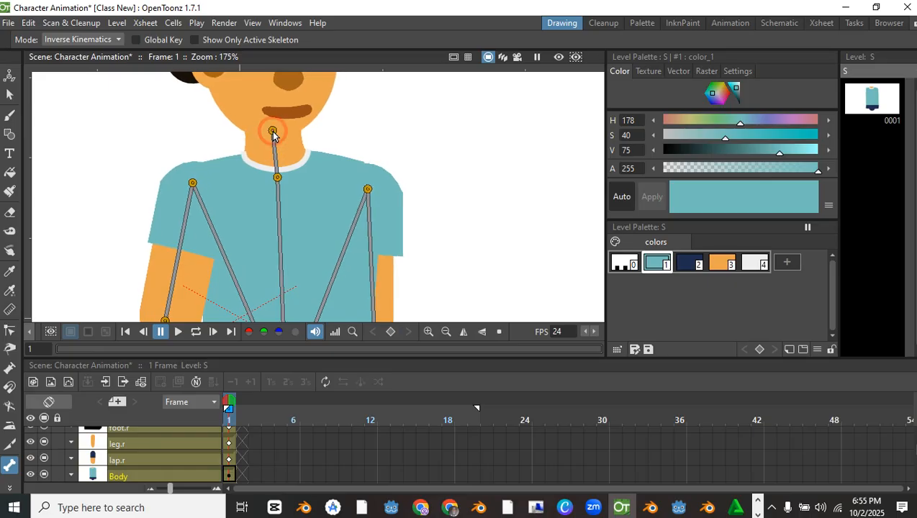
left_click_drag(273, 139, 252, 139)
key("ctrl+z")
scroll(263, 150, "down", 10)
scroll(302, 136, "up", 3)
scroll(303, 136, "up", 2)
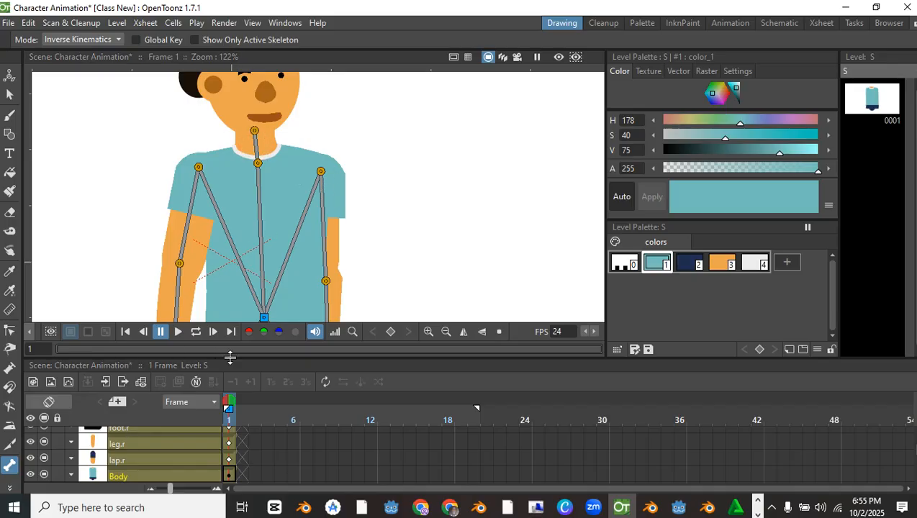
Enlarge the timeline area, select the shoulder.r column and rotate its bone slightly farther outward on frame 1.
left_click_drag(224, 357, 224, 292)
scroll(218, 181, "down", 2)
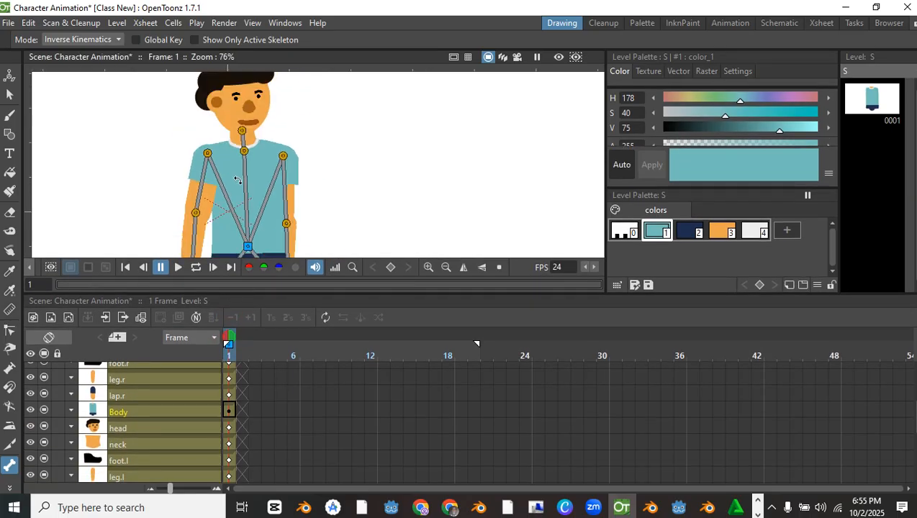
scroll(237, 180, "down", 2)
scroll(261, 186, "up", 2)
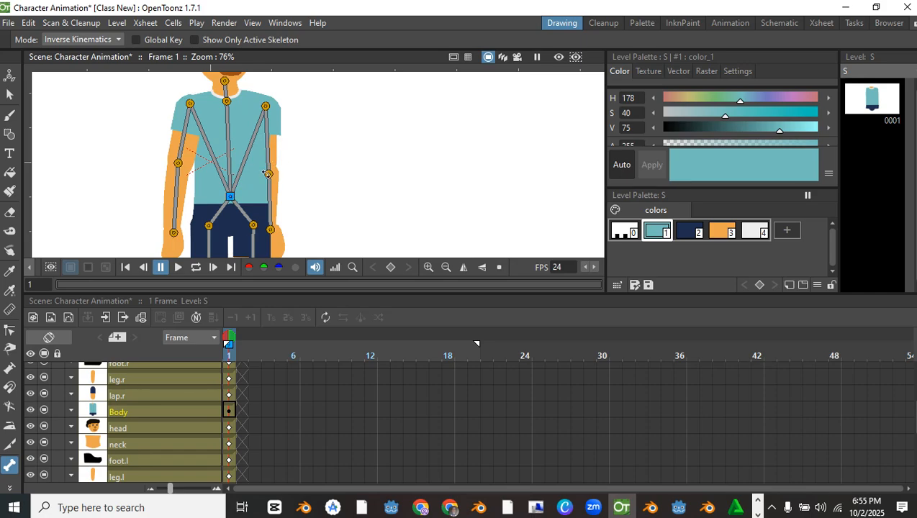
scroll(134, 427, "up", 2)
scroll(127, 422, "up", 2)
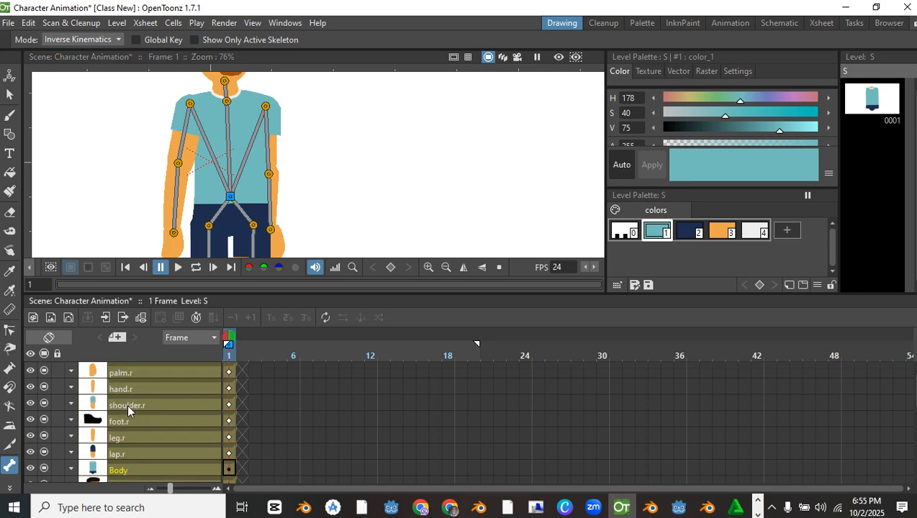
left_click(127, 403)
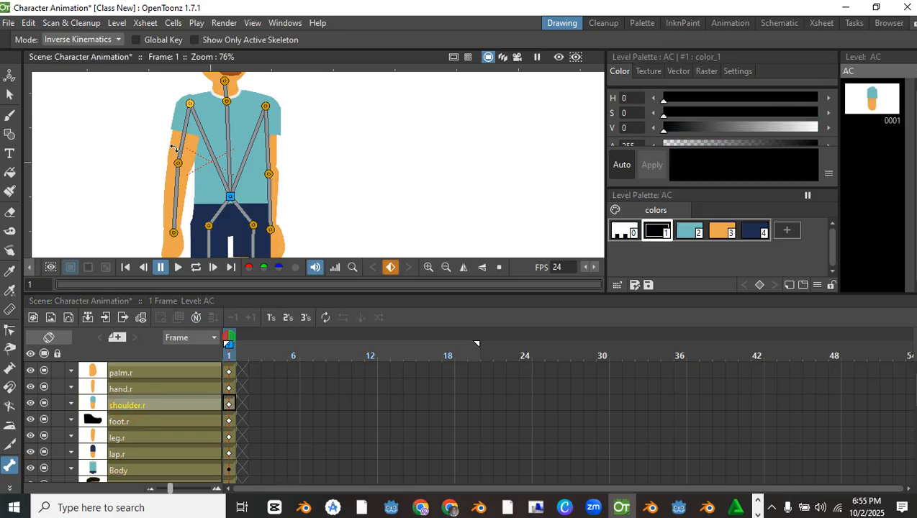
left_click_drag(180, 143, 176, 221)
Select the shoulder.l column, try swinging the shoulder.l and hand.l bones outward, and undo the rotations.
scroll(134, 382, "down", 6)
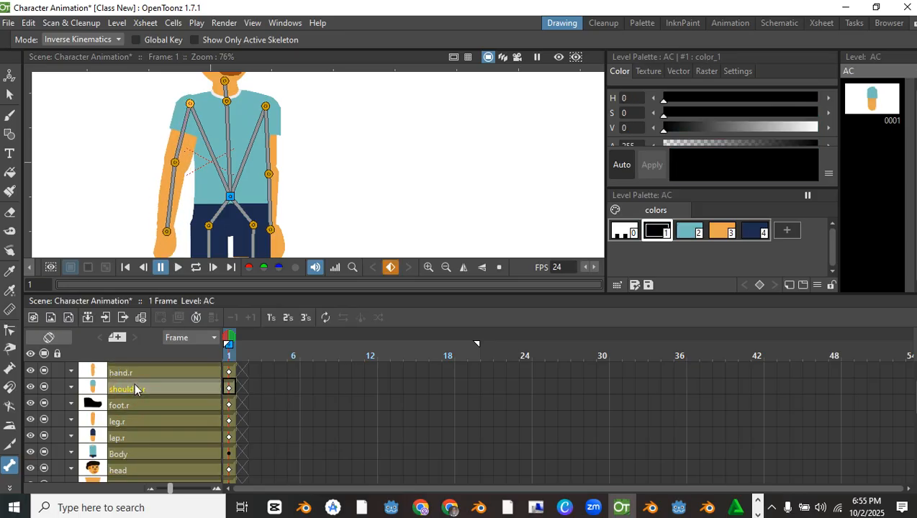
scroll(135, 417, "down", 2)
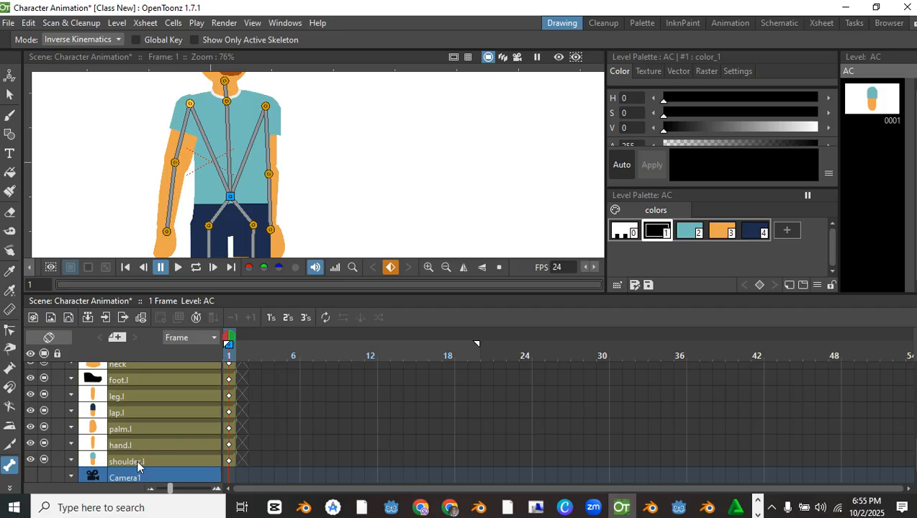
left_click(136, 461)
left_click_drag(274, 128, 296, 188)
key("ctrl+z")
key("ctrl+z")
key("ctrl+z")
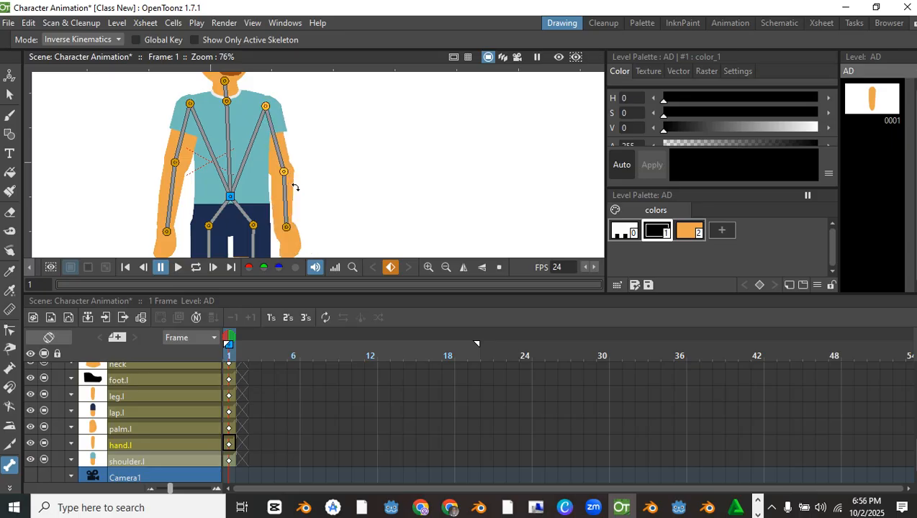
key("ctrl+z")
key("ctrl+z")
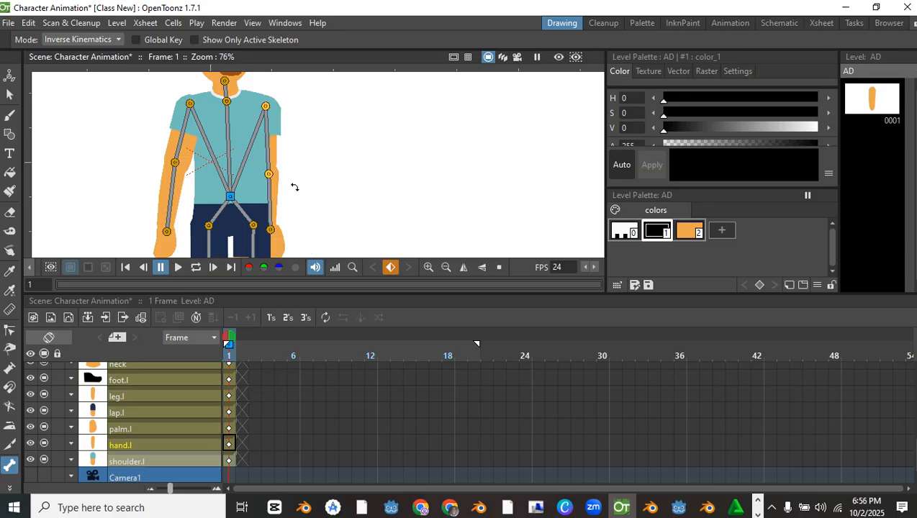
Keep the Skeleton tool in Inverse Kinematics mode and rotate the shoulder.r bone back beside the body on frame 1.
scroll(289, 154, "down", 2)
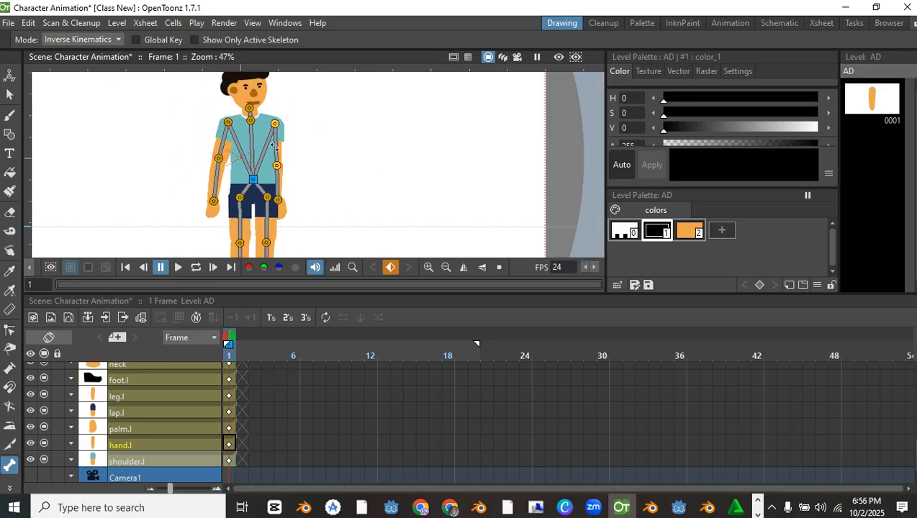
left_click(85, 40)
left_click(81, 73)
scroll(308, 146, "down", 1)
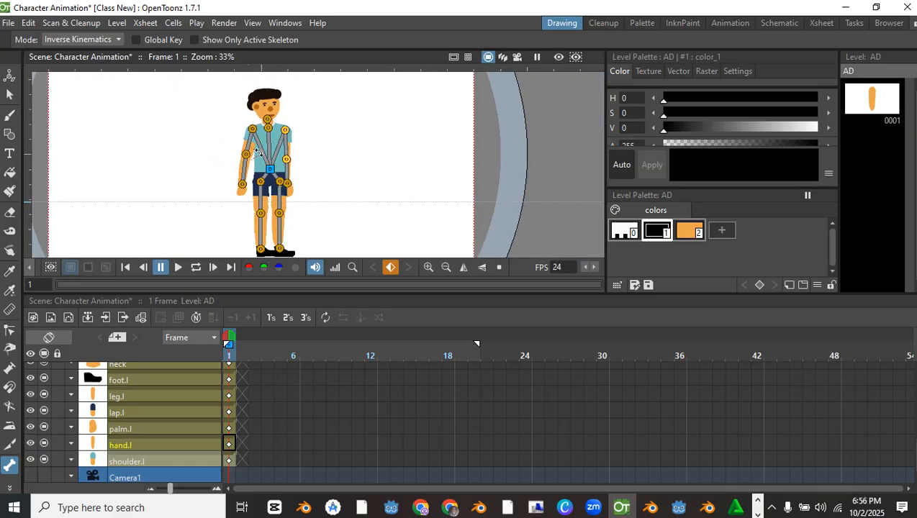
left_click_drag(248, 141, 252, 141)
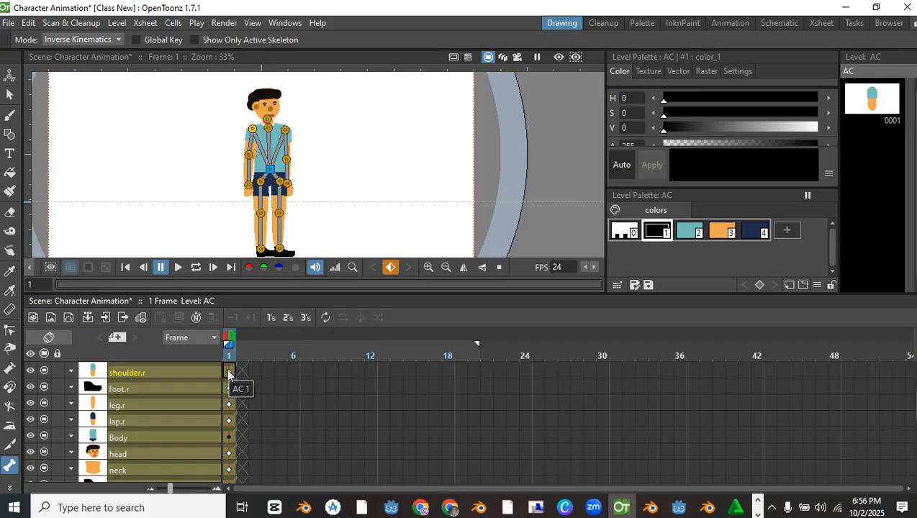
Select all of the character's columns in the timeline, from palm.r through shoulder.l.
scroll(228, 372, "up", 2)
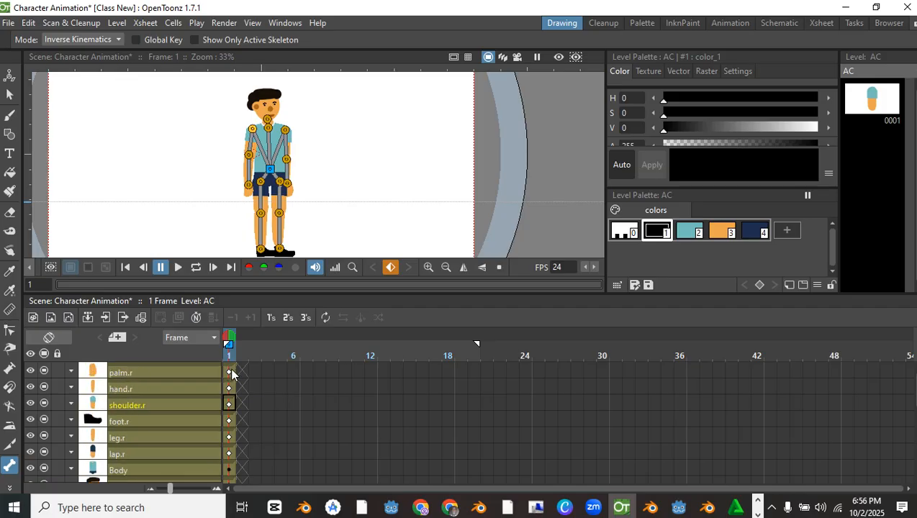
left_click(227, 372)
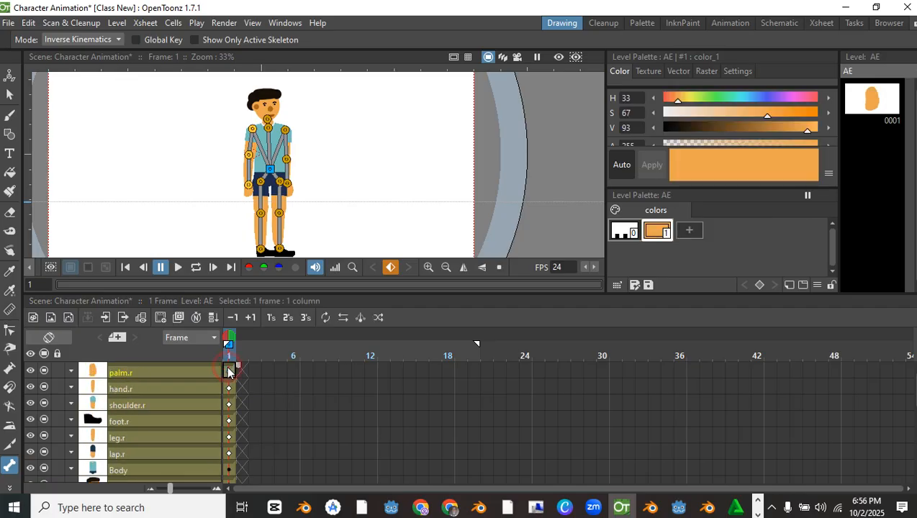
left_click(227, 369)
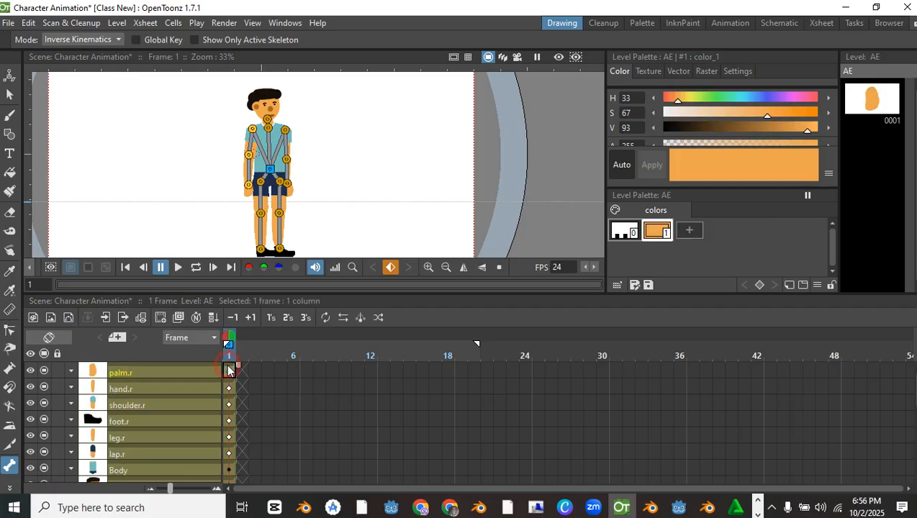
left_click(155, 371)
scroll(157, 378, "down", 5)
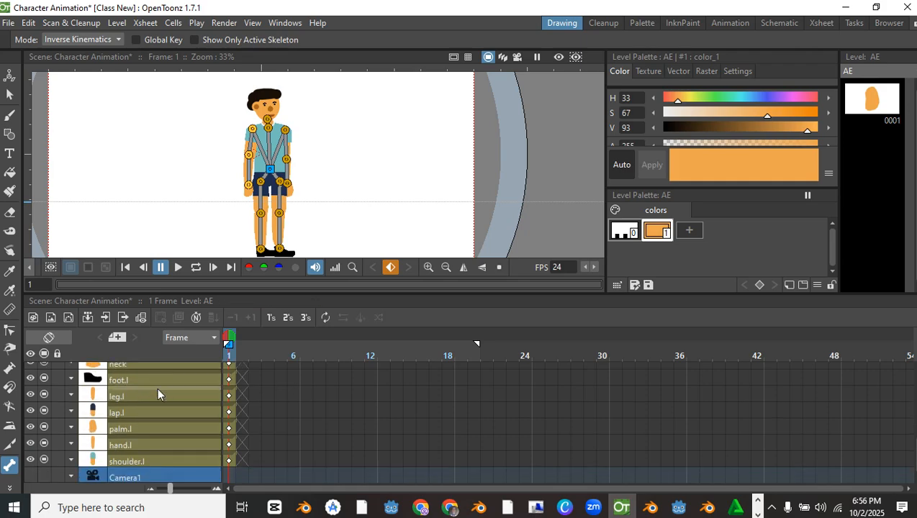
left_click(154, 462)
scroll(191, 450, "up", 1)
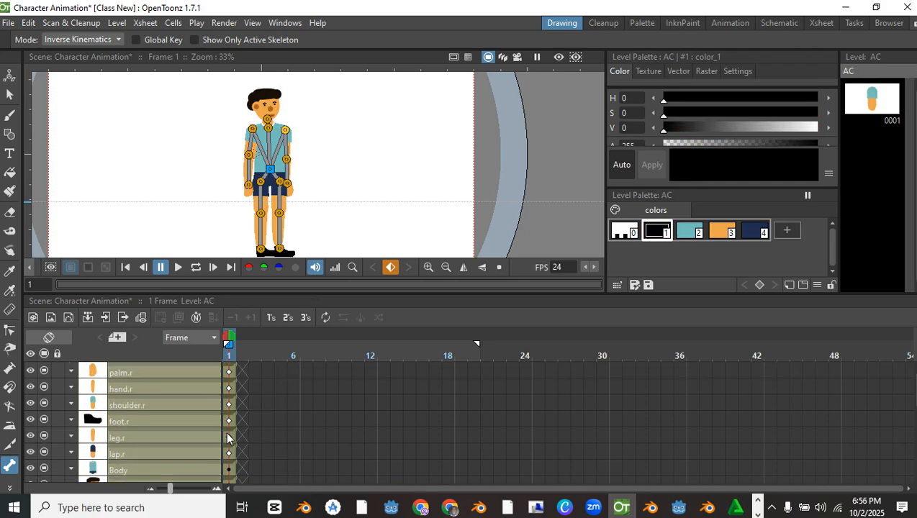
Extend the exposure of all the character's columns, from palm.r through shoulder.l, from frame 1 to frame 20.
scroll(237, 431, "down", 1)
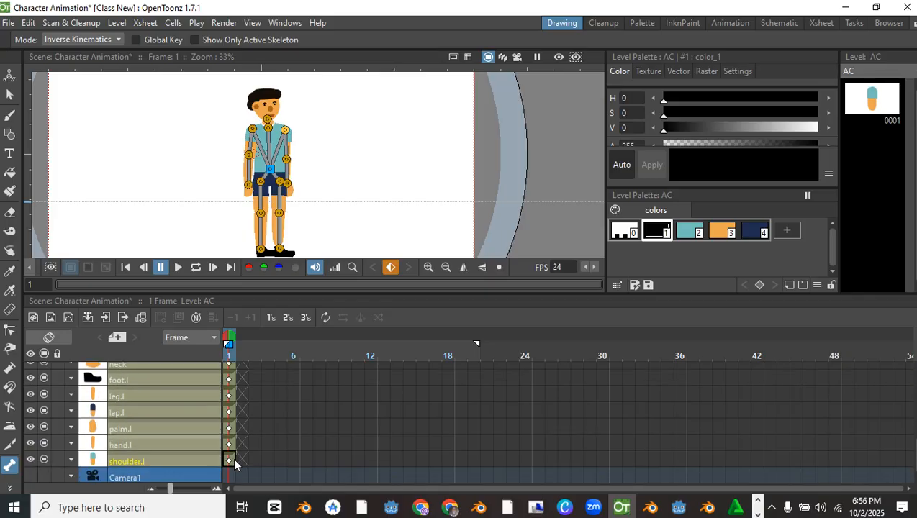
scroll(232, 446, "up", 5)
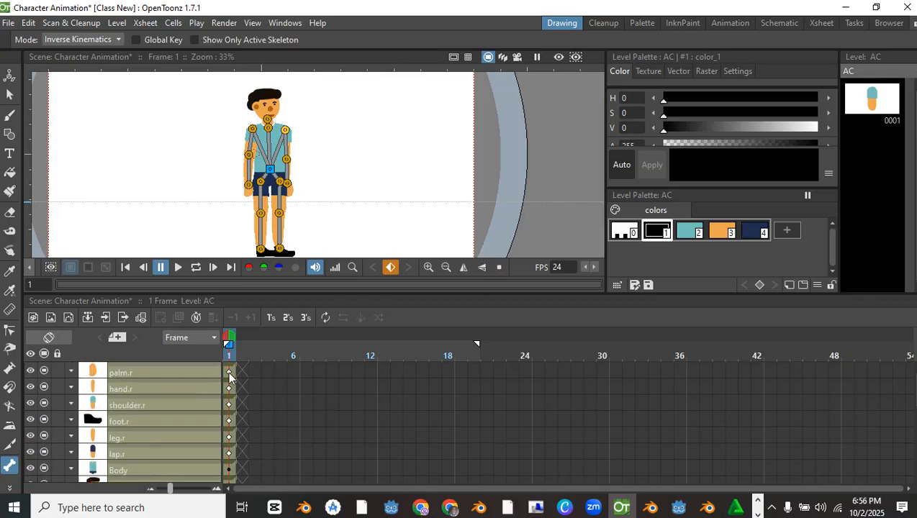
left_click(229, 371)
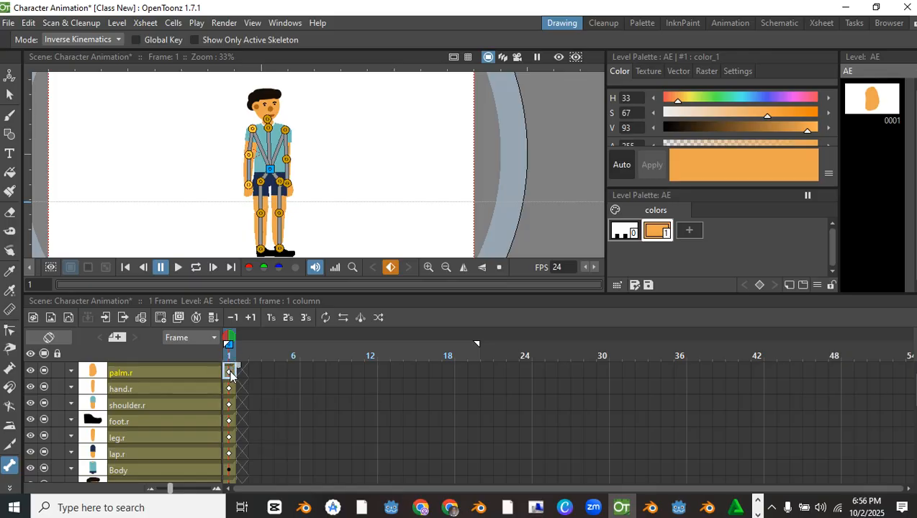
left_click_drag(231, 374, 484, 452)
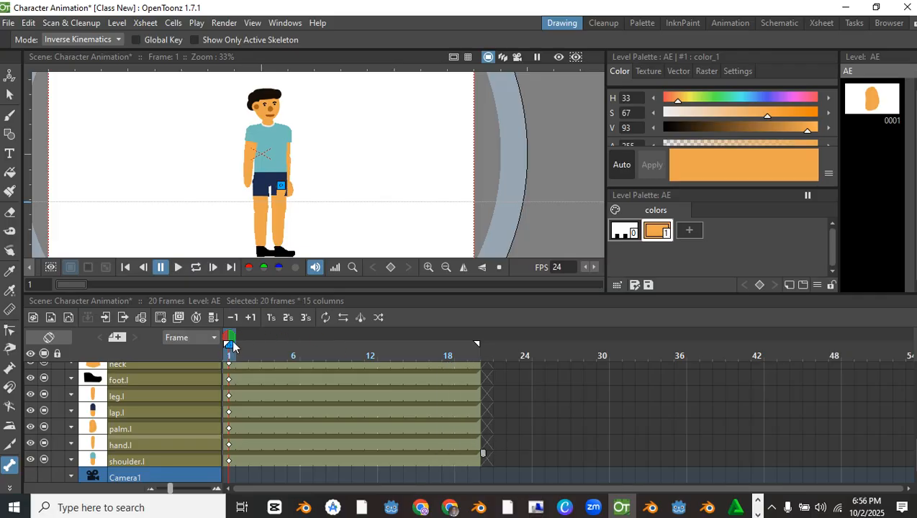
mouse_move(229, 340)
left_mouse_down()
mouse_move(446, 337)
mouse_move(231, 340)
left_mouse_up()
Switch the Skeleton tool to Animate mode and move the detached palm.r onto the end of the right forearm on frame 1.
scroll(288, 190, "up", 2)
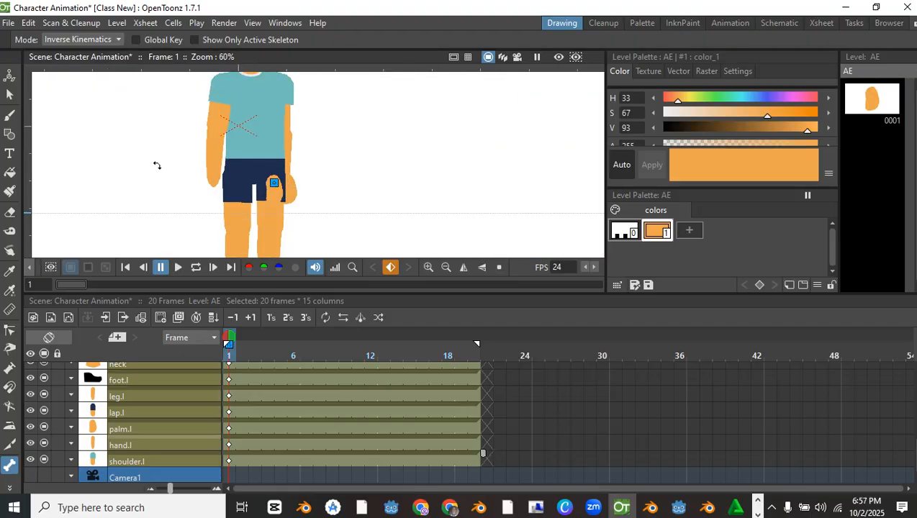
left_click(91, 43)
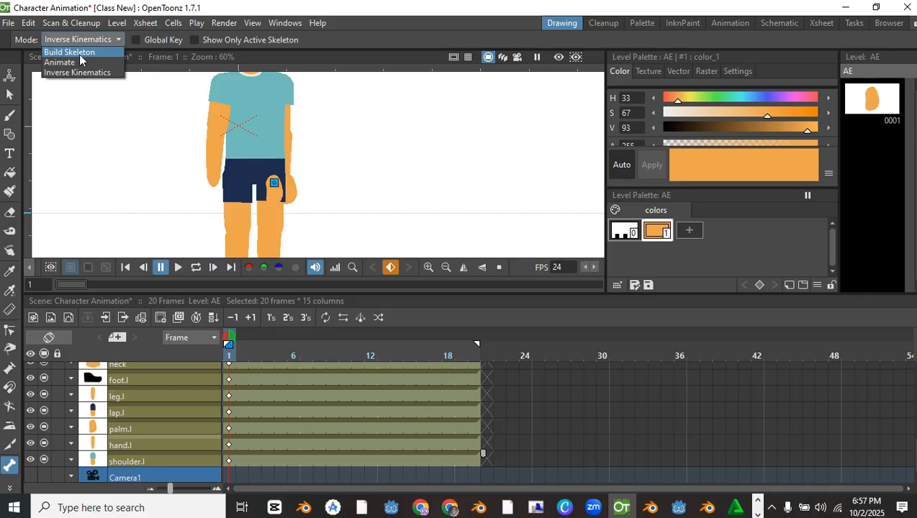
left_click(76, 62)
left_click_drag(281, 190, 288, 151)
scroll(223, 188, "down", 6)
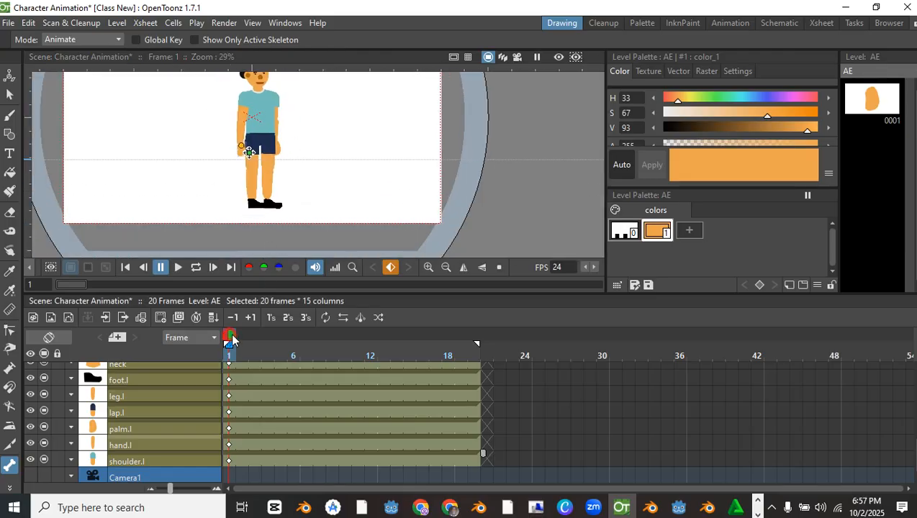
mouse_move(231, 339)
left_mouse_down()
mouse_move(477, 339)
mouse_move(282, 338)
mouse_move(232, 320)
left_mouse_up()
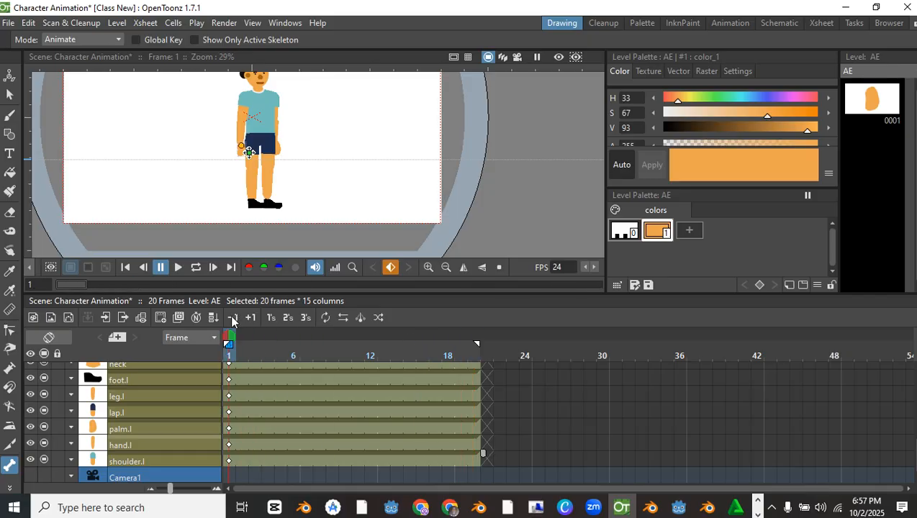
Keep the Skeleton tool in Animate mode and fine-tune palm.r's position at the right wrist on frame 1.
left_click(70, 37)
left_click(72, 73)
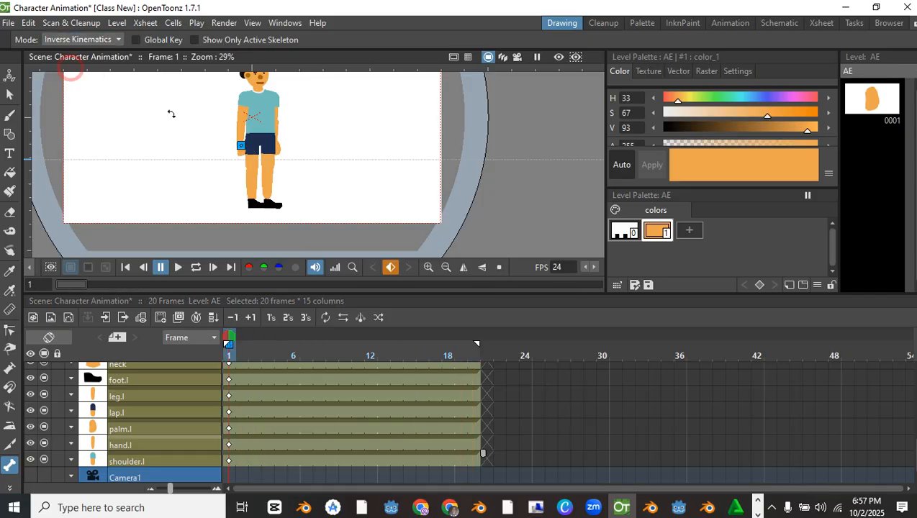
left_click(72, 39)
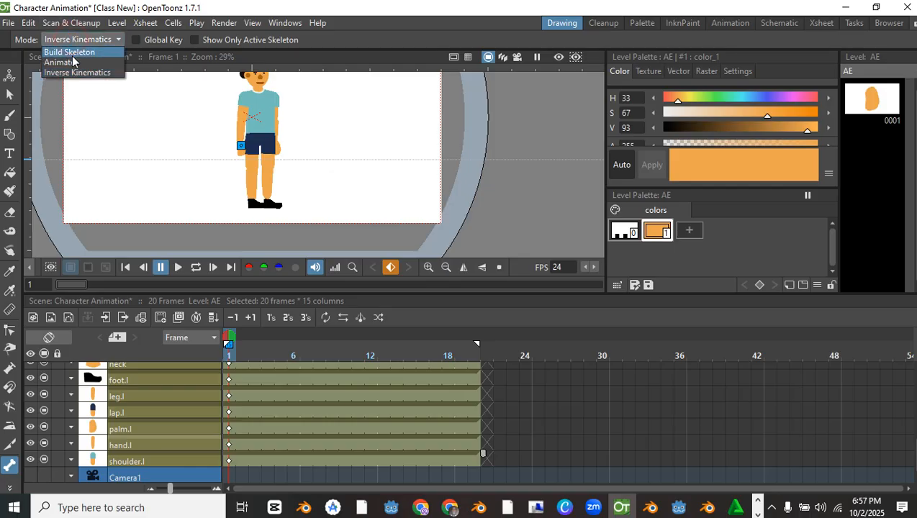
left_click(71, 63)
scroll(238, 141, "up", 5)
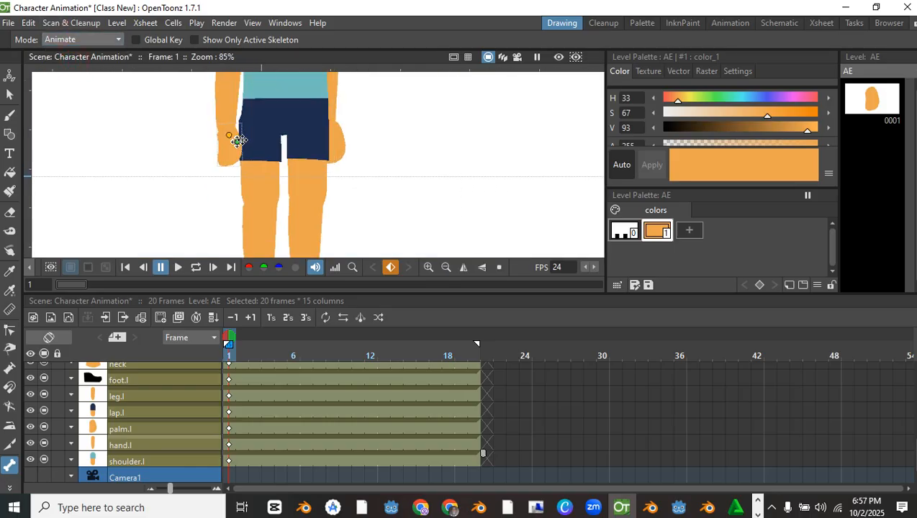
left_click_drag(239, 133, 237, 133)
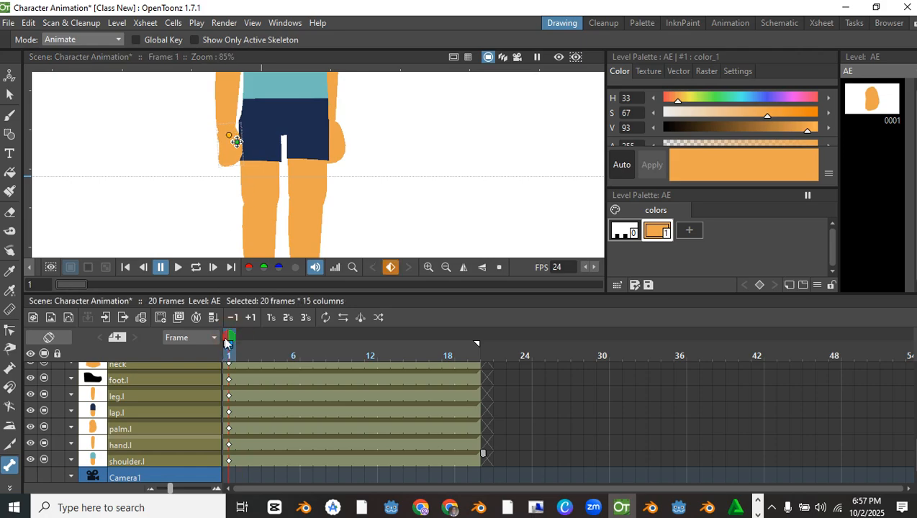
mouse_move(230, 342)
left_mouse_down()
mouse_move(238, 342)
mouse_move(226, 342)
left_mouse_up()
mouse_move(230, 337)
left_mouse_down()
mouse_move(476, 347)
mouse_move(227, 346)
mouse_move(477, 338)
mouse_move(214, 342)
left_mouse_up()
scroll(266, 162, "down", 3)
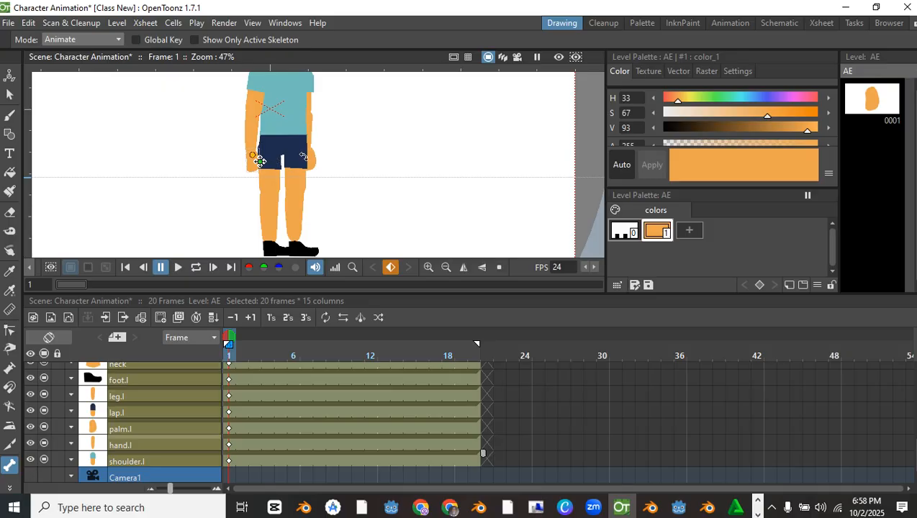
scroll(261, 161, "down", 3)
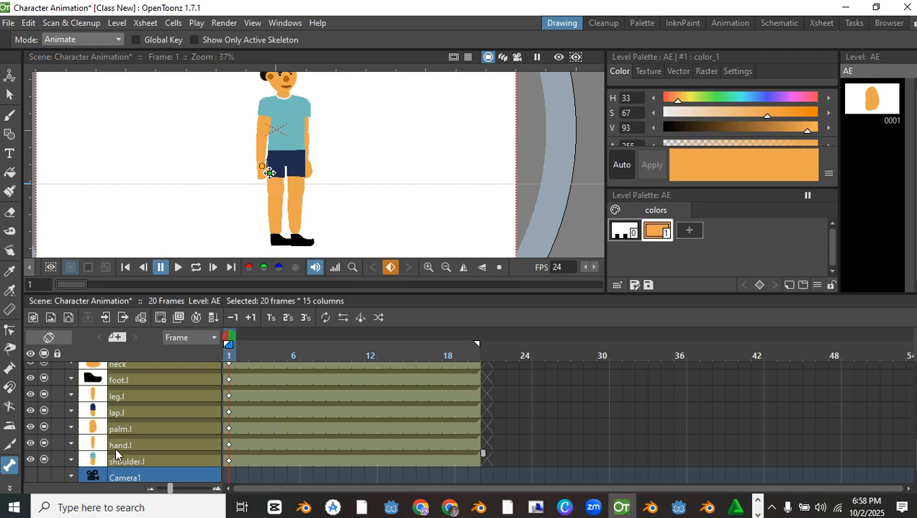
Switch to Inverse Kinematics mode, show the Body's skeleton and swing hand.l outward so the left arm bends at the elbow on frame 1.
scroll(123, 441, "up", 2)
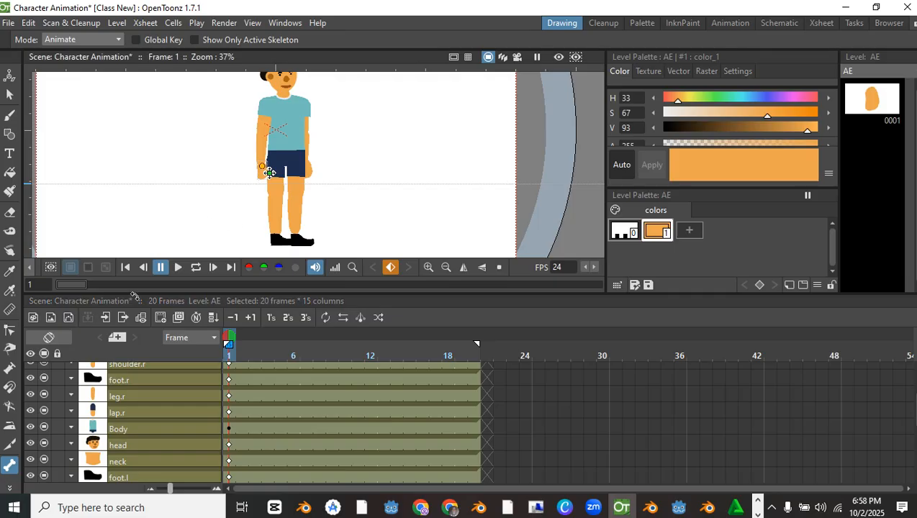
left_click(80, 39)
left_click(79, 72)
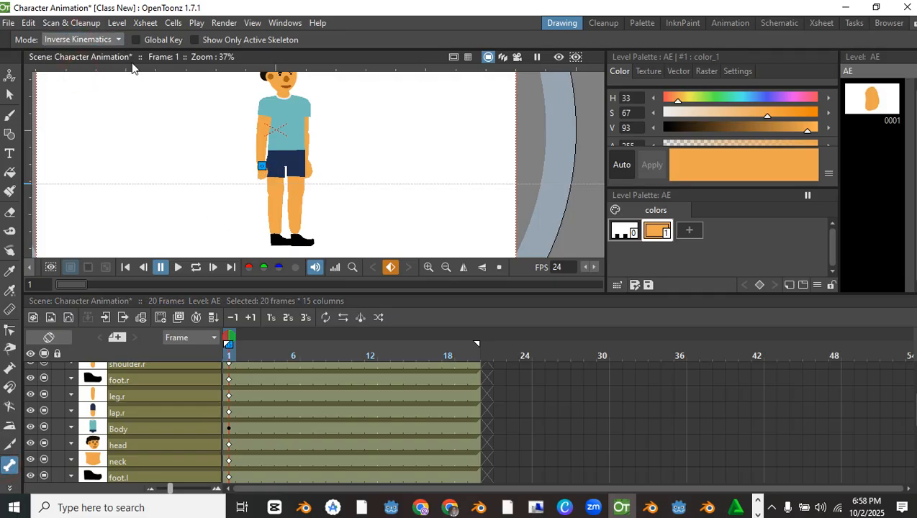
left_click(288, 139)
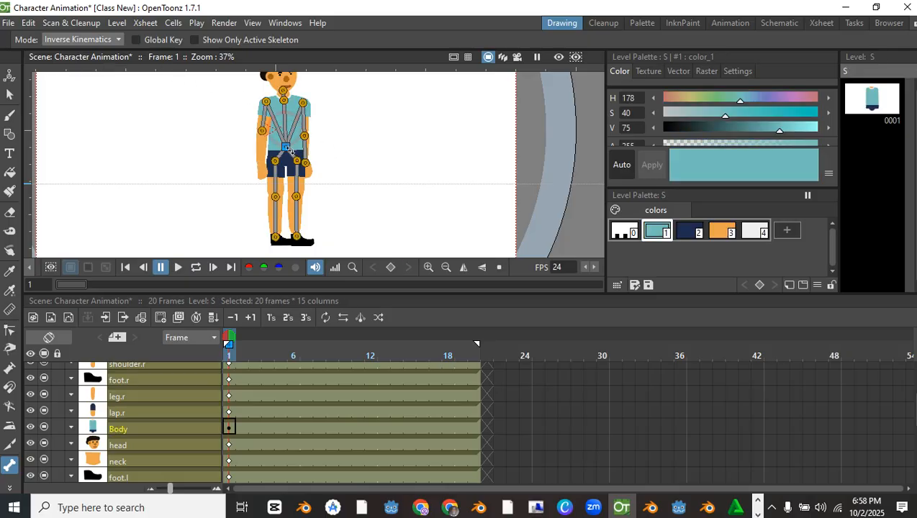
scroll(289, 147, "up", 1)
left_click(310, 135)
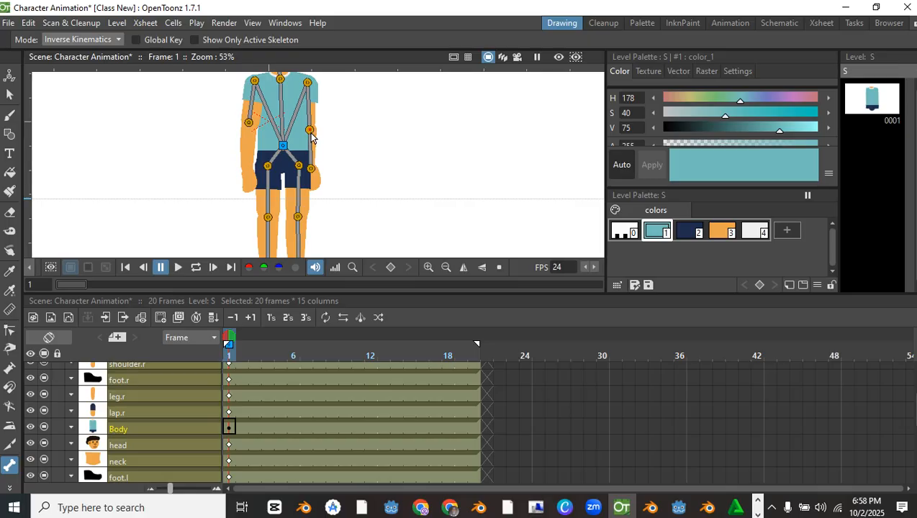
left_click(309, 129)
mouse_move(310, 132)
left_mouse_down()
mouse_move(317, 127)
mouse_move(313, 143)
mouse_move(325, 134)
left_mouse_up()
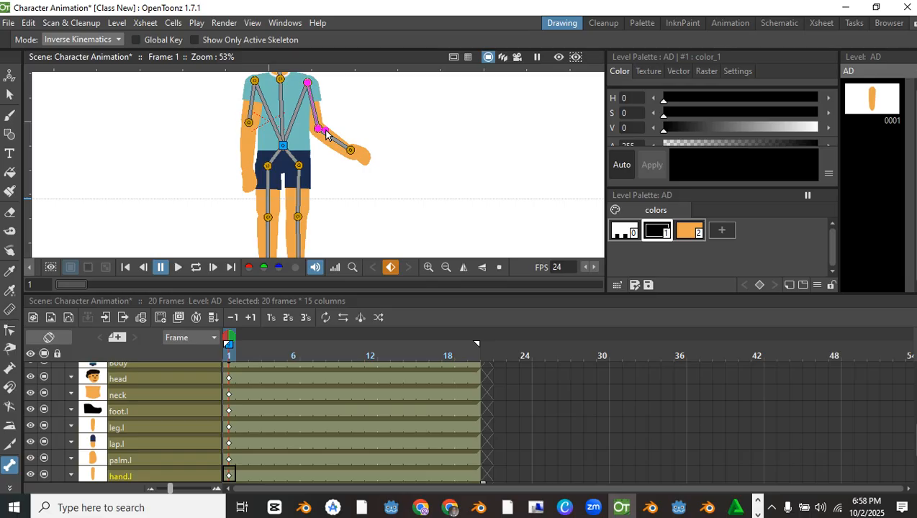
Swing the right leg across the left one by posing the leg.r bone on frame 1.
scroll(328, 134, "down", 4)
scroll(307, 166, "up", 4)
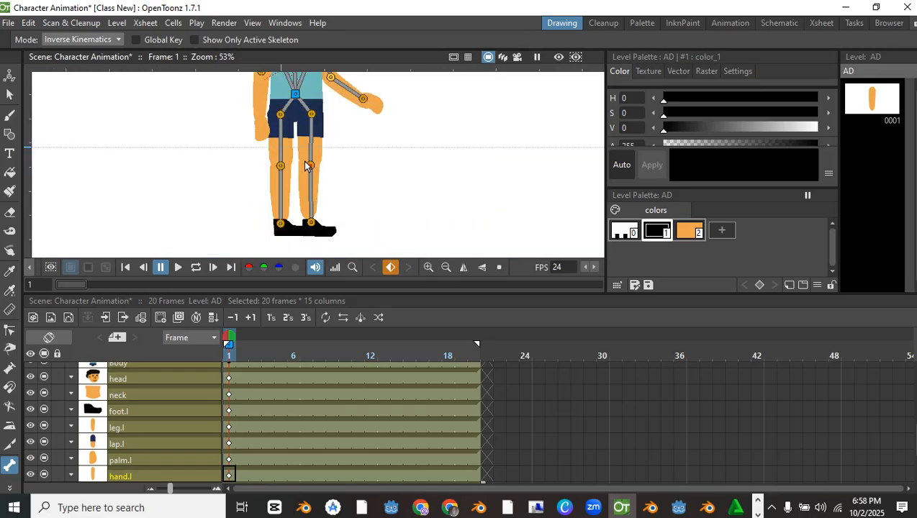
left_click_drag(285, 141, 334, 181)
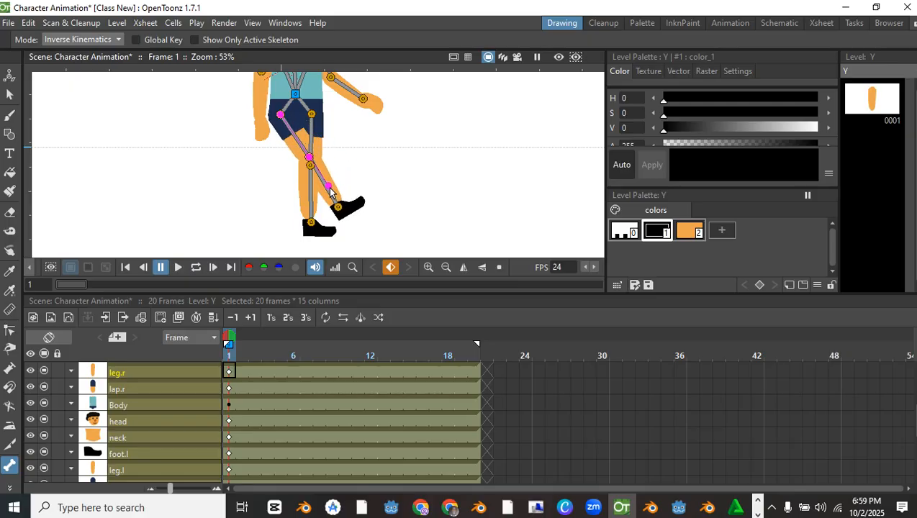
Rotate the leg.r bone slightly back so the raised foot comes closer to the standing foot.
scroll(331, 175, "down", 2)
scroll(331, 175, "up", 2)
scroll(336, 163, "down", 2)
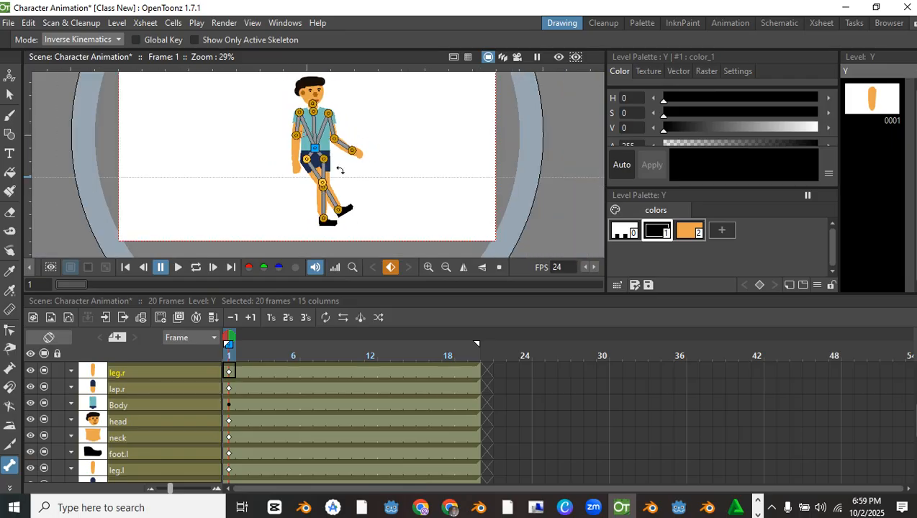
scroll(335, 198, "up", 2)
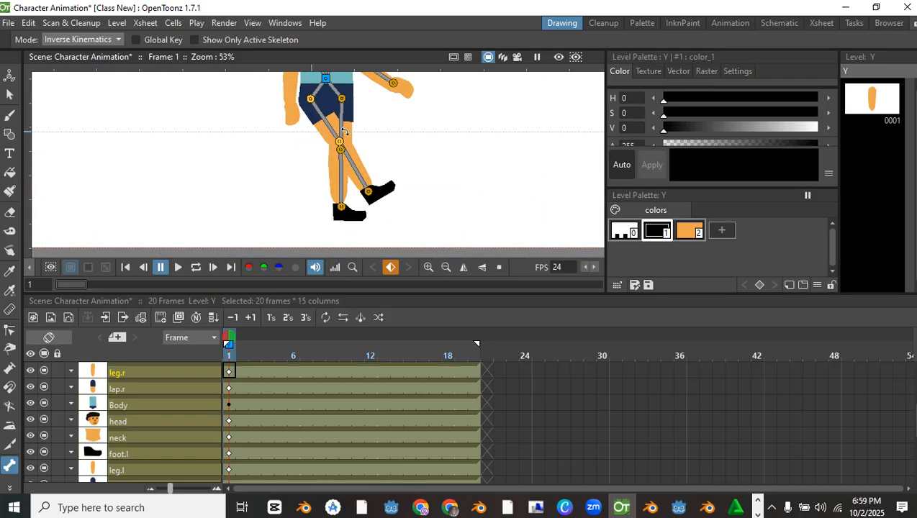
scroll(347, 142, "down", 2)
scroll(343, 150, "up", 2)
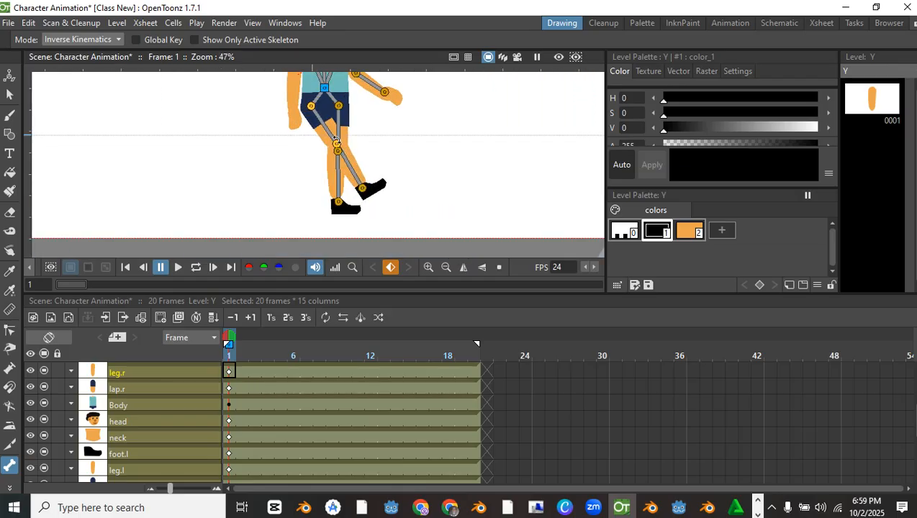
left_click_drag(328, 129, 348, 161)
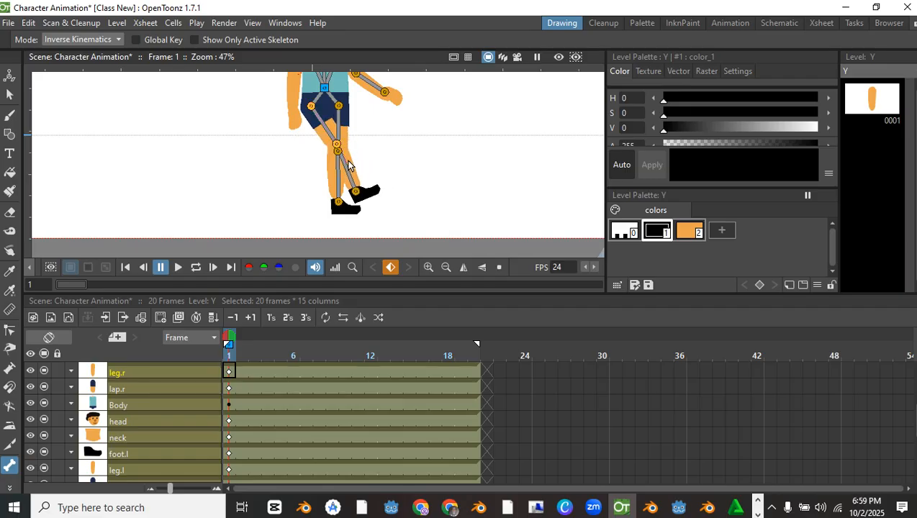
scroll(347, 137, "down", 4)
left_click_drag(347, 128, 349, 156)
scroll(335, 125, "up", 4)
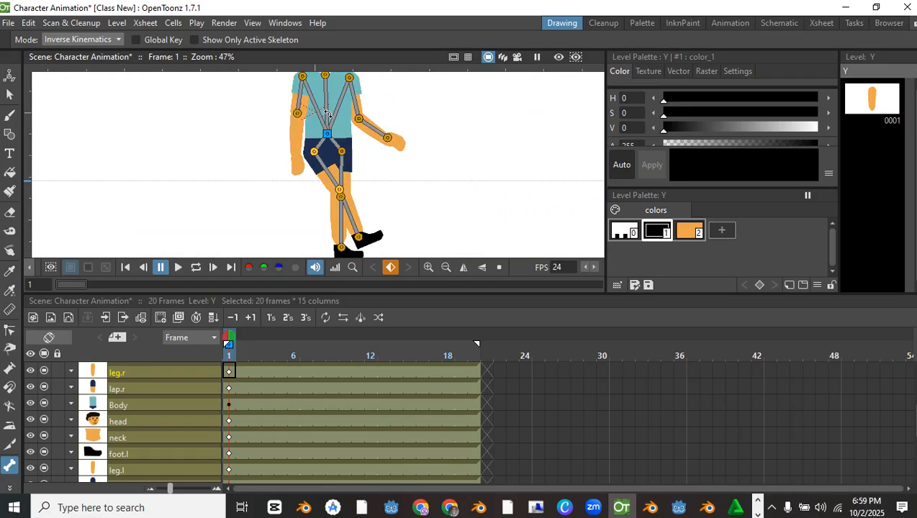
Select the Body column and, in Animate mode, move the body down and slightly left until the standing foot meets the camera frame's lower edge.
left_click(144, 407)
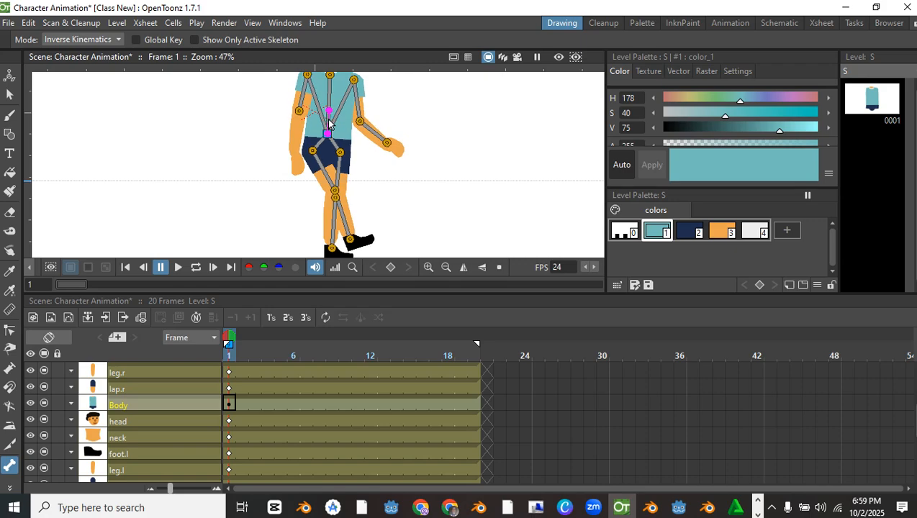
left_click(88, 43)
left_click(86, 63)
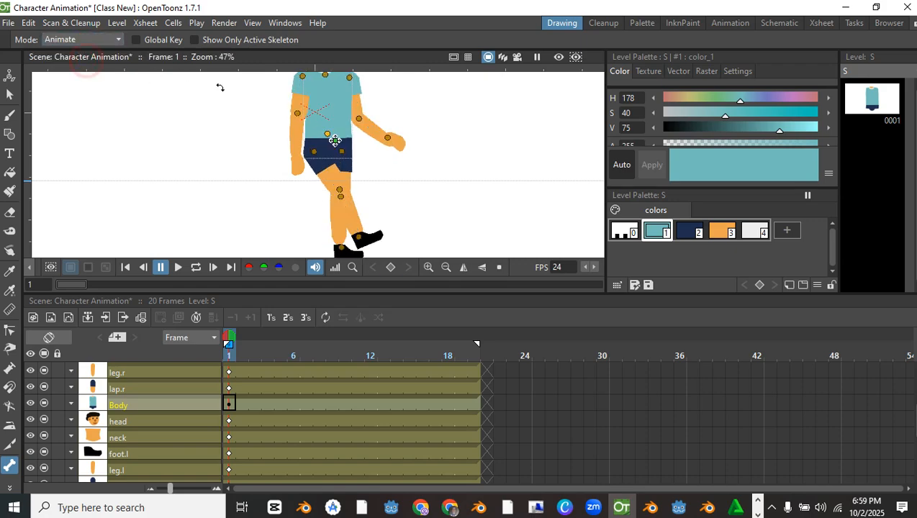
left_click_drag(335, 139, 316, 137)
scroll(334, 154, "down", 5)
scroll(327, 127, "up", 3)
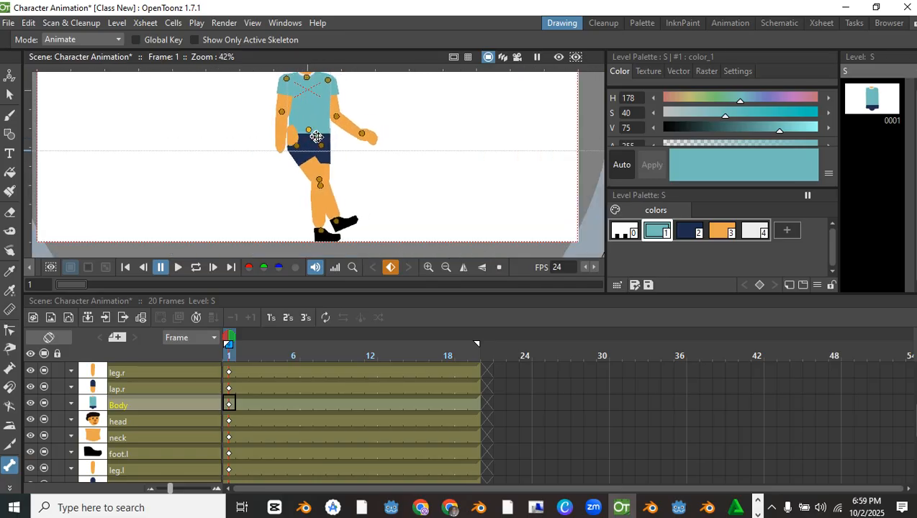
scroll(337, 220, "down", 2)
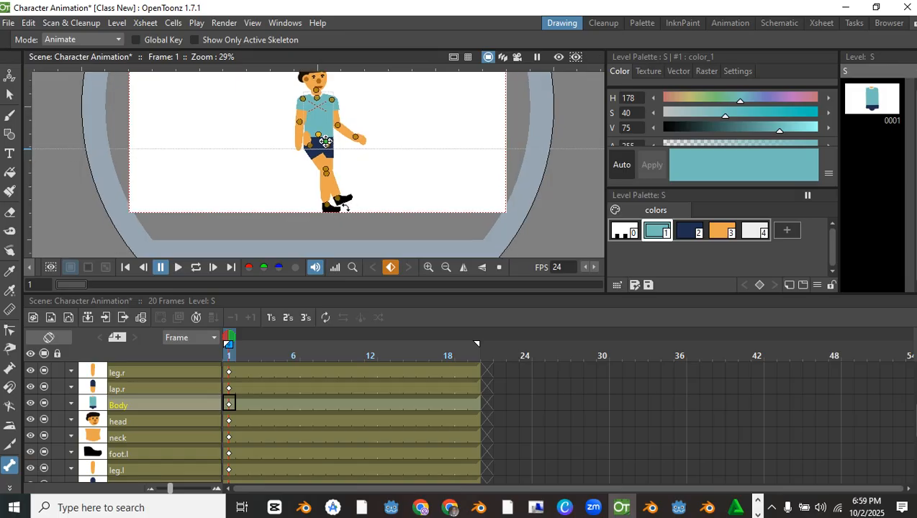
Select palm.r and move it back onto the end of the right forearm on frame 1.
scroll(326, 142, "up", 2)
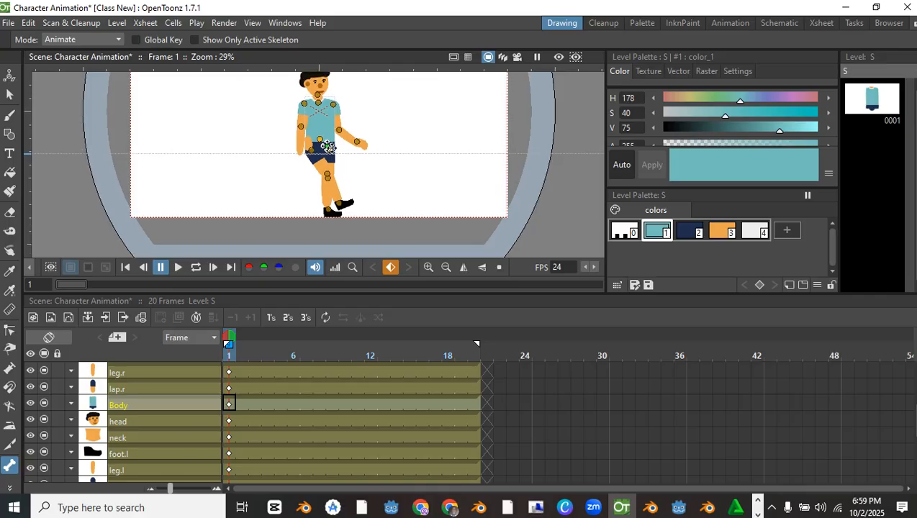
left_click(306, 143)
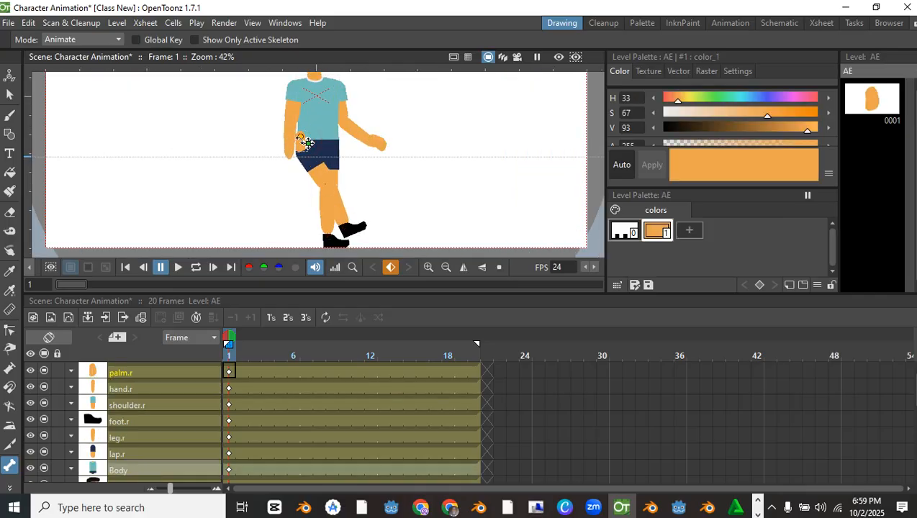
scroll(302, 142, "up", 4)
left_click_drag(305, 144, 286, 185)
scroll(285, 184, "down", 5)
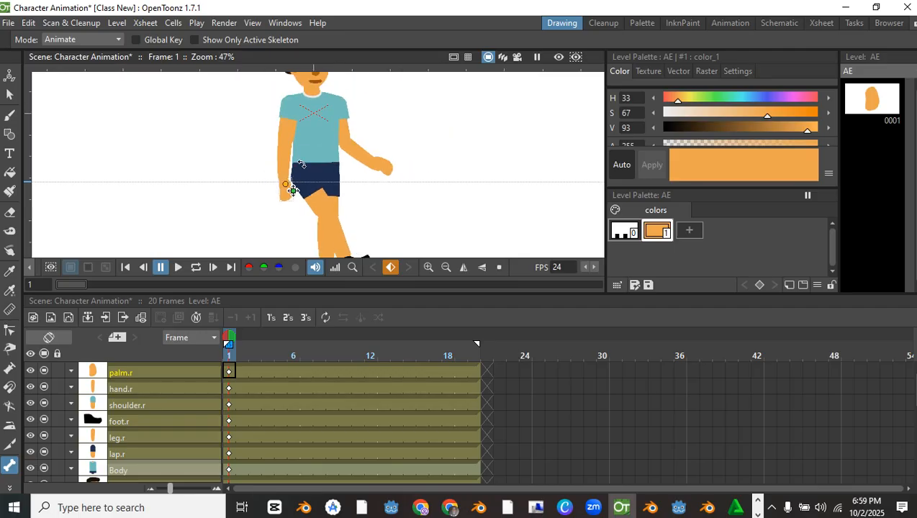
scroll(291, 155, "up", 1)
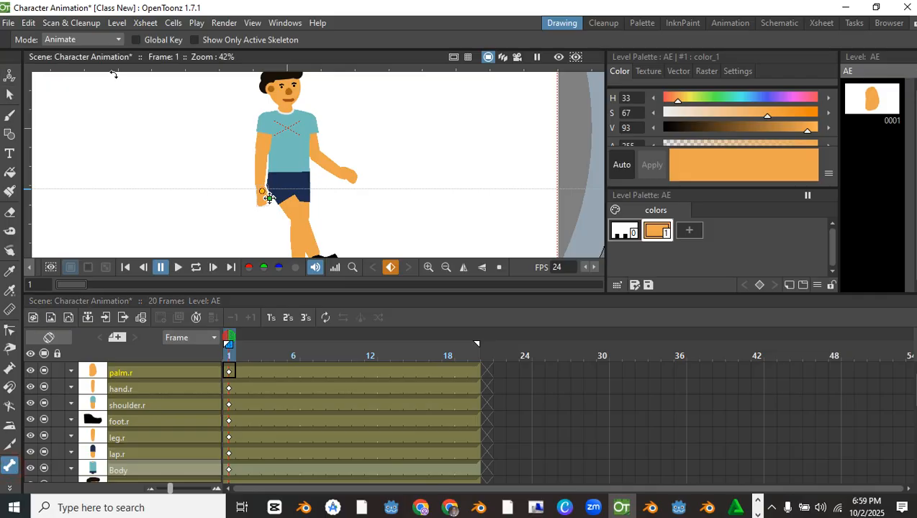
Switch the Skeleton tool to Inverse Kinematics mode and adjust the leg.r bone on frame 1.
left_click(76, 39)
left_click(75, 72)
scroll(300, 188, "down", 1)
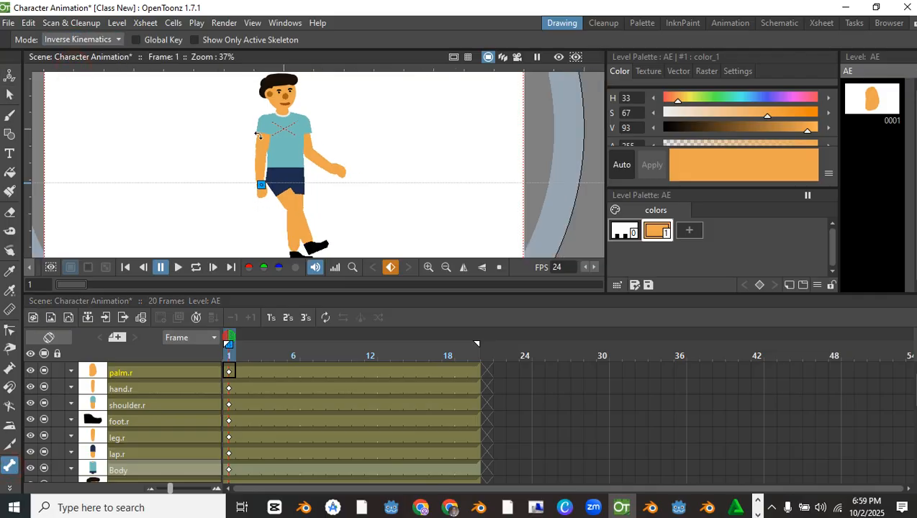
left_click_drag(281, 184, 309, 208)
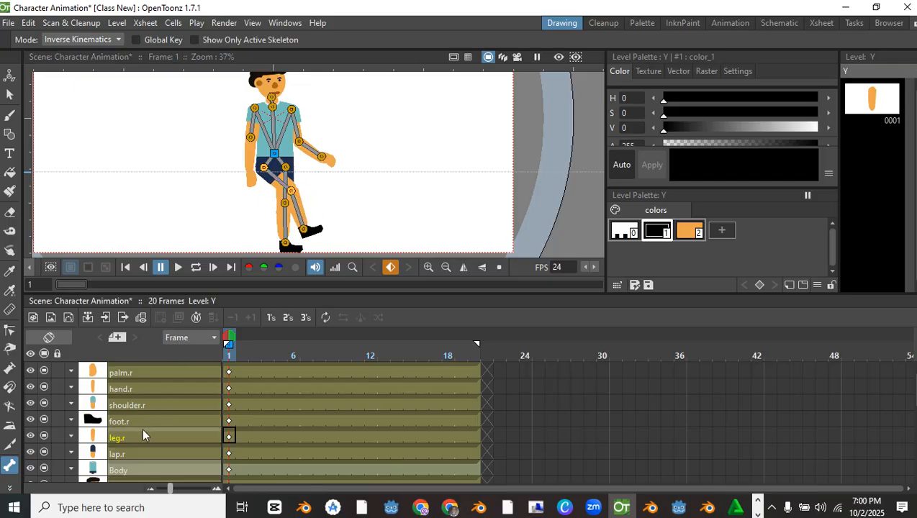
Swing the left thigh bone, lap.l, backwards on frame 1 so the legs form a stride.
scroll(287, 176, "up", 3)
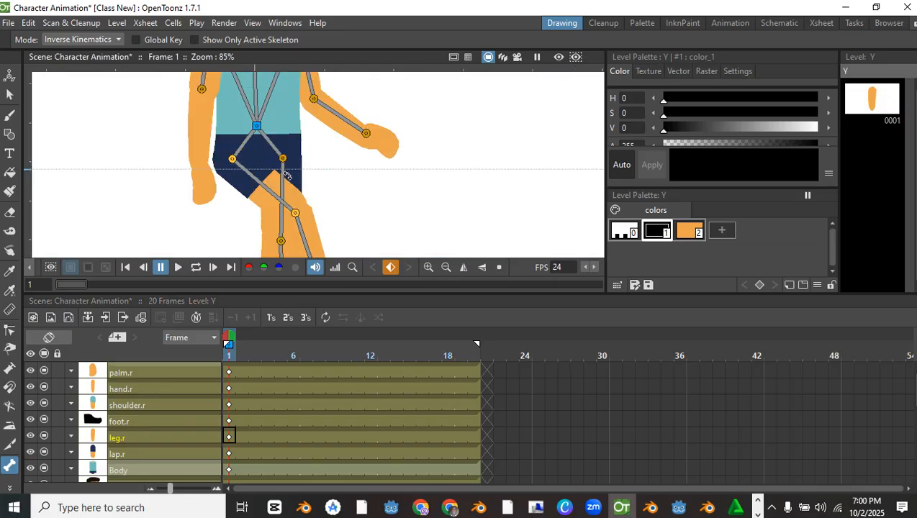
scroll(281, 176, "up", 2)
left_click(281, 174)
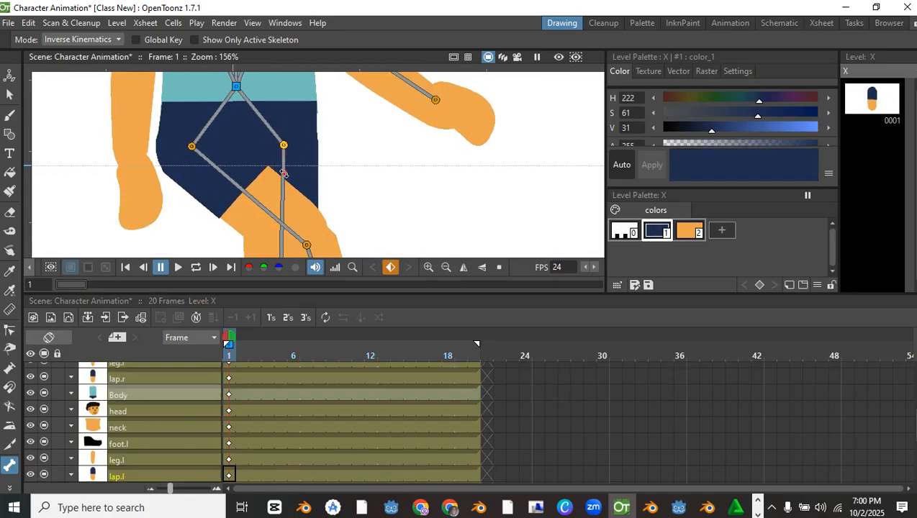
mouse_move(280, 168)
left_mouse_down()
mouse_move(284, 149)
mouse_move(276, 164)
left_mouse_up()
scroll(283, 148, "down", 3)
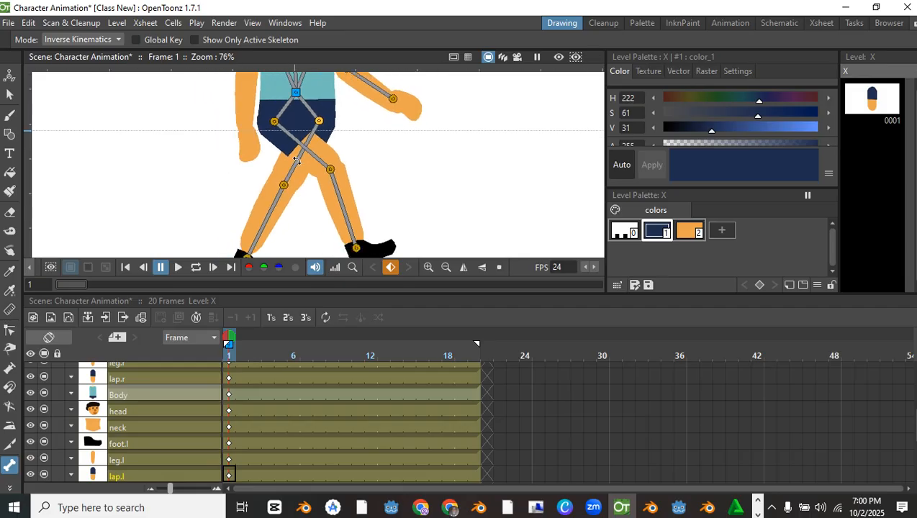
Bend the left knee on frame 1 by rotating leg.l backwards until the rear foot lifts off the ground.
mouse_move(296, 159)
left_mouse_down()
mouse_move(301, 146)
mouse_move(292, 183)
mouse_move(295, 164)
left_mouse_up()
scroll(295, 176, "down", 2)
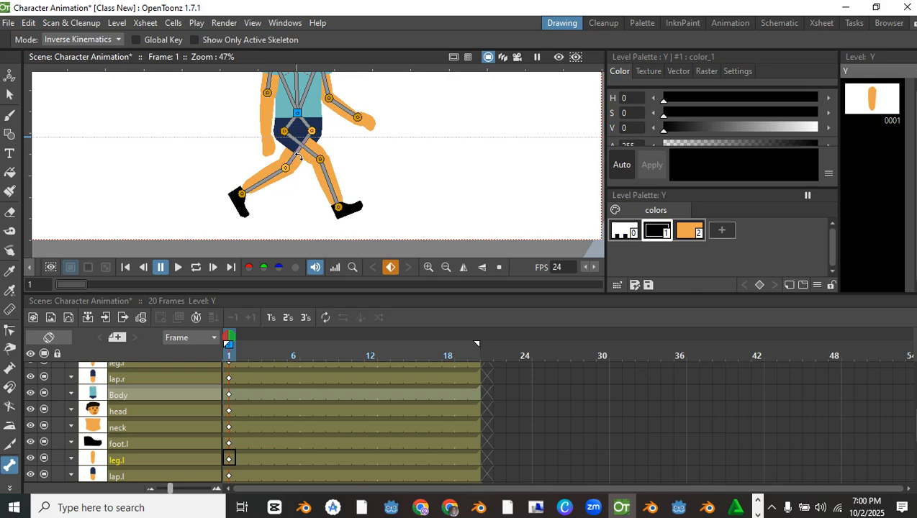
left_click_drag(298, 155, 299, 161)
scroll(300, 161, "down", 2)
scroll(302, 165, "up", 3)
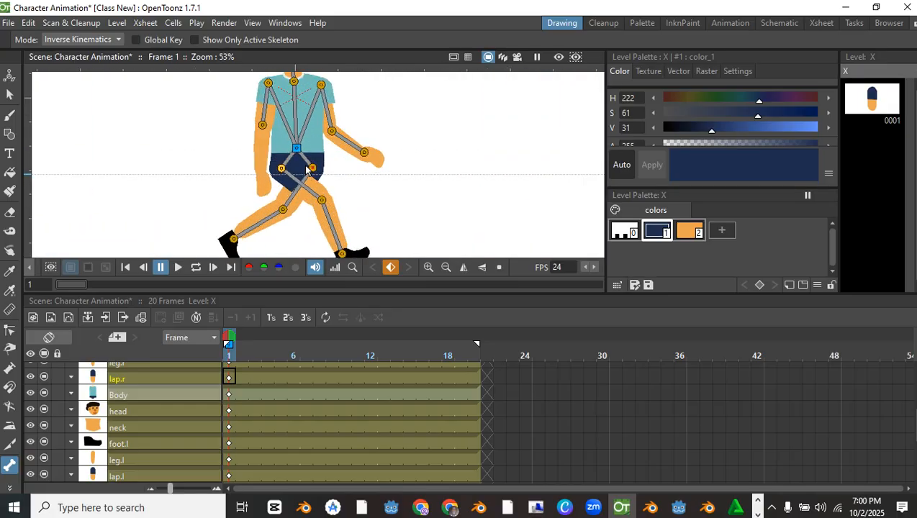
Rotate the right thigh bone, lap.r, slightly back on frame 1 so the front leg stands more upright.
left_click_drag(305, 180, 305, 187)
scroll(306, 191, "down", 2)
left_click(304, 186)
scroll(304, 186, "up", 1)
left_click(300, 191)
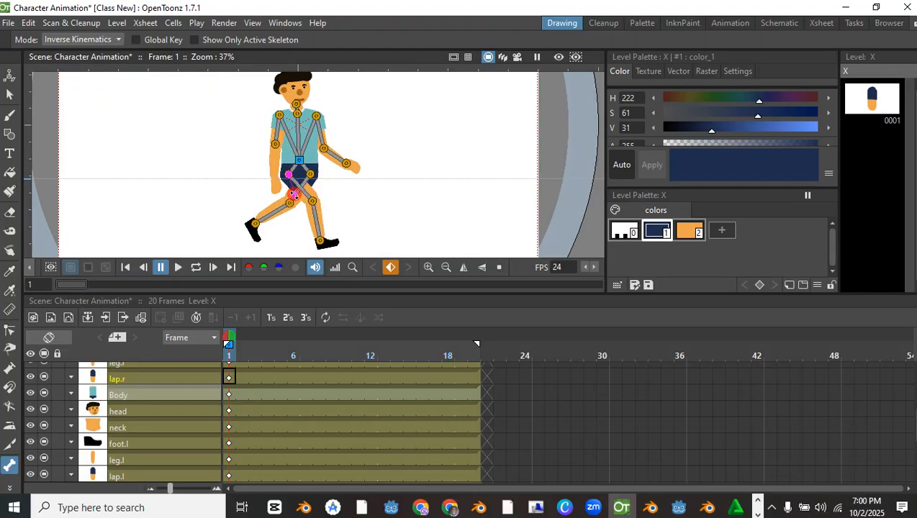
Rotate lap.l slightly forward on frame 1 to bring the rear leg closer and lower its foot.
scroll(298, 195, "up", 2)
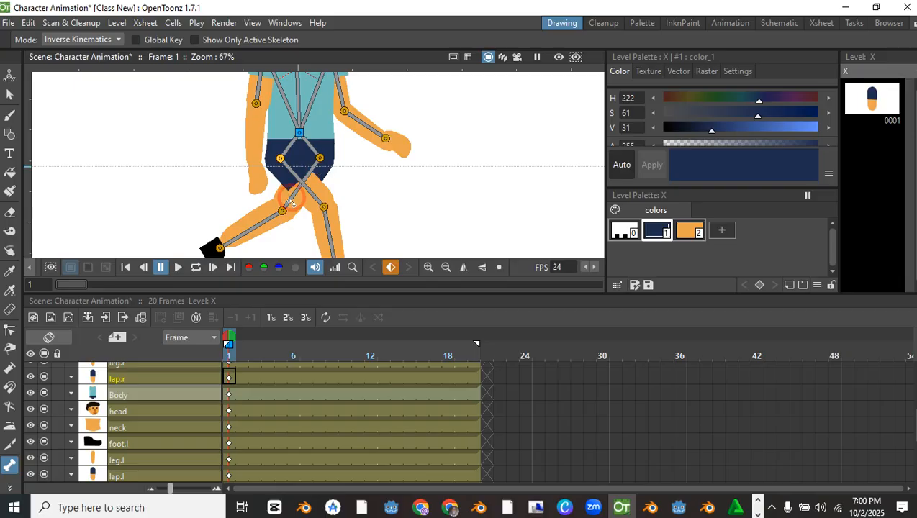
scroll(313, 180, "up", 5)
left_click_drag(335, 171, 308, 250)
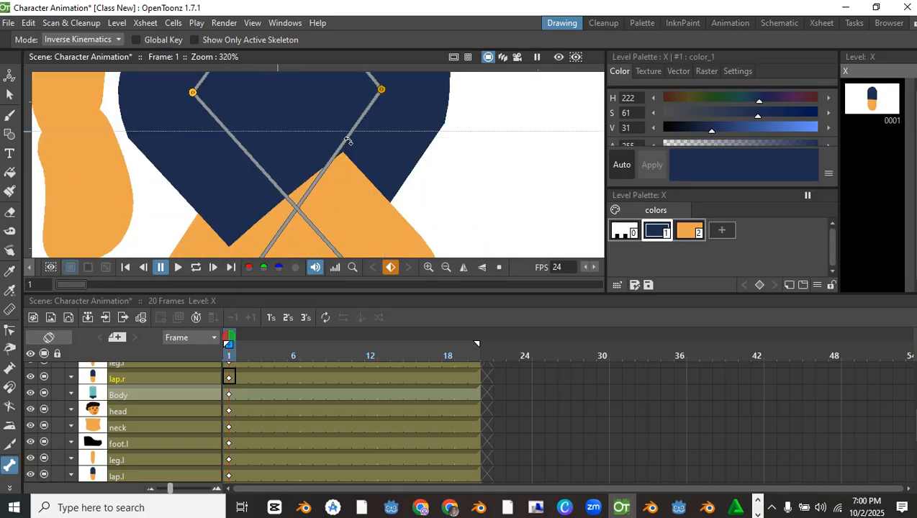
left_click_drag(358, 126, 368, 130)
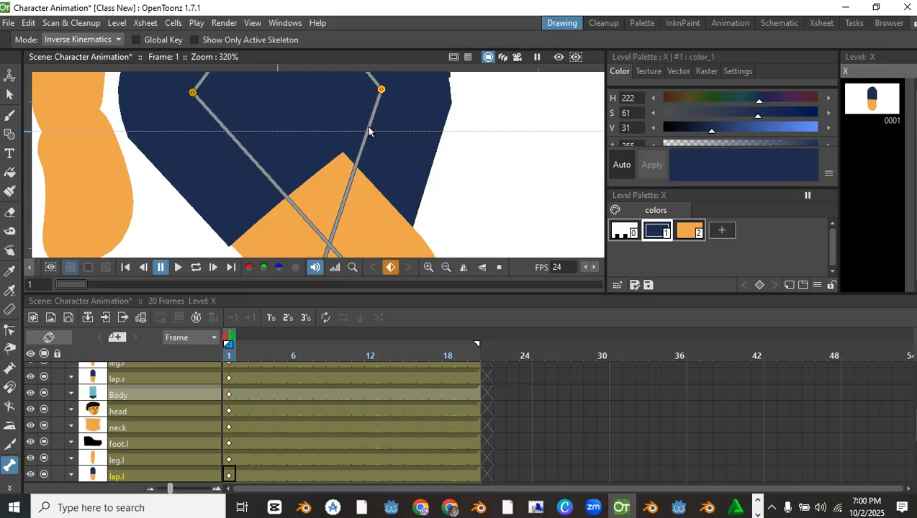
scroll(368, 131, "down", 8)
scroll(372, 144, "up", 1)
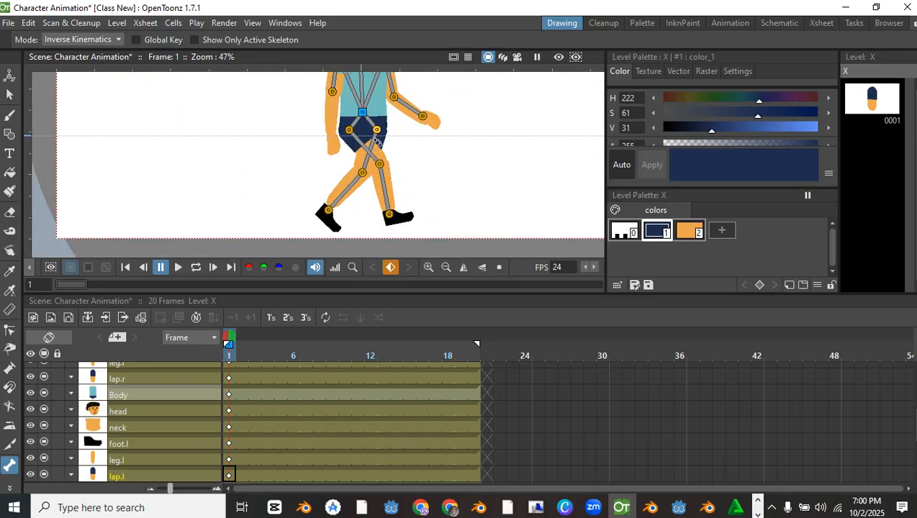
left_click_drag(375, 142, 376, 139)
scroll(374, 136, "up", 3)
left_click(377, 138)
scroll(376, 139, "down", 5)
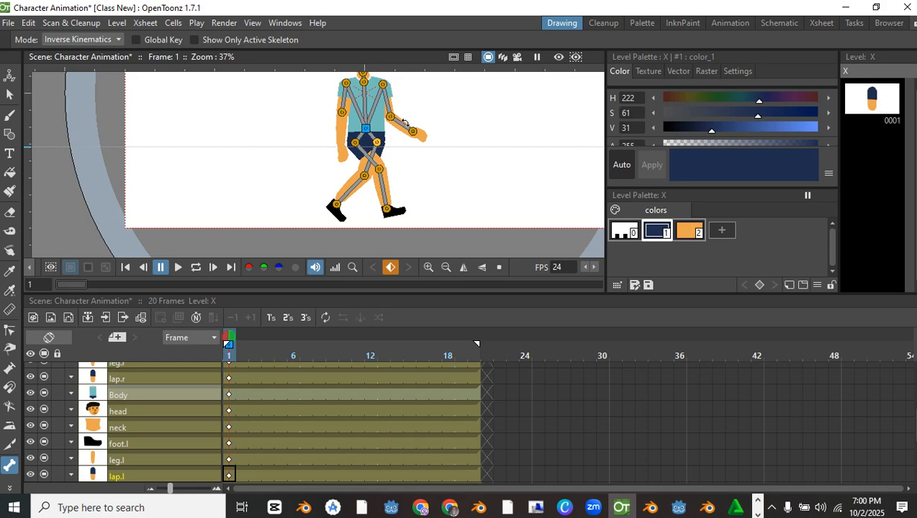
Swing the right arm backwards, away from the body, by rotating the shoulder.r bone on frame 1.
scroll(395, 119, "up", 2)
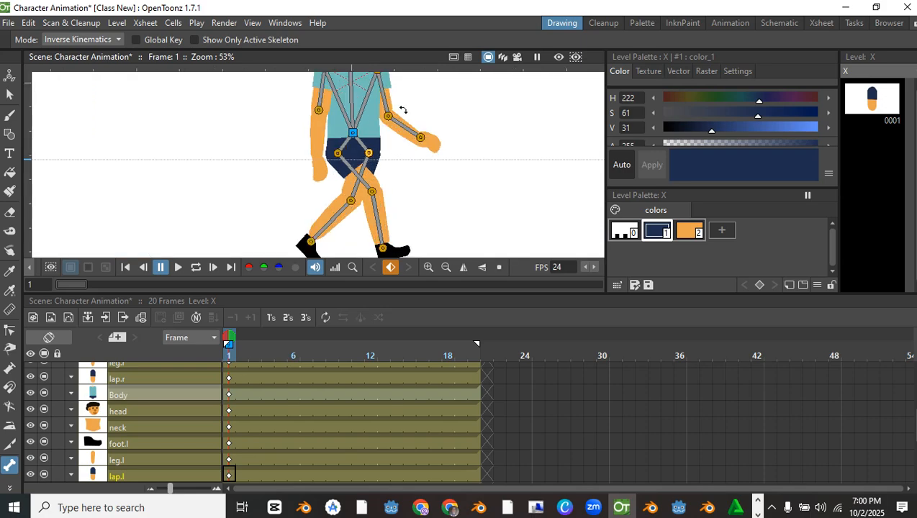
left_click_drag(326, 95, 326, 117)
left_click(325, 115)
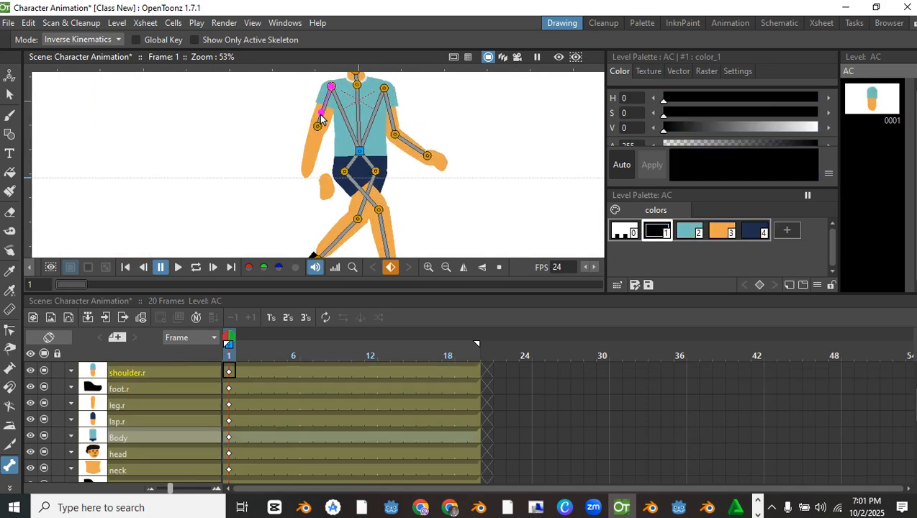
scroll(326, 136, "up", 2)
left_click(326, 206)
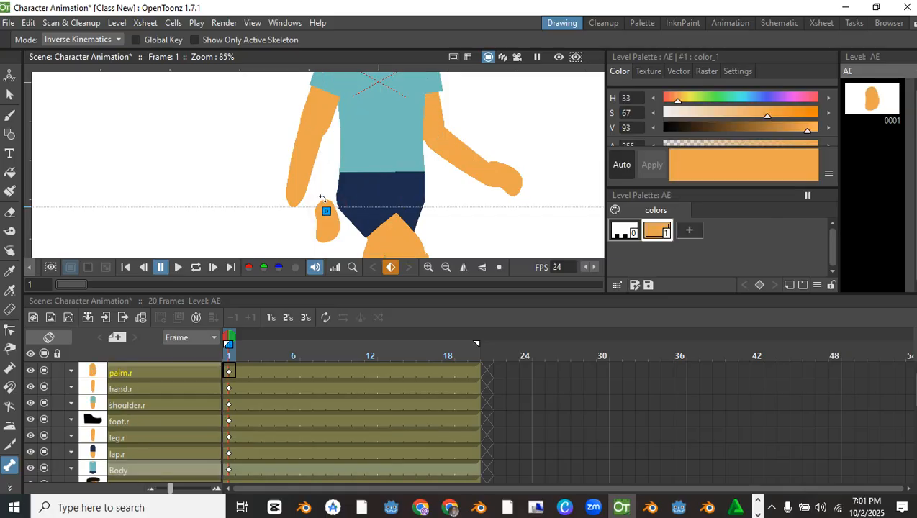
left_click(322, 101)
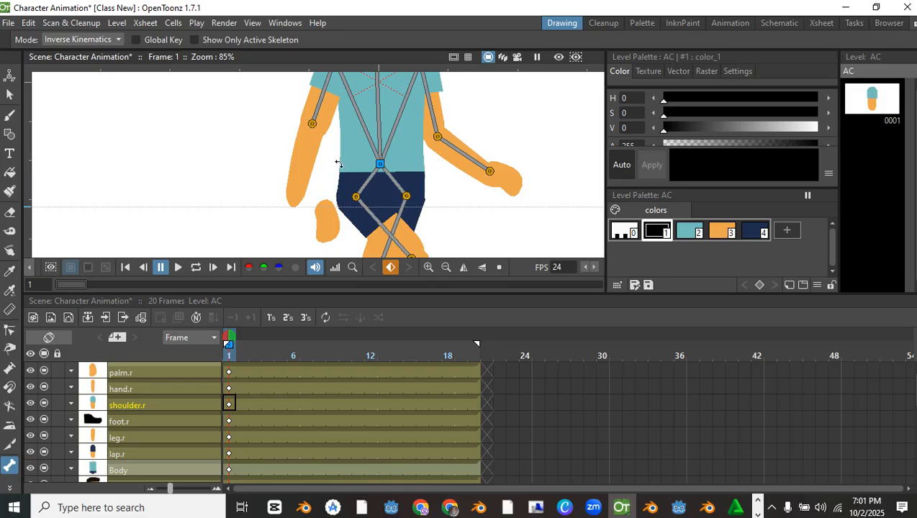
In the Animation workspace's stage schematic, link the palm.r node to hand.r and place it beside that node.
left_click(731, 23)
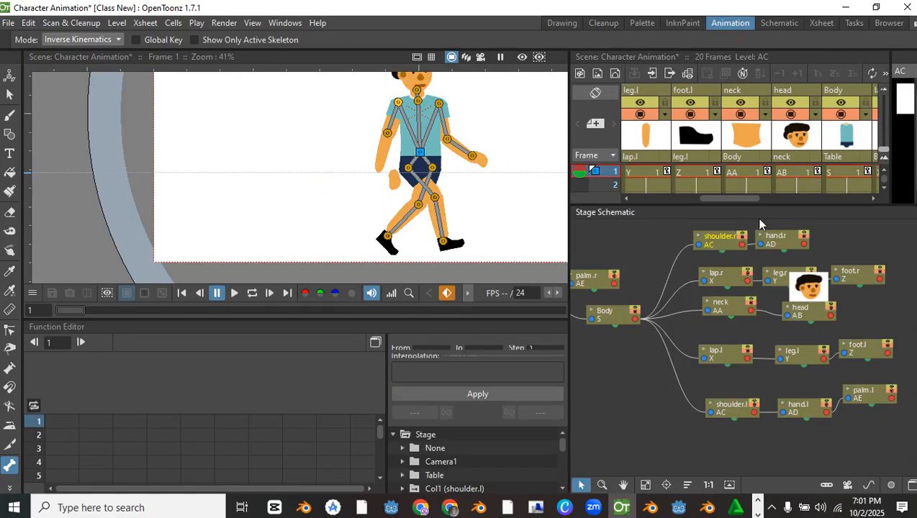
scroll(598, 285, "down", 6)
scroll(701, 258, "up", 6)
left_click_drag(598, 285, 911, 231)
scroll(624, 267, "up", 6)
scroll(791, 247, "down", 5)
left_click_drag(808, 247, 754, 256)
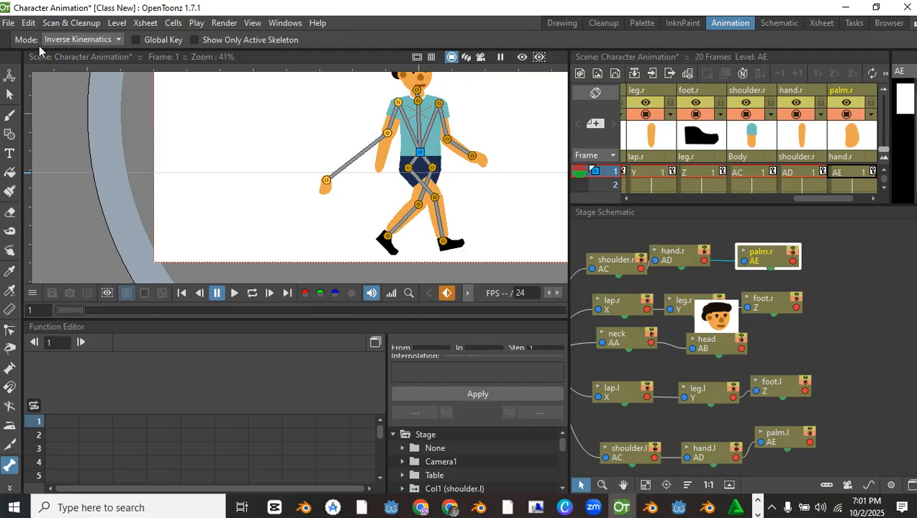
In Animate mode, move palm.r back onto the end of the right forearm on frame 1.
left_click(64, 40)
left_click(70, 61)
scroll(264, 138, "up", 2)
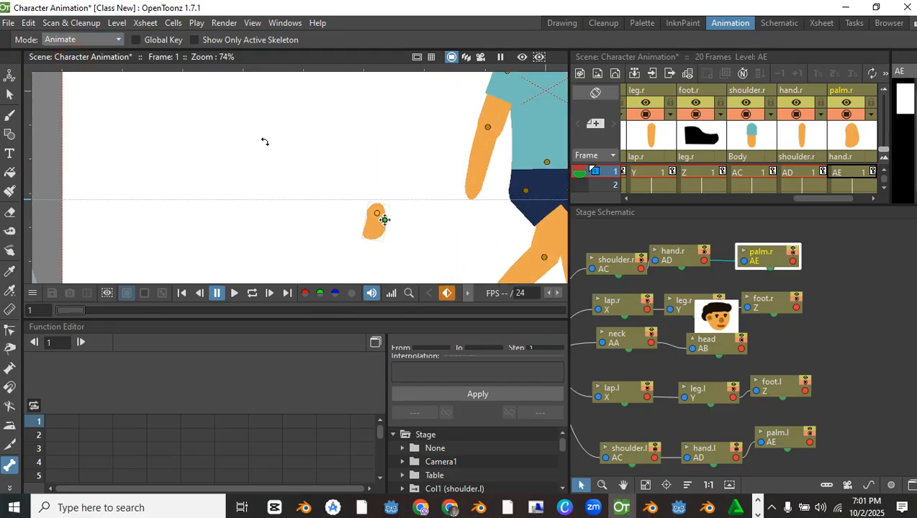
scroll(381, 216, "down", 1)
left_click_drag(373, 212, 454, 196)
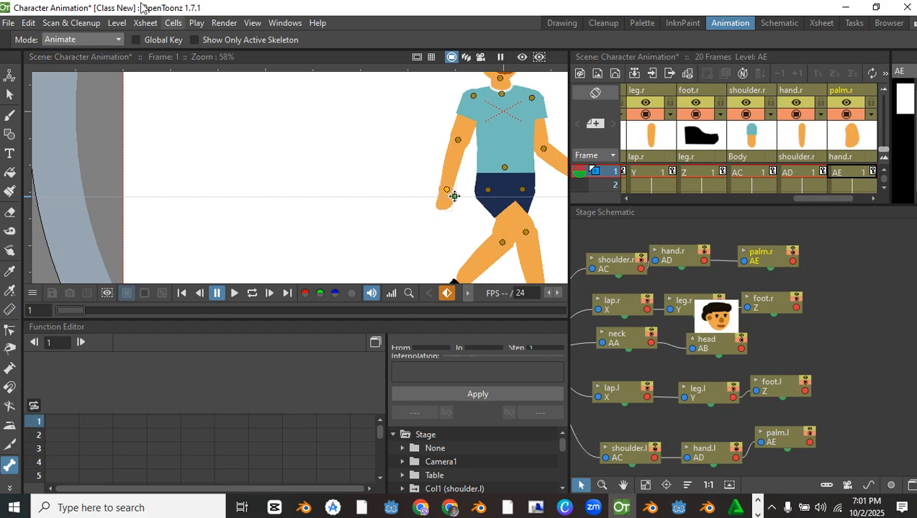
In Inverse Kinematics mode, back in the Drawing workspace, swing the right upper arm farther back and bend hand.r until the forearm hangs vertically.
left_click(79, 39)
left_click(77, 73)
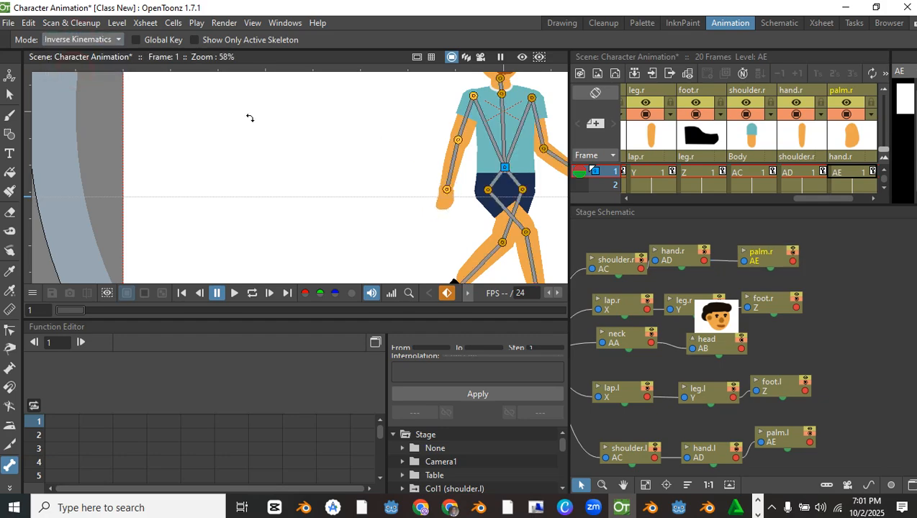
scroll(437, 143, "down", 2)
left_click_drag(450, 143, 337, 139)
scroll(353, 141, "up", 4)
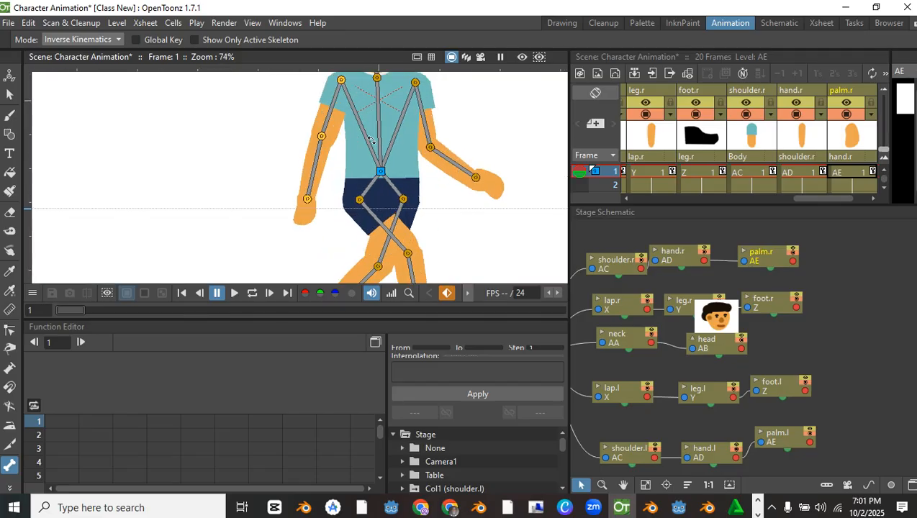
left_click(558, 22)
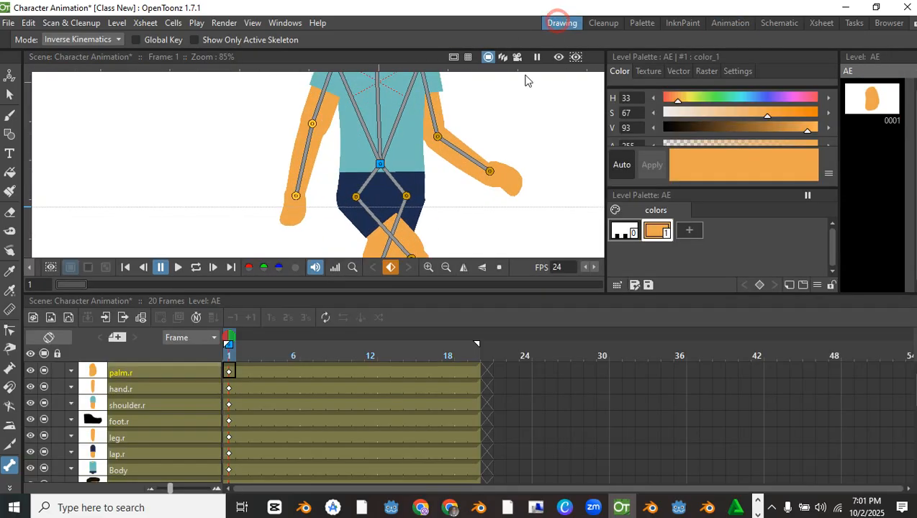
left_click_drag(340, 133, 323, 156)
scroll(322, 156, "down", 3)
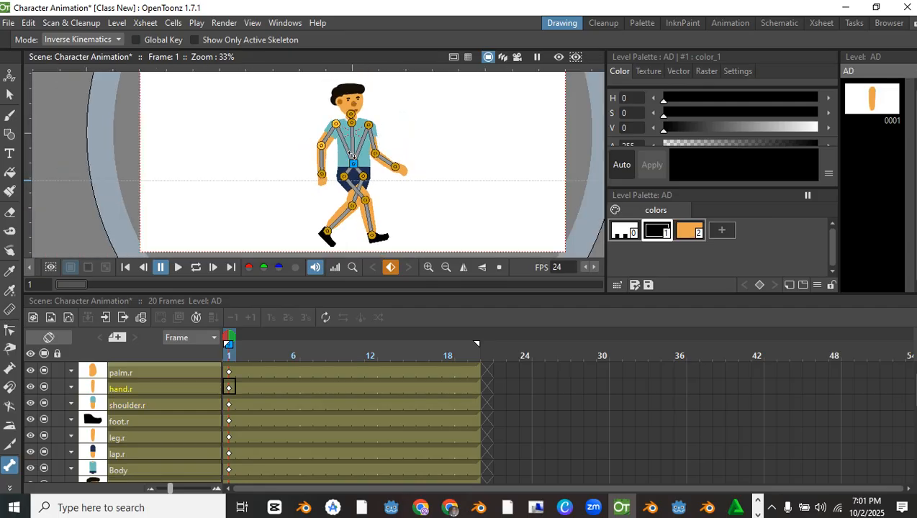
Rotate lap.r slightly farther back on frame 1 and check the whole walking pose from head to feet.
scroll(366, 190, "up", 2)
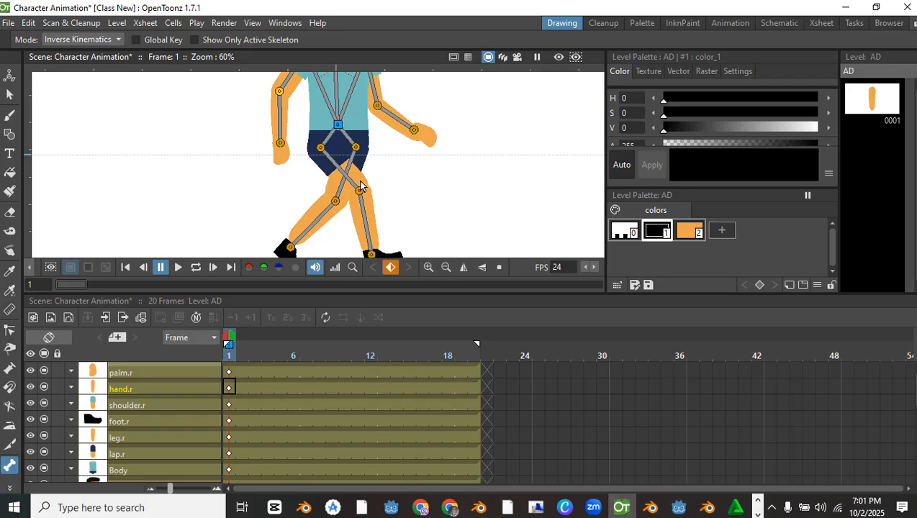
left_click(351, 180)
scroll(356, 180, "down", 2)
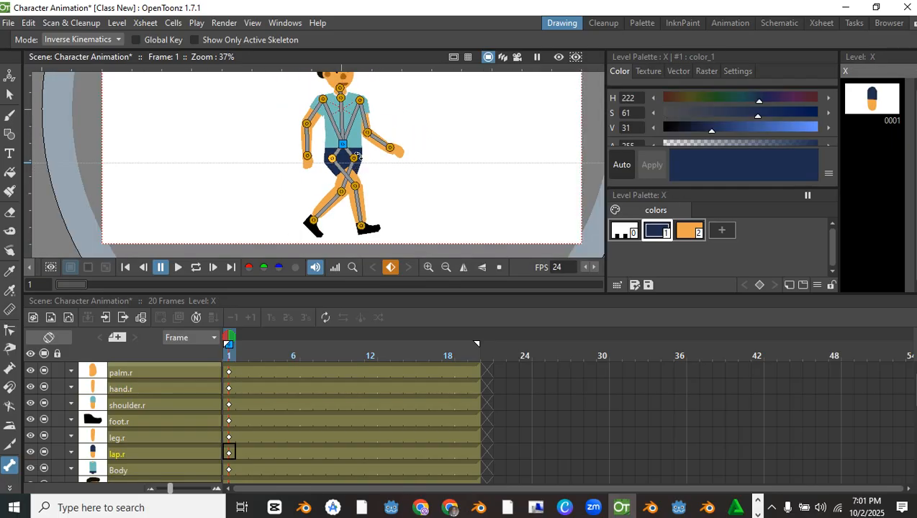
scroll(359, 178, "up", 1)
scroll(379, 168, "down", 1)
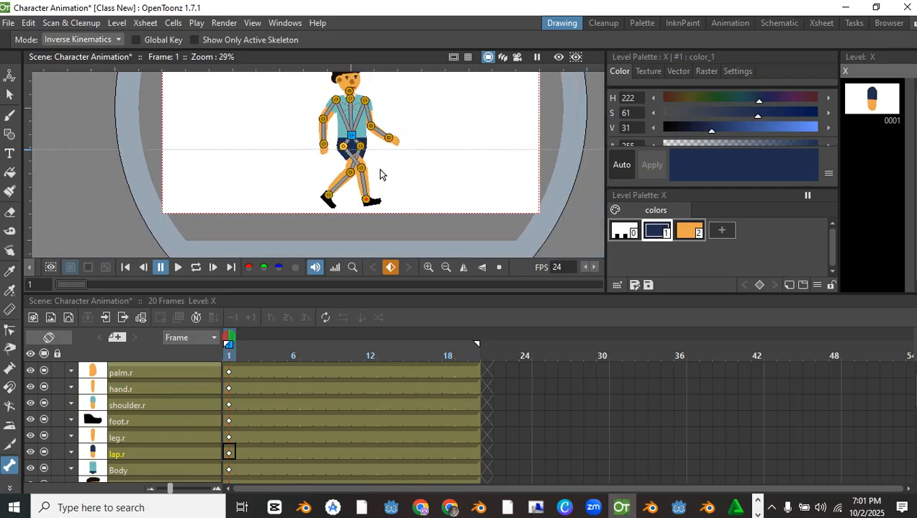
scroll(372, 180, "up", 1)
scroll(375, 148, "up", 1)
left_click_drag(374, 149, 370, 165)
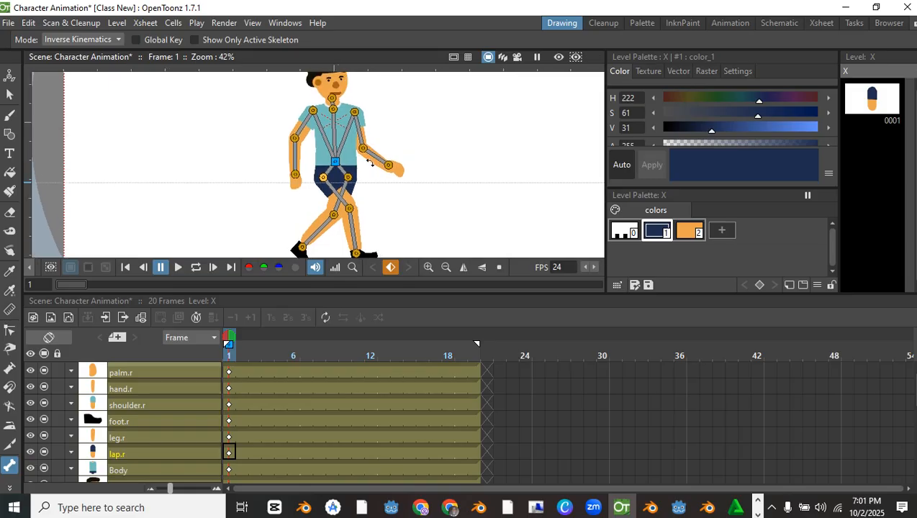
scroll(364, 124, "up", 3)
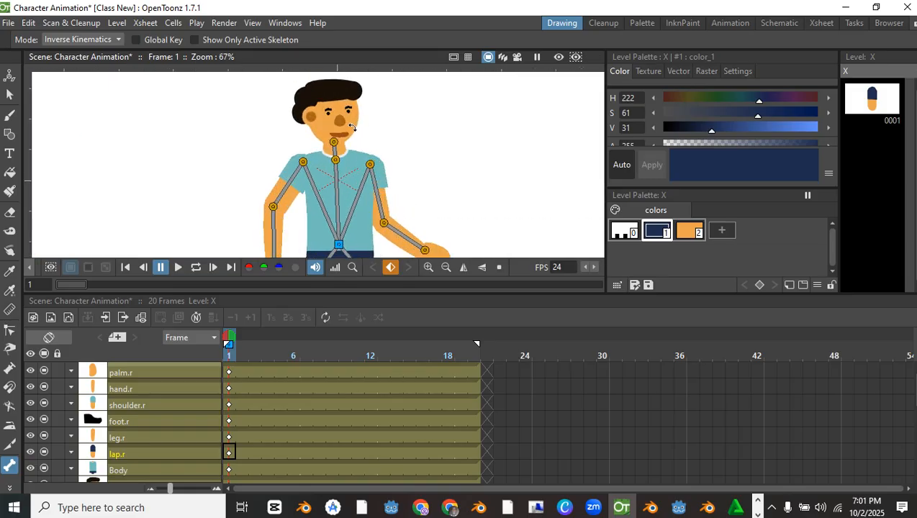
scroll(353, 138, "down", 3)
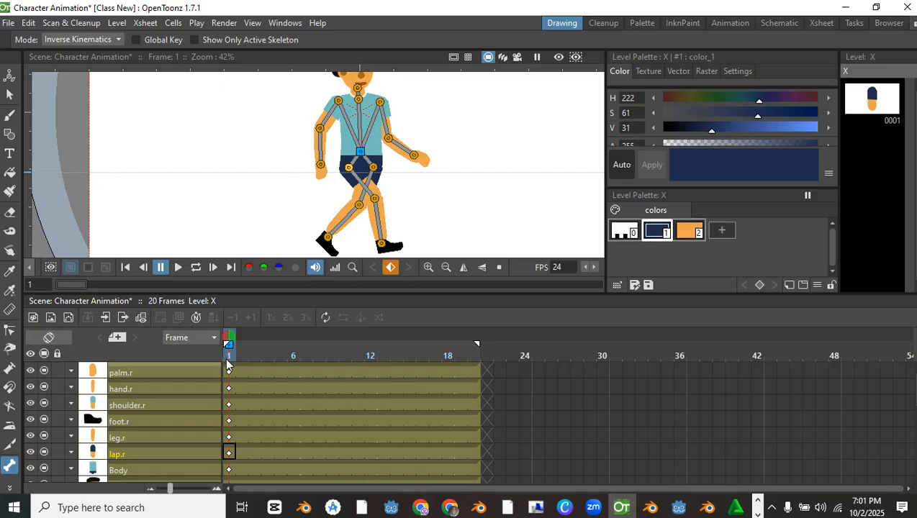
On frame 10, reverse the stride by rotating lap.r backwards and lap.l forwards.
scroll(232, 392, "down", 4)
scroll(230, 421, "up", 4)
left_click_drag(231, 338, 331, 351)
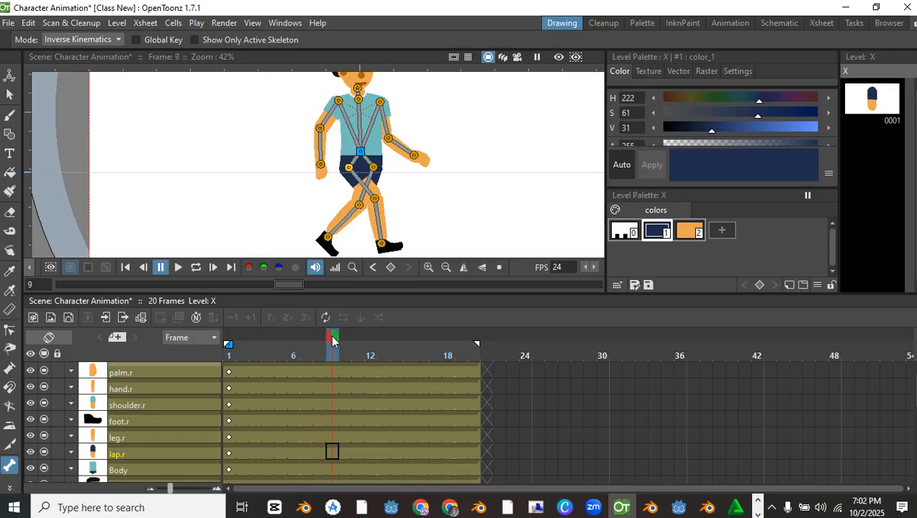
mouse_move(332, 340)
left_mouse_down()
mouse_move(369, 346)
mouse_move(347, 347)
left_mouse_up()
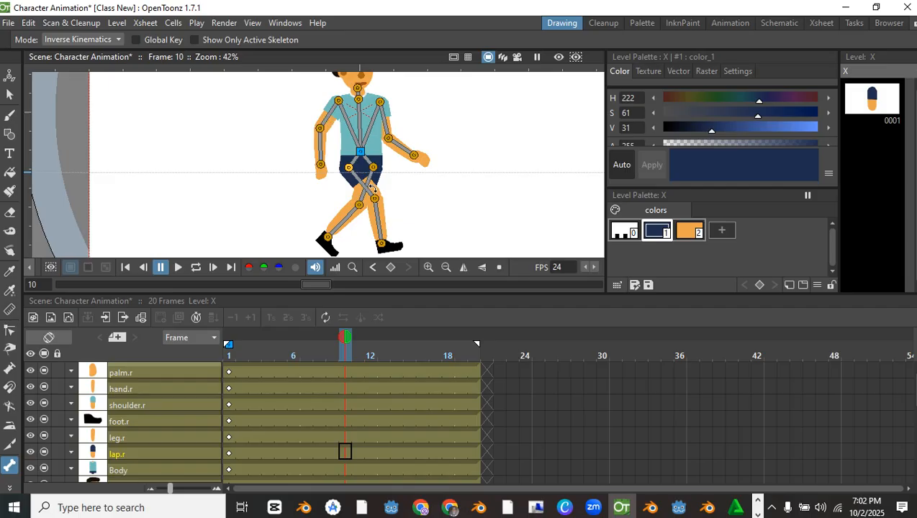
scroll(372, 187, "up", 2)
scroll(369, 166, "down", 3)
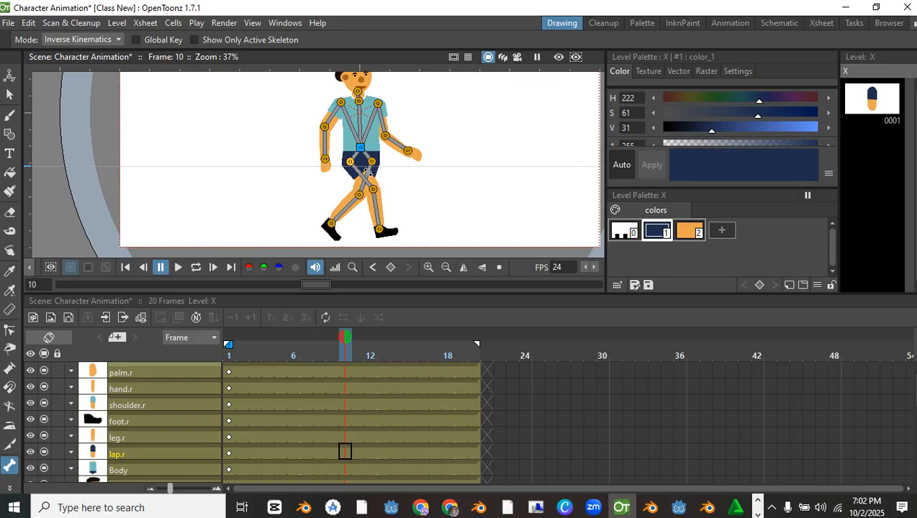
mouse_move(366, 172)
left_mouse_down()
mouse_move(349, 186)
mouse_move(371, 177)
left_mouse_up()
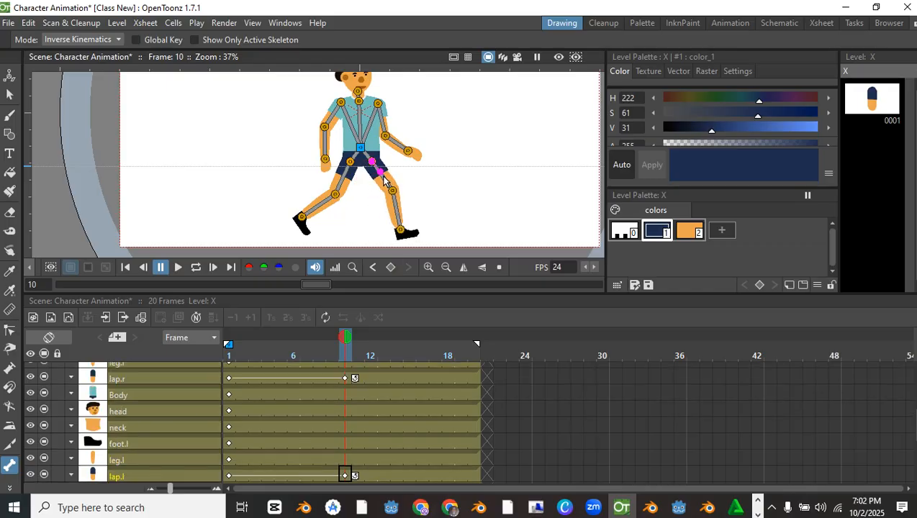
On frame 10, rotate lap.l slightly farther forward and bring lap.r slightly in toward the body.
scroll(373, 180, "up", 4)
scroll(377, 170, "down", 3)
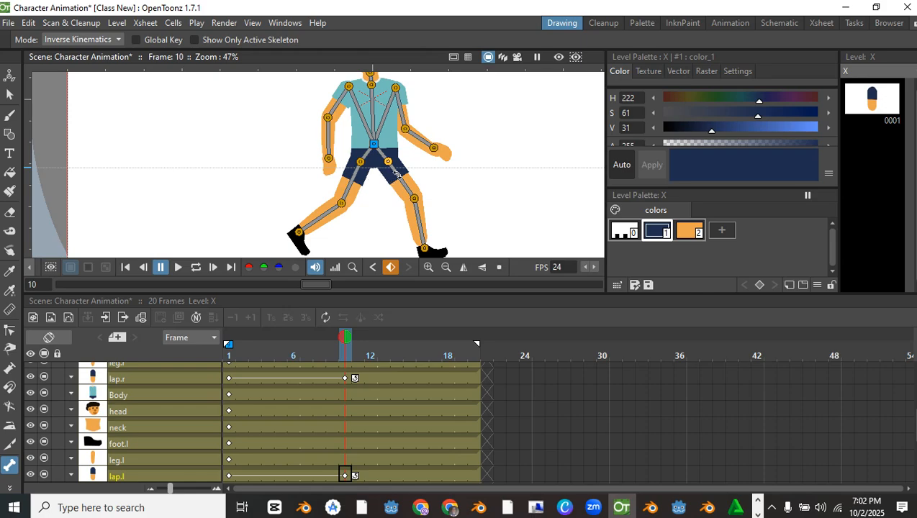
left_click_drag(398, 175, 374, 159)
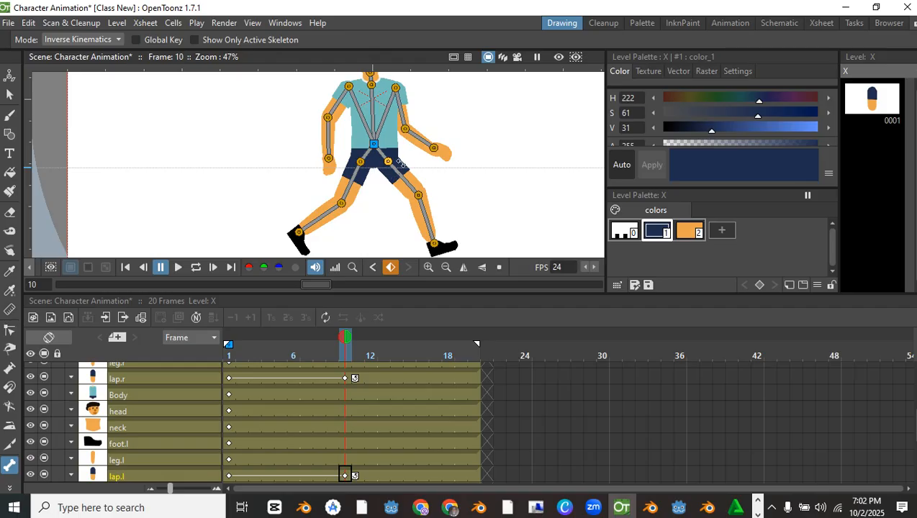
left_click_drag(401, 175, 371, 182)
scroll(405, 186, "down", 2)
scroll(398, 177, "up", 1)
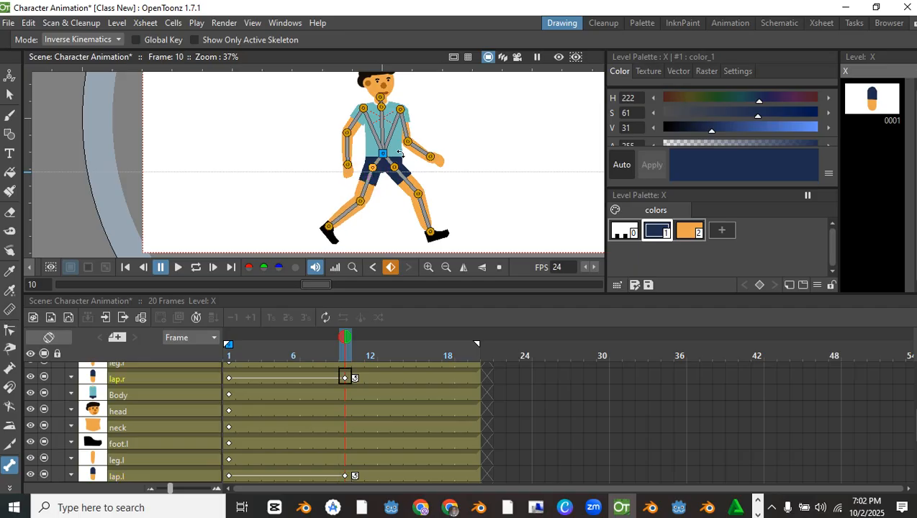
On frame 10, swing the right arm forward across the torso and the left arm backwards behind it.
left_click_drag(407, 127, 407, 131)
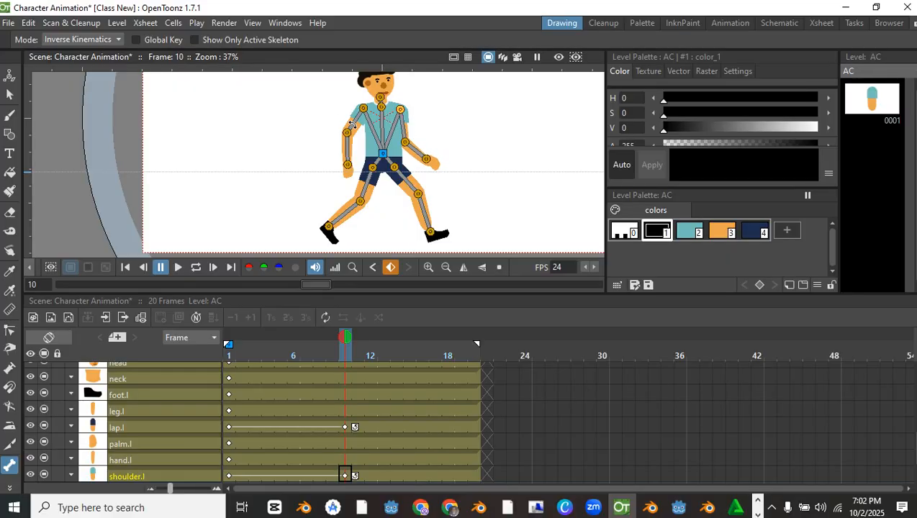
left_click_drag(353, 124, 372, 130)
scroll(431, 123, "up", 2)
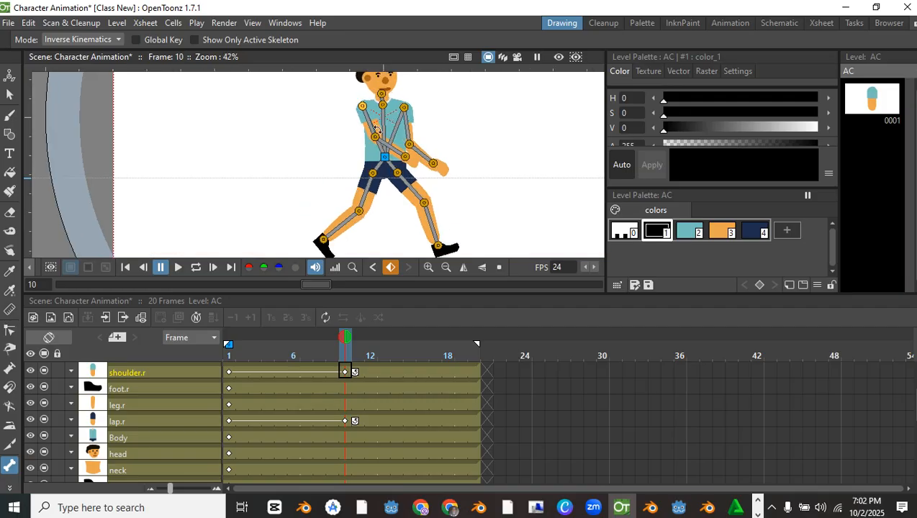
left_click(416, 127)
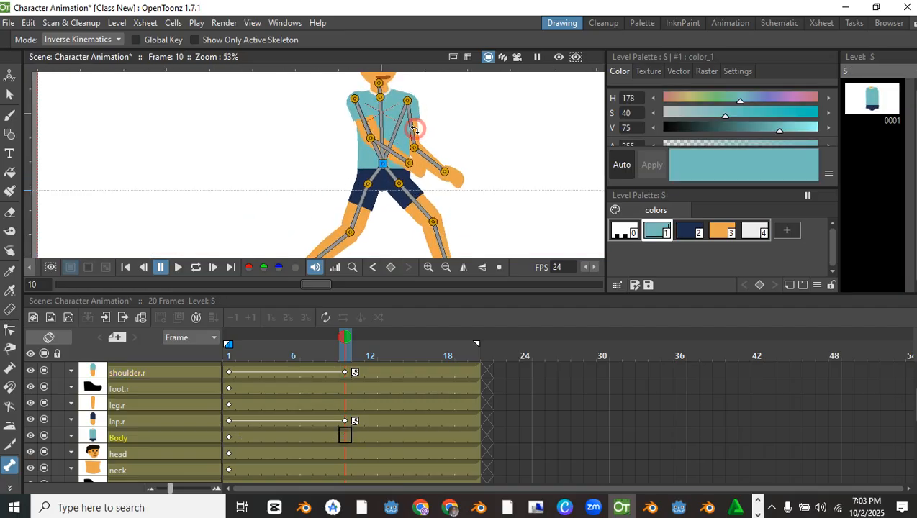
left_click_drag(415, 127, 363, 147)
left_click(360, 148)
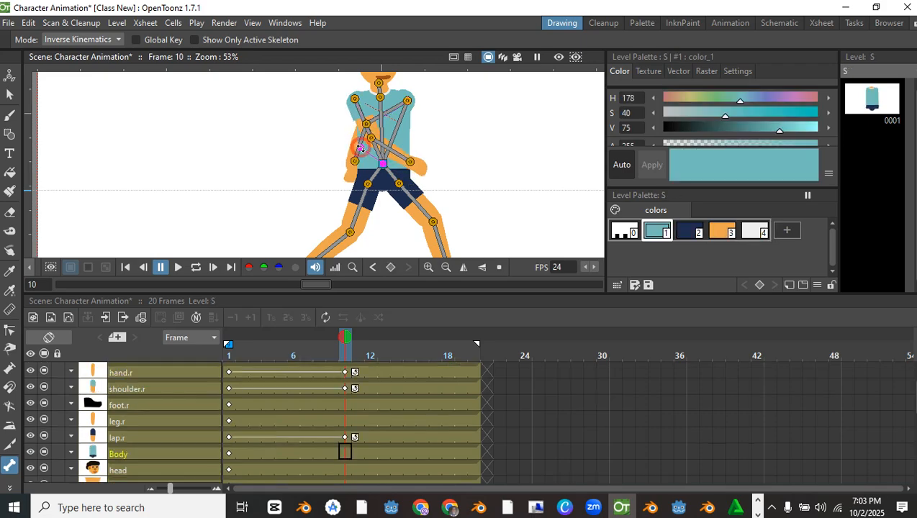
Hide the Body layer in the viewer so both arms can be reached.
scroll(363, 147, "up", 6)
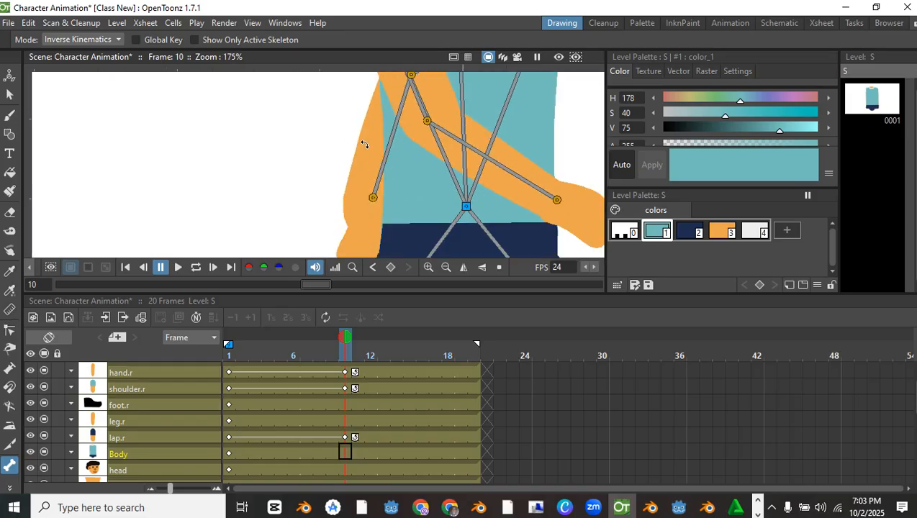
scroll(365, 144, "down", 1)
scroll(389, 148, "down", 2)
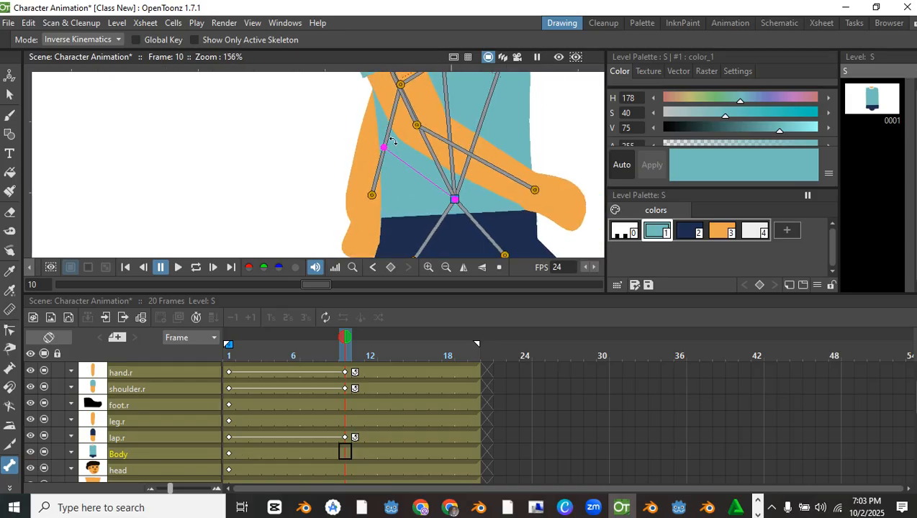
scroll(110, 397, "down", 3)
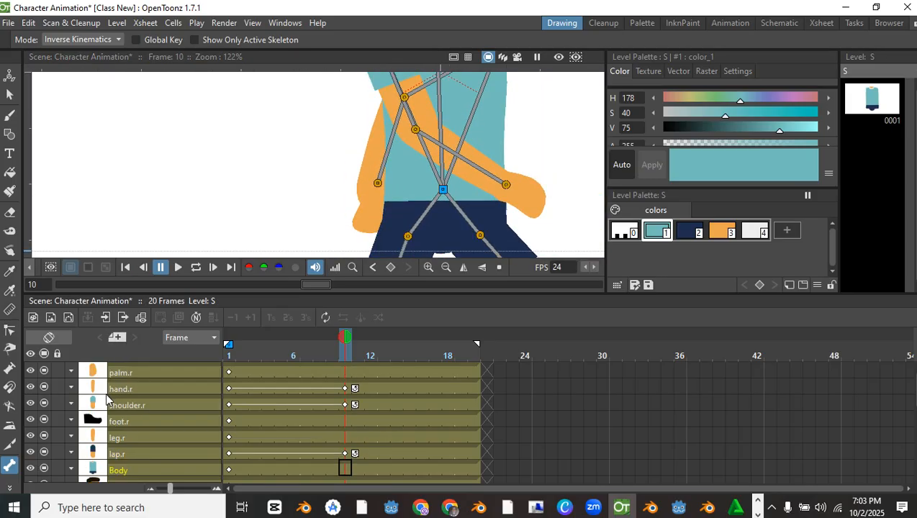
left_click(44, 403)
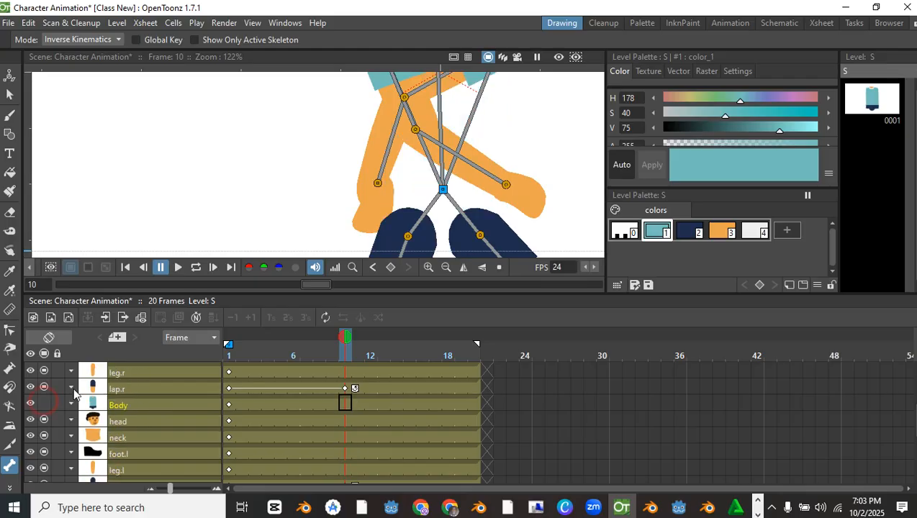
scroll(332, 186, "down", 2)
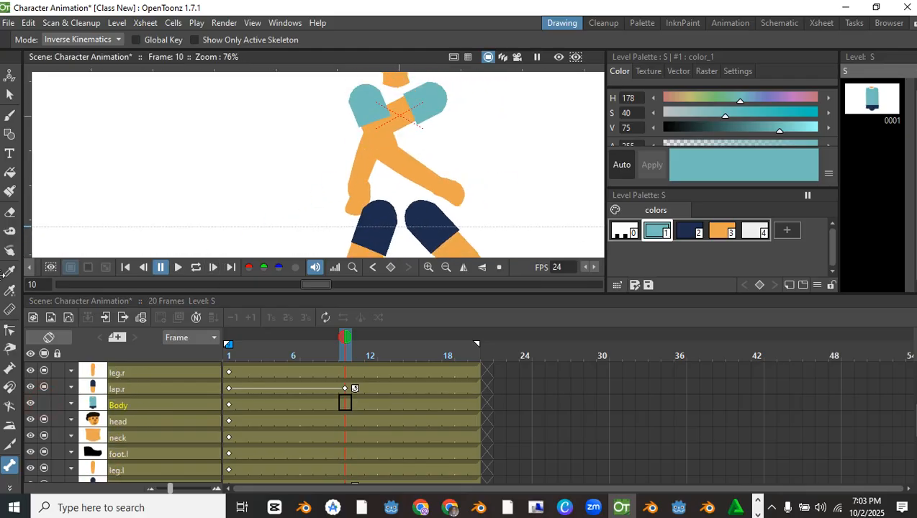
On frame 10, rotate shoulder.l and hand.l slightly farther back, and show the Body layer again.
left_click(397, 135)
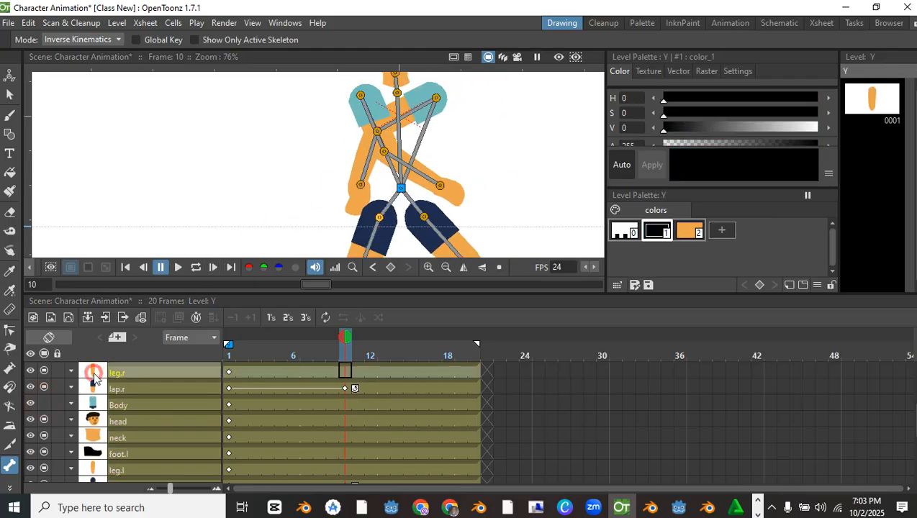
left_click(407, 114)
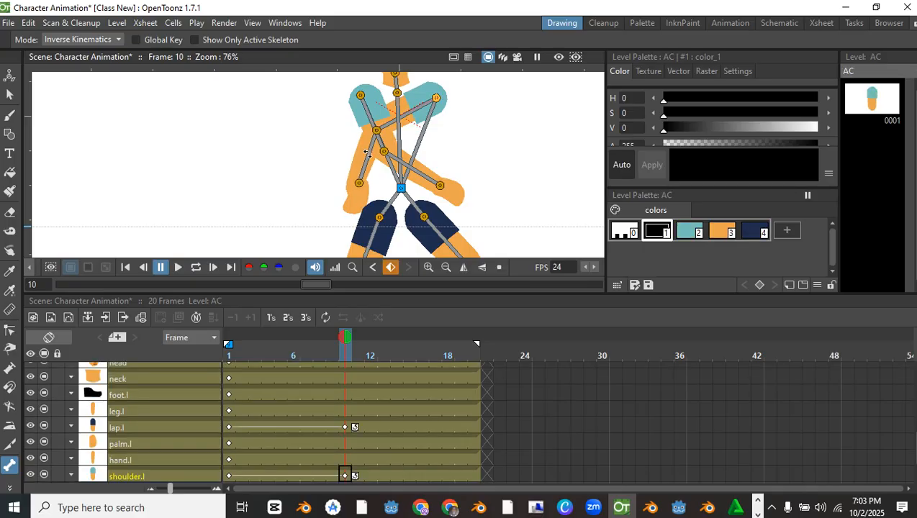
left_click(367, 153)
scroll(395, 167, "down", 2)
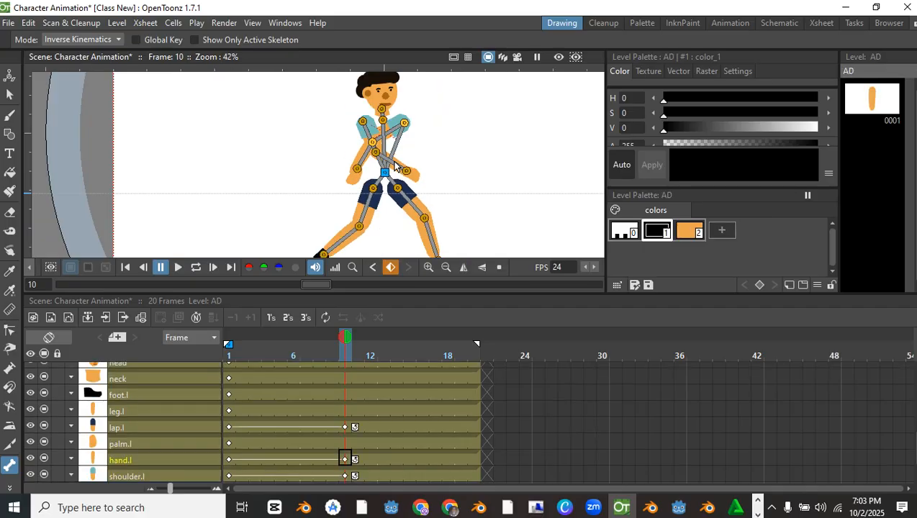
scroll(393, 166, "down", 1)
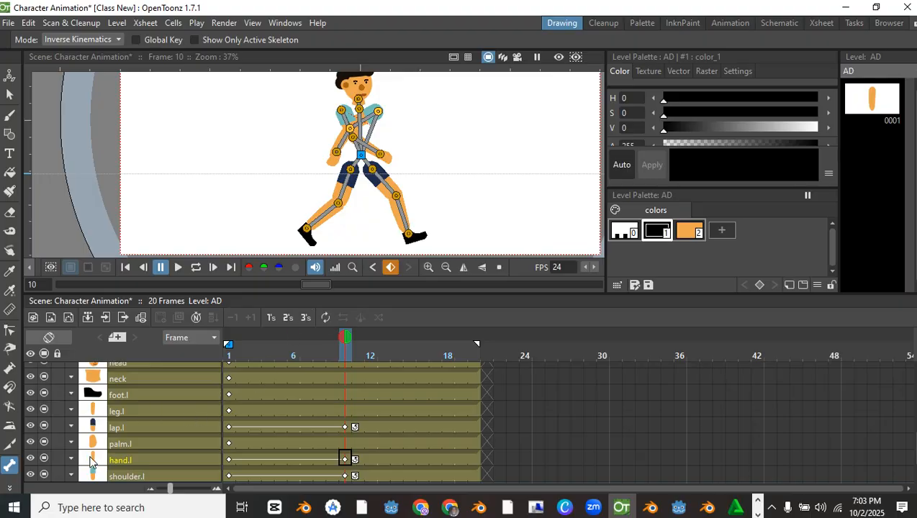
scroll(90, 421, "up", 3)
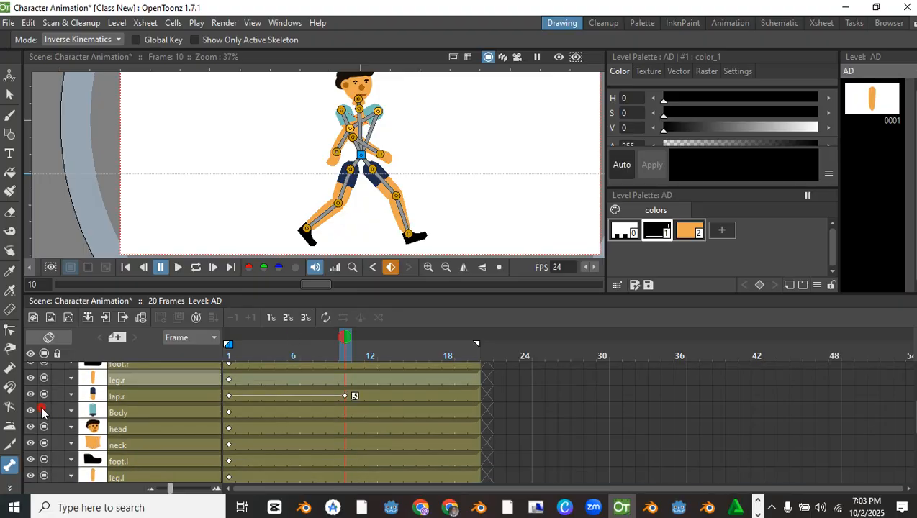
left_click(42, 409)
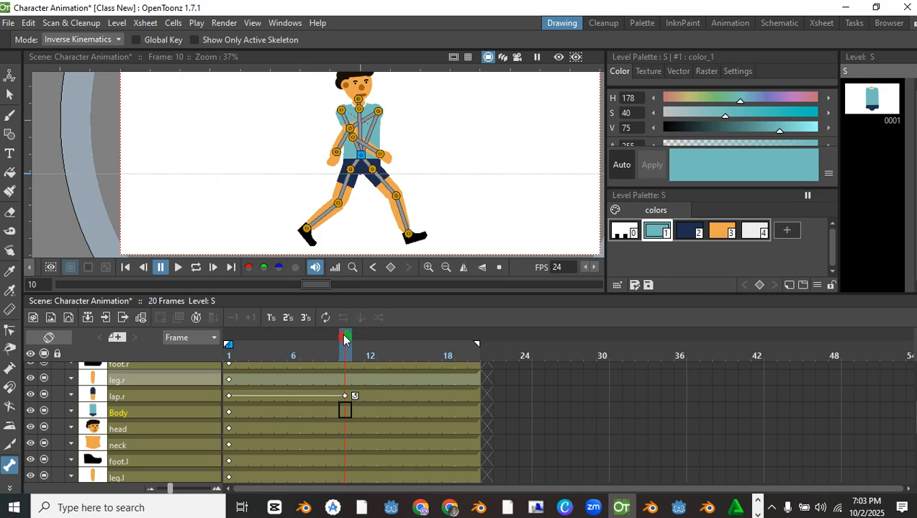
Review the pose on frame 1 and move the playhead to frame 20.
left_click_drag(344, 338, 224, 390)
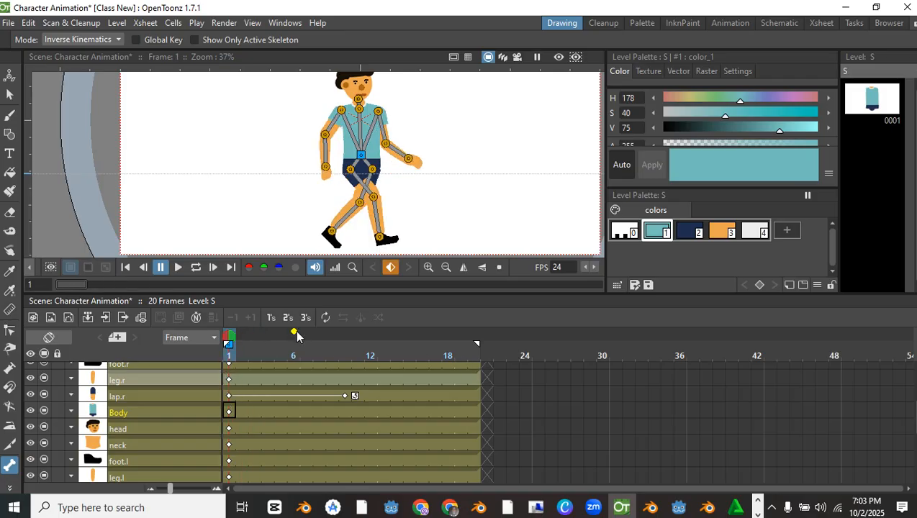
left_click_drag(229, 339, 470, 350)
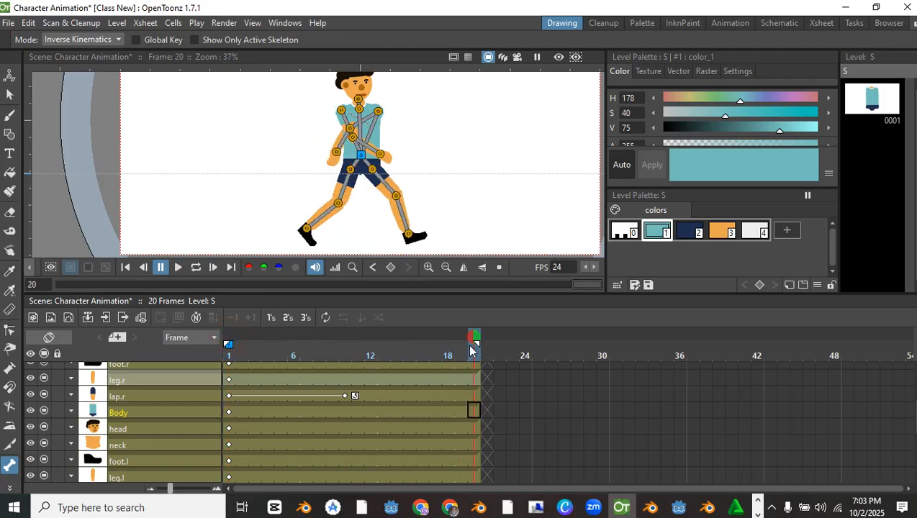
scroll(371, 124, "up", 2)
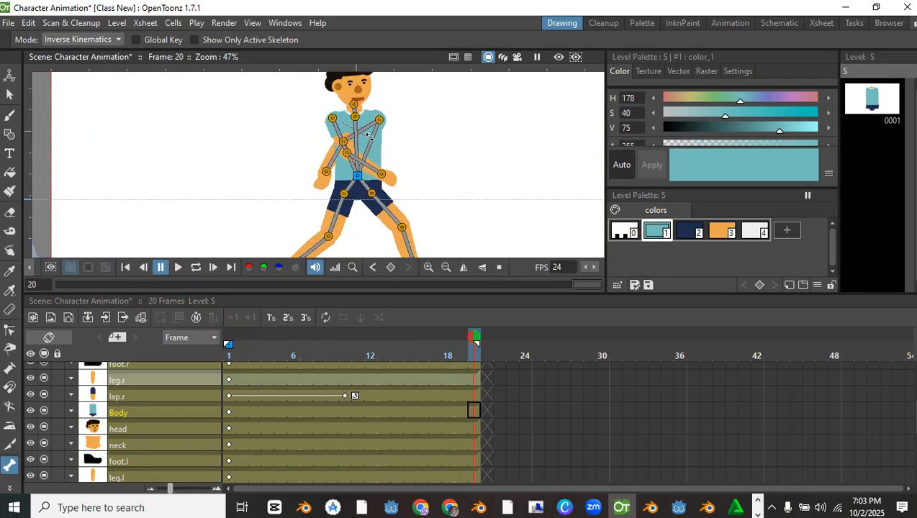
left_click_drag(367, 129, 370, 132)
key("ctrl+z")
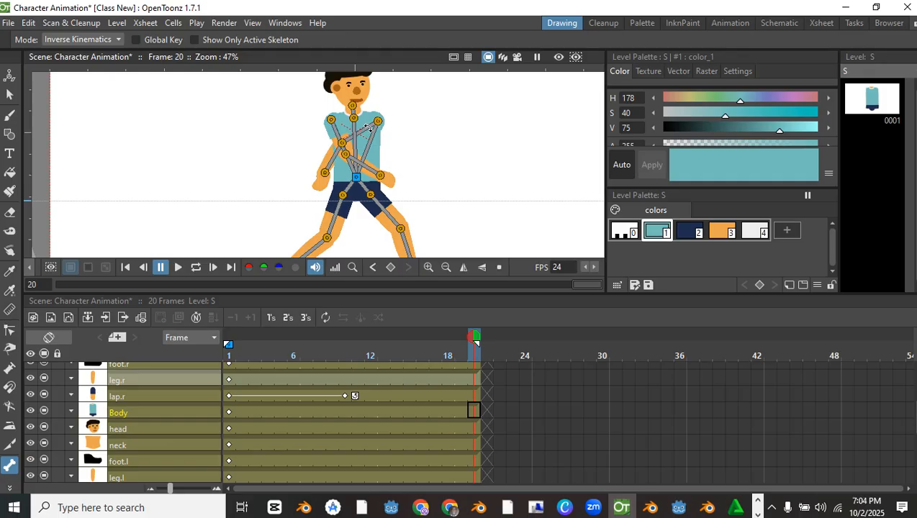
Hide the Body layer and, on frame 20, swing the left arm and right leg forward and the right arm and left leg back.
left_click(44, 414)
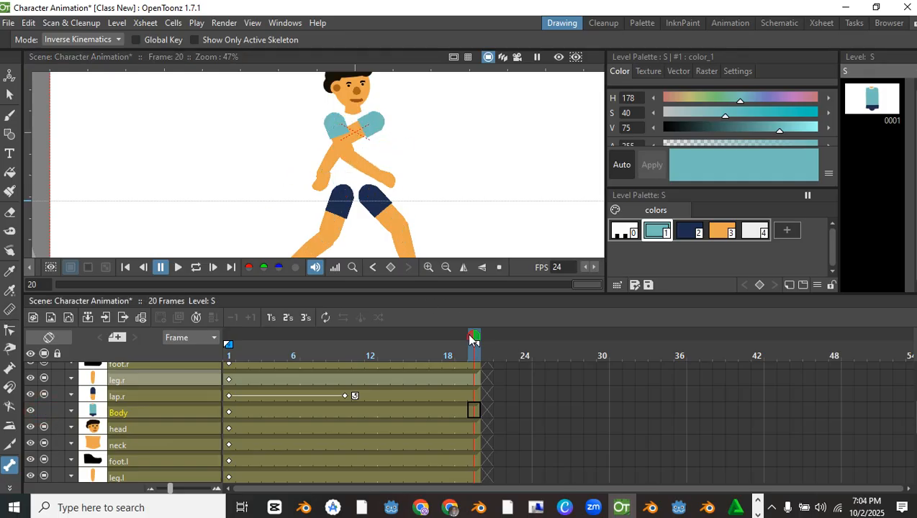
left_click(123, 398)
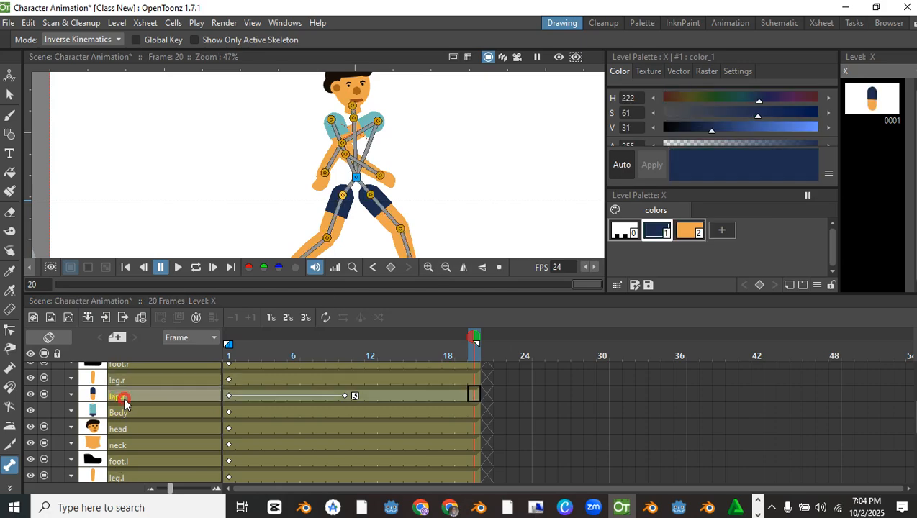
left_click_drag(365, 131, 303, 144)
left_click_drag(375, 173, 354, 191)
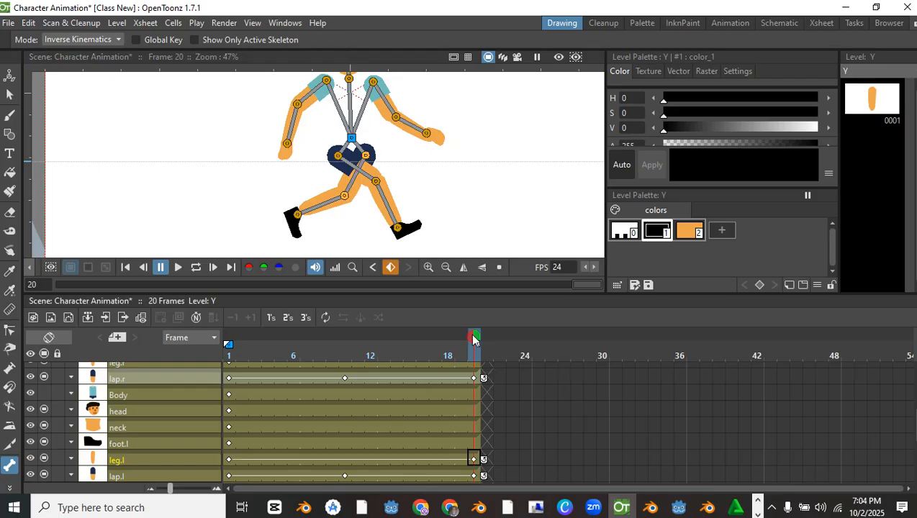
On frame 1, rotate lap.r slightly farther forward, and show the Body layer again at frame 20.
left_click_drag(475, 339, 227, 351)
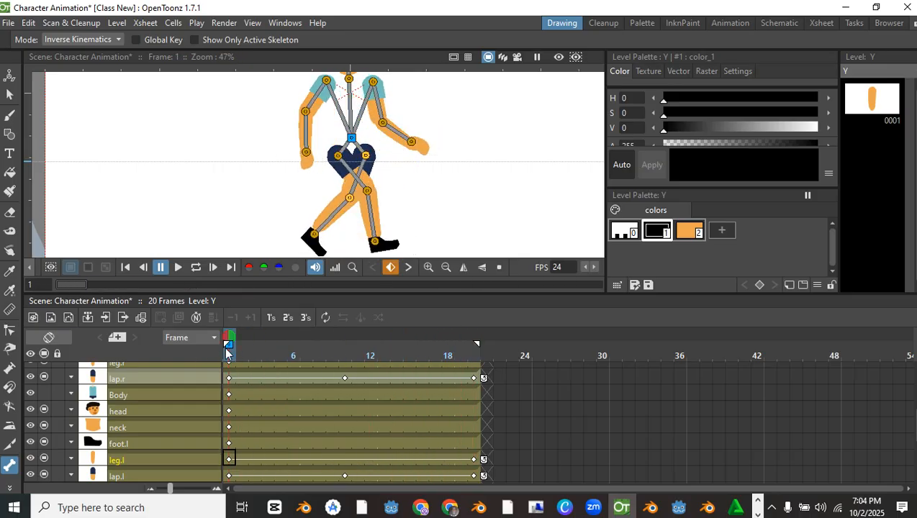
mouse_move(357, 180)
left_mouse_down()
mouse_move(366, 185)
mouse_move(365, 178)
left_mouse_up()
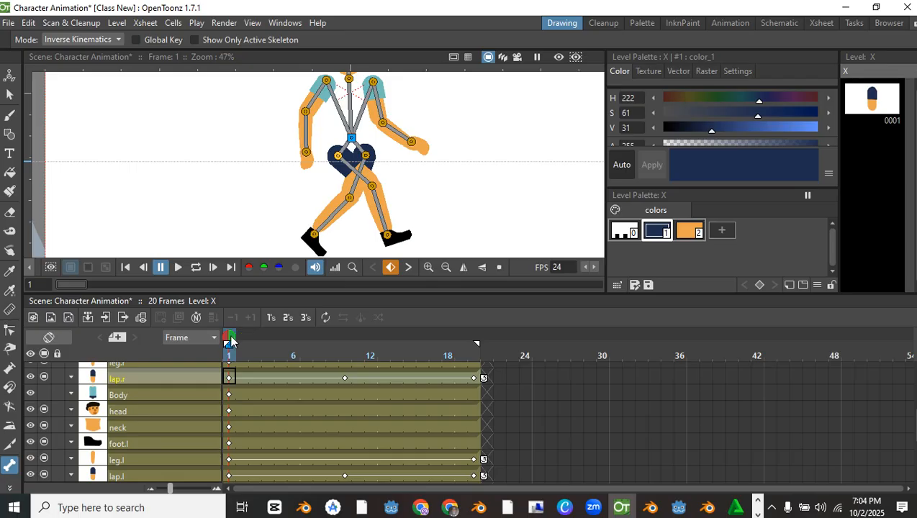
left_click_drag(231, 341, 473, 353)
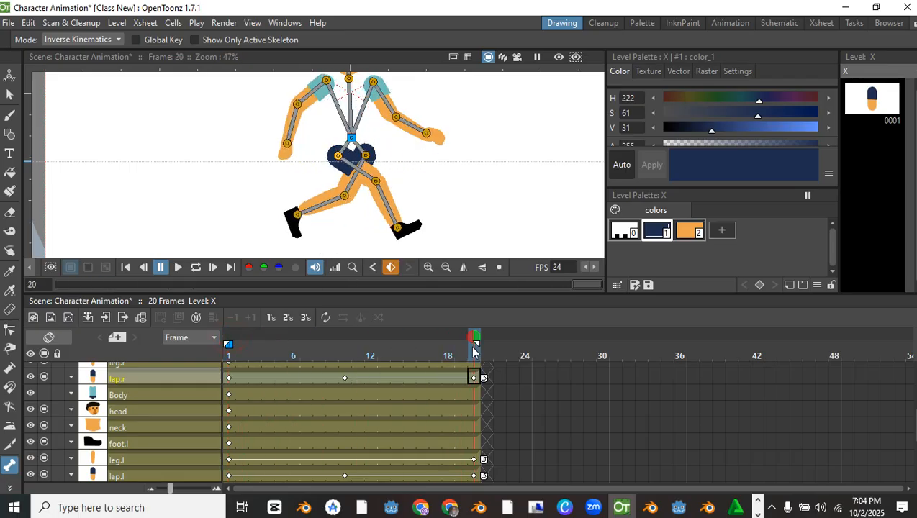
left_click(51, 395)
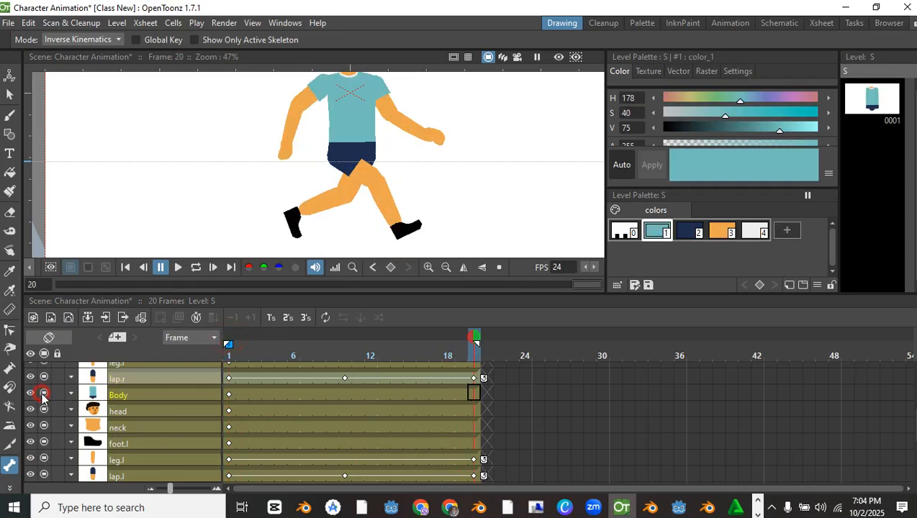
scroll(225, 253, "down", 2)
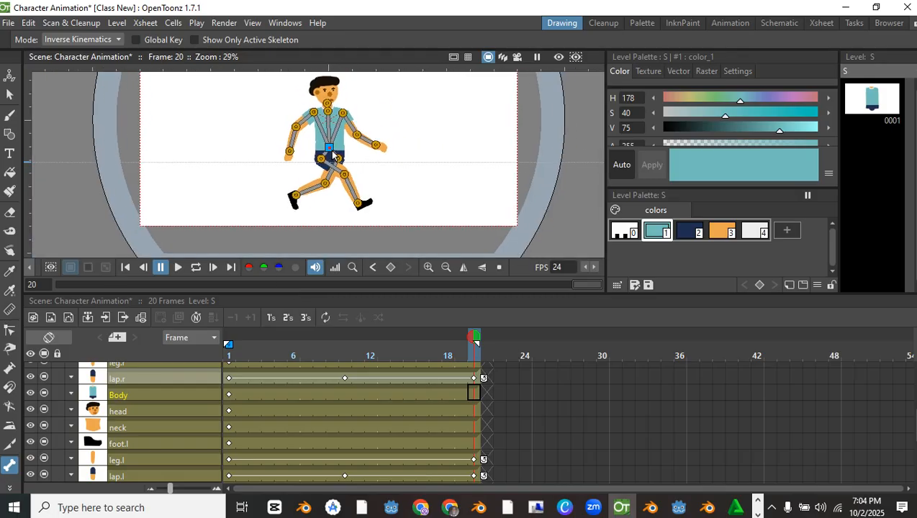
Play the walk animation, loop it to examine the limb motion, and stop back on frame 1.
left_click(179, 267)
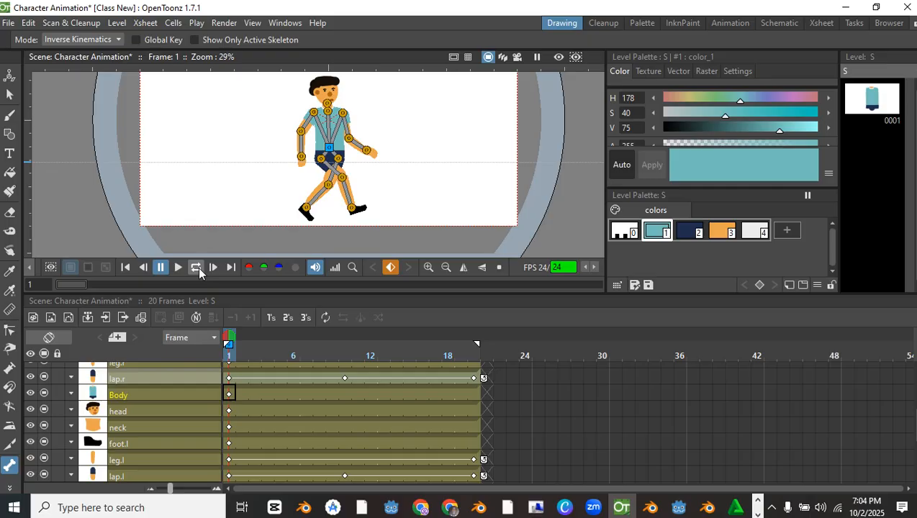
left_click(196, 268)
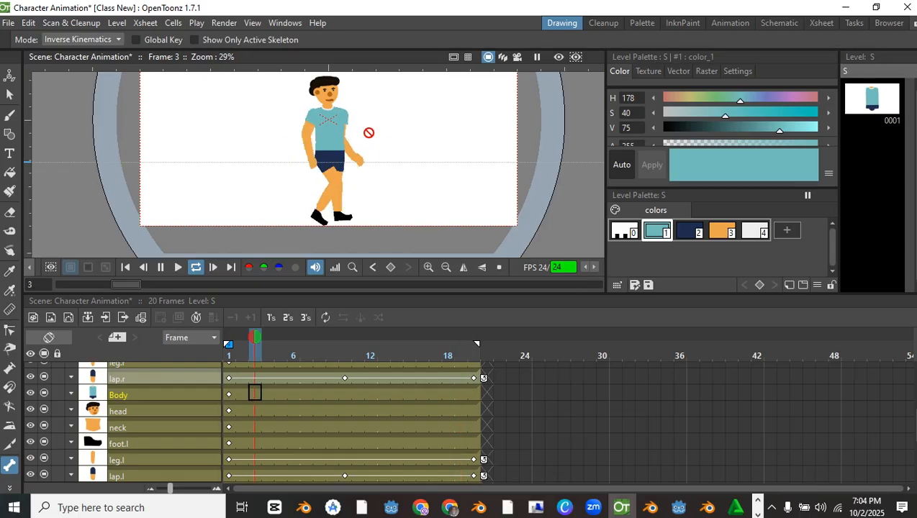
scroll(382, 141, "up", 4)
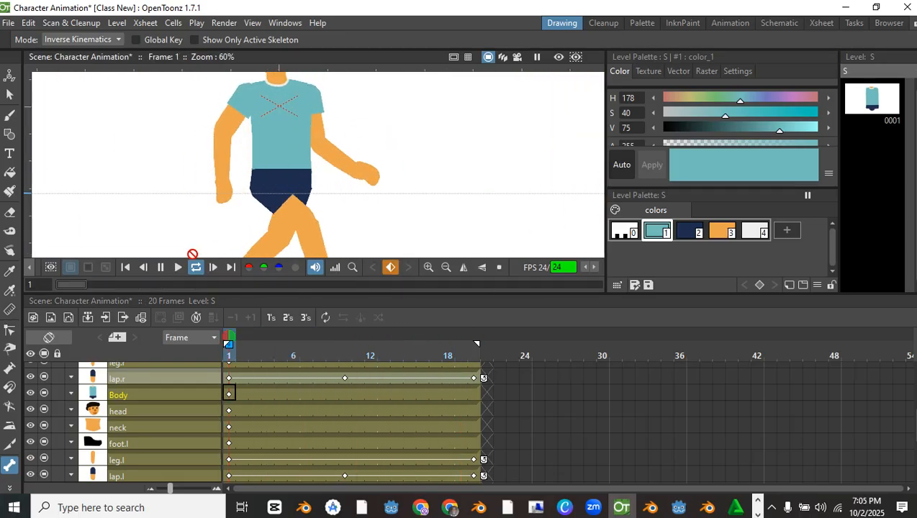
left_click(160, 268)
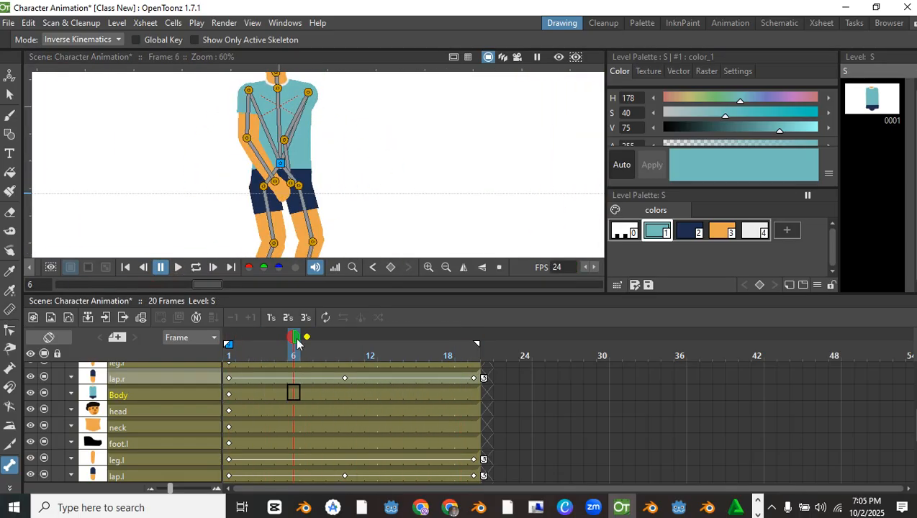
left_click_drag(297, 340, 181, 346)
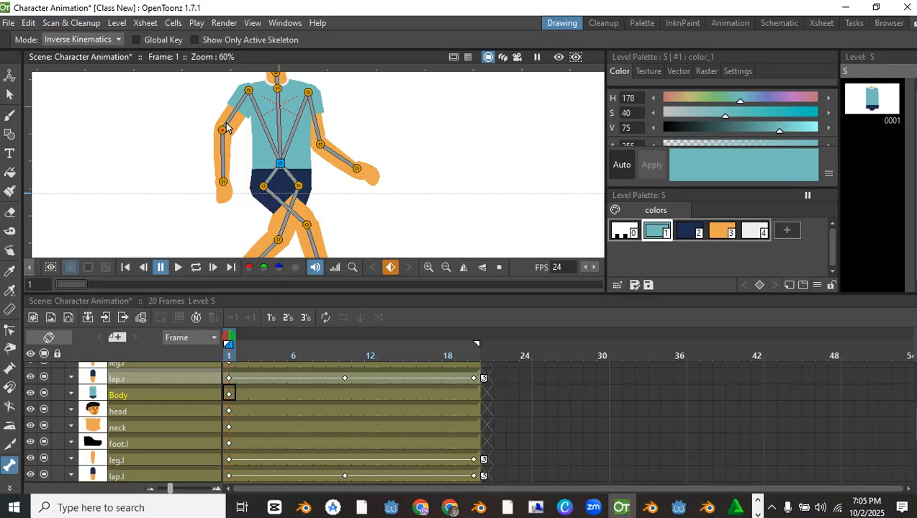
On frame 1, rotate shoulder.r slightly farther back and loop the playback to check the walk.
left_click_drag(227, 120, 222, 122)
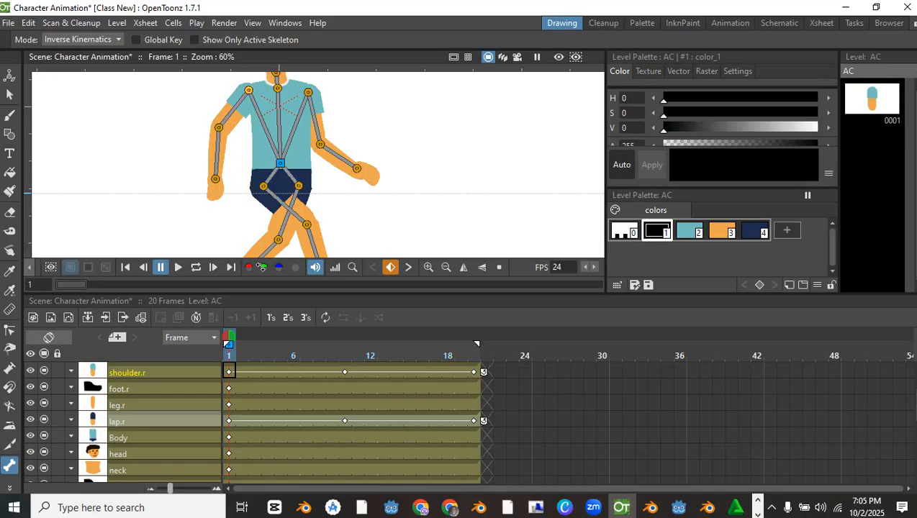
left_click(194, 267)
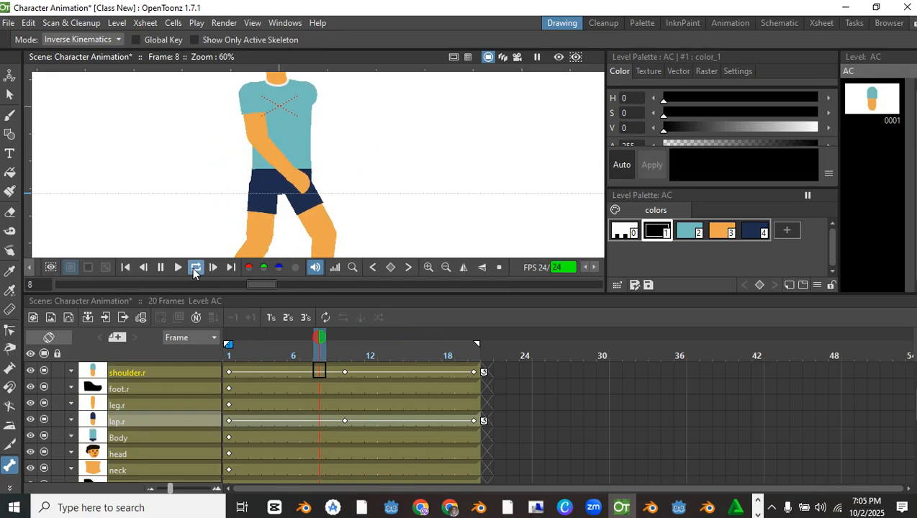
scroll(281, 169, "down", 2)
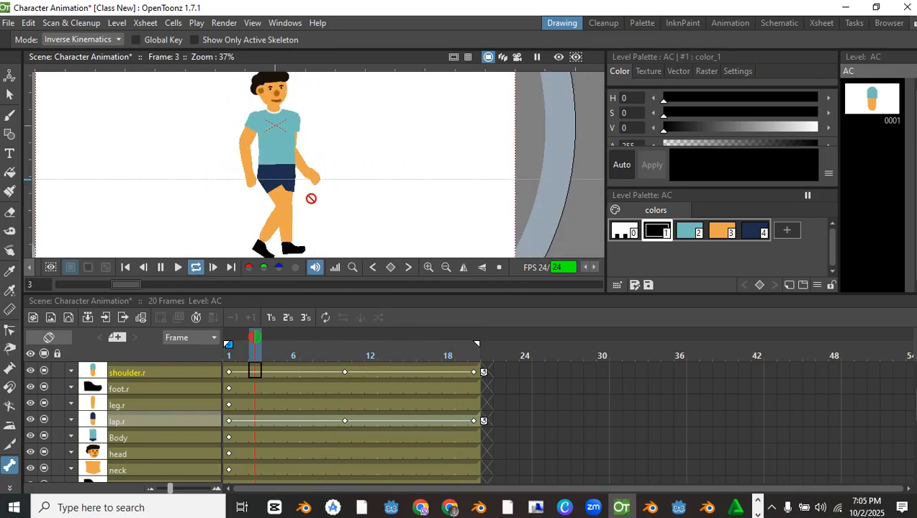
scroll(311, 195, "down", 1)
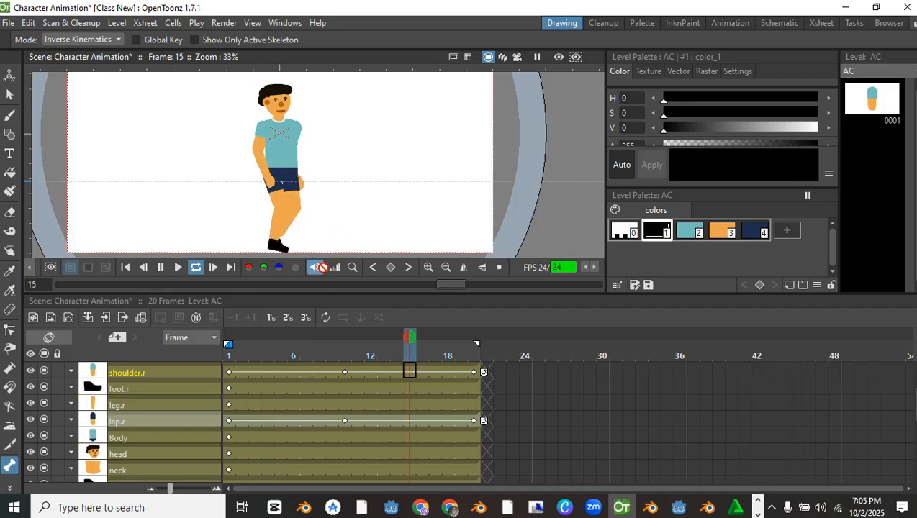
left_click(160, 267)
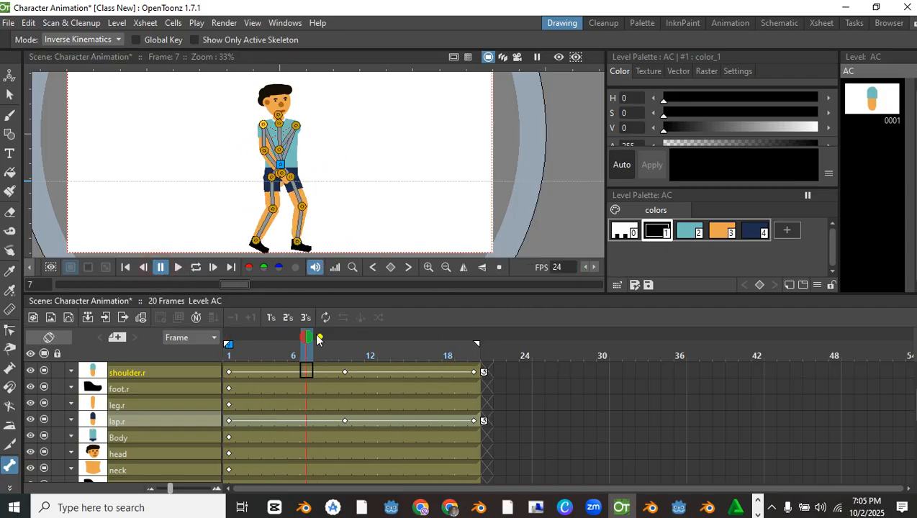
Examine the poses between frames 1 and 9, stop on frame 5, and save the scene.
left_click_drag(302, 340, 220, 334)
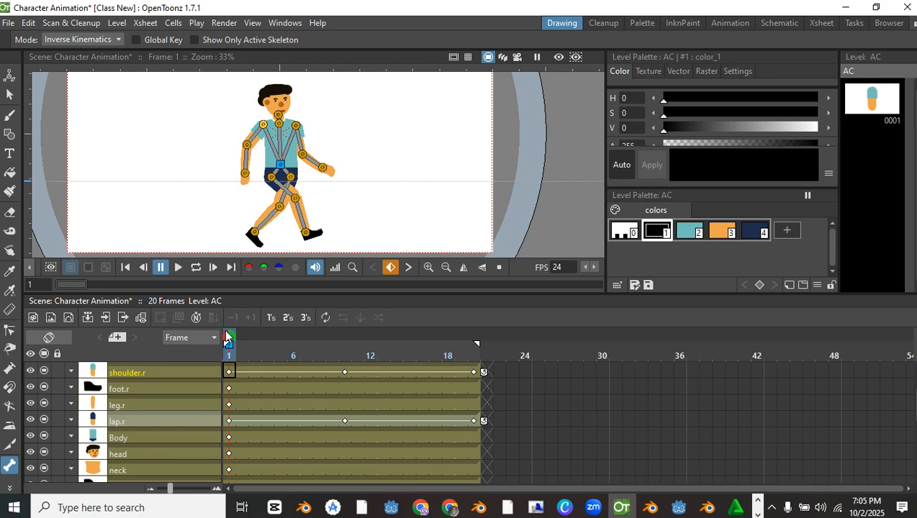
left_click_drag(225, 329, 329, 343)
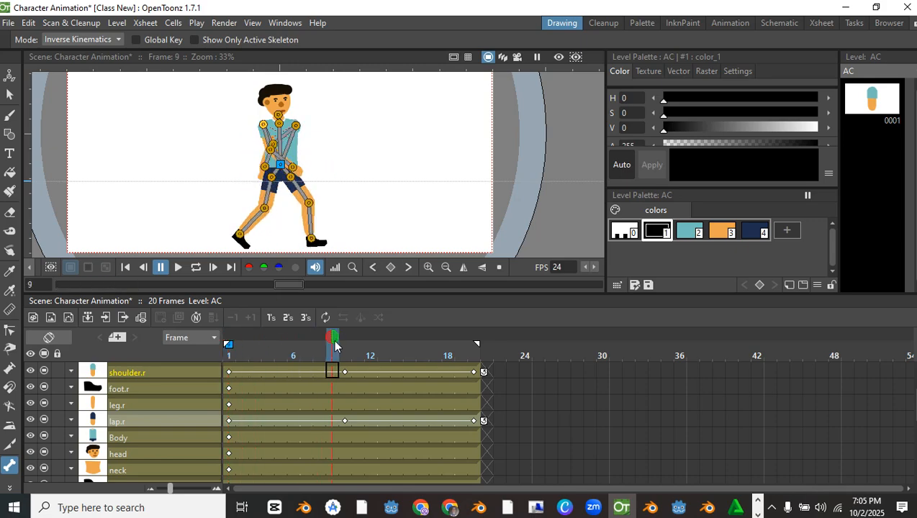
left_click_drag(334, 347, 295, 347)
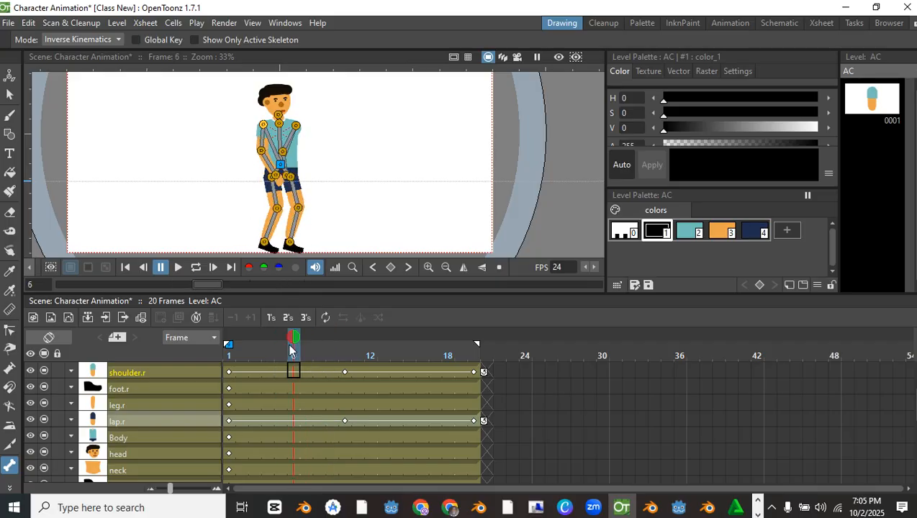
mouse_move(289, 345)
left_mouse_down()
mouse_move(252, 347)
mouse_move(349, 347)
mouse_move(228, 344)
mouse_move(466, 351)
mouse_move(231, 348)
mouse_move(238, 339)
mouse_move(280, 346)
left_mouse_up()
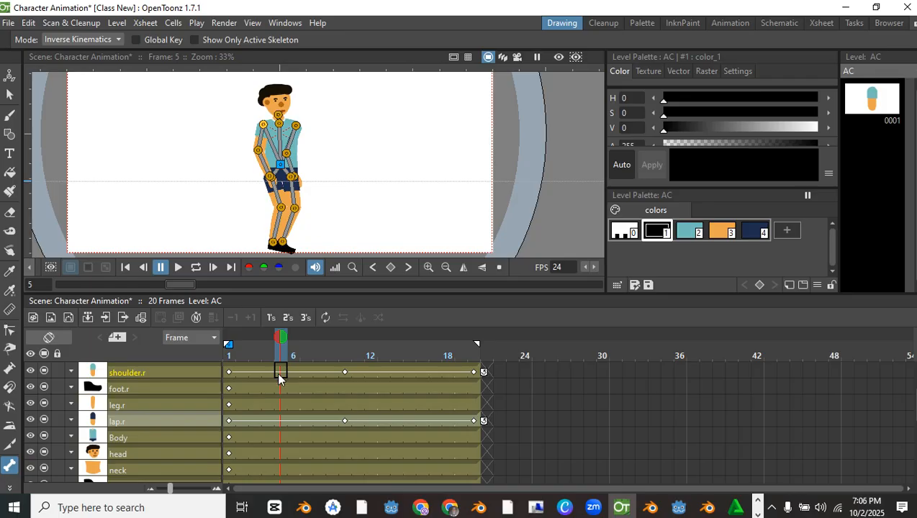
key("ctrl+s")
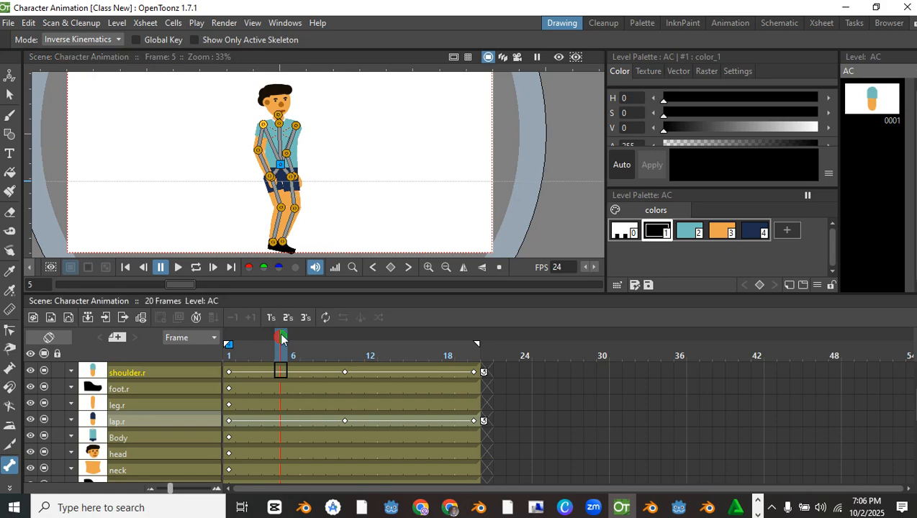
On frame 5, rotate lap.l slightly forward and bend leg.l back at the knee so the left foot lifts behind the body.
left_click_drag(282, 337, 223, 345)
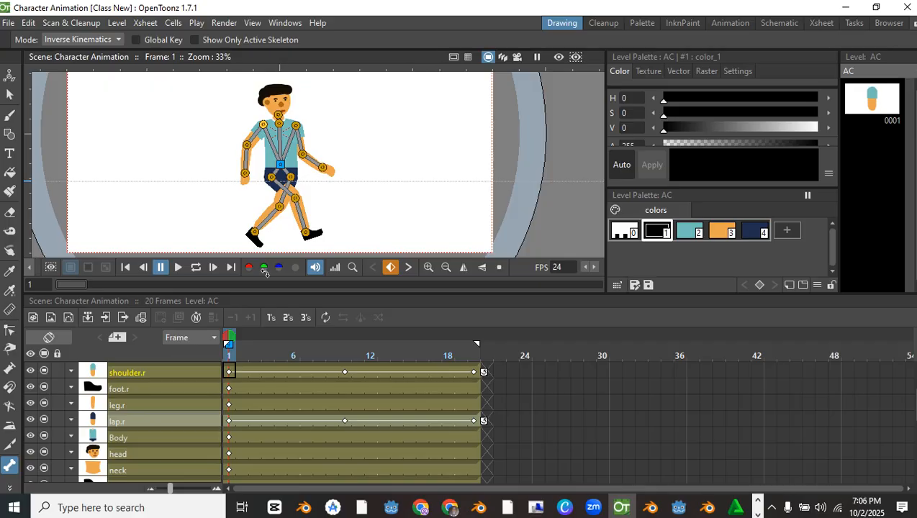
left_click_drag(230, 340, 275, 348)
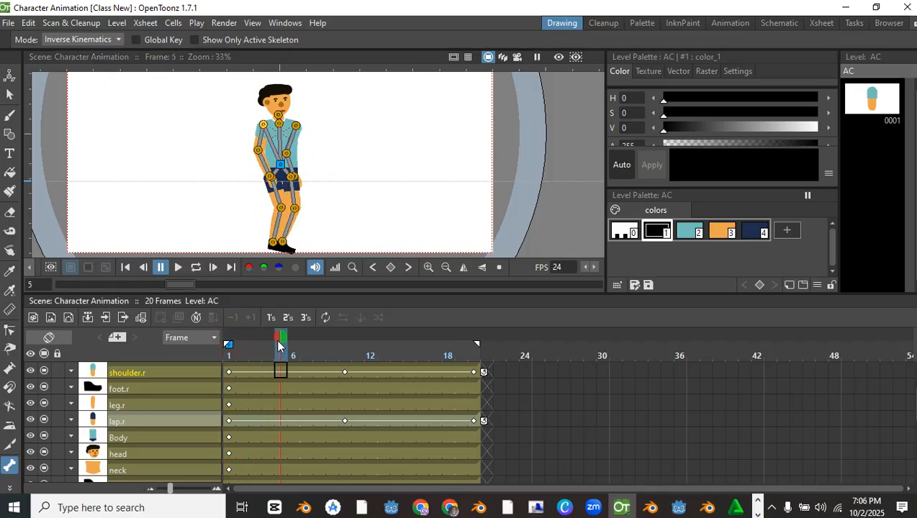
scroll(295, 196, "up", 2)
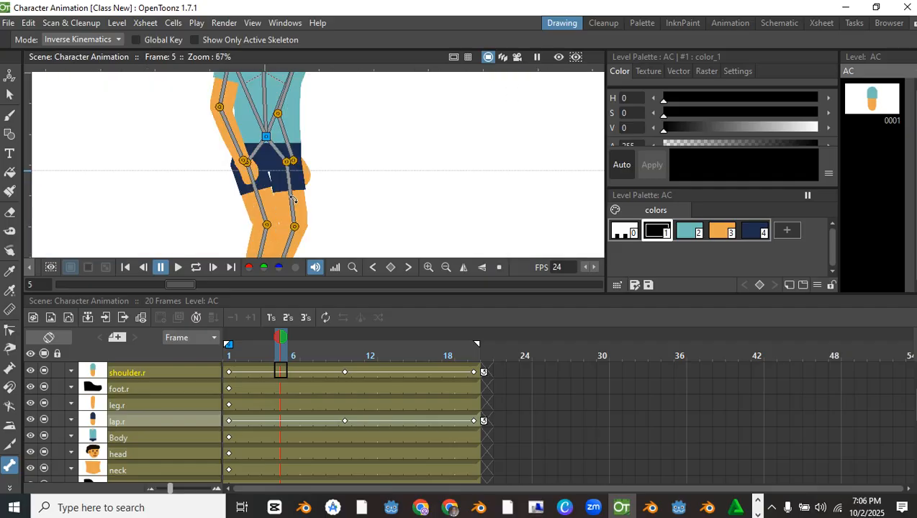
left_click_drag(293, 200, 309, 164)
scroll(309, 164, "up", 1)
scroll(308, 178, "down", 3)
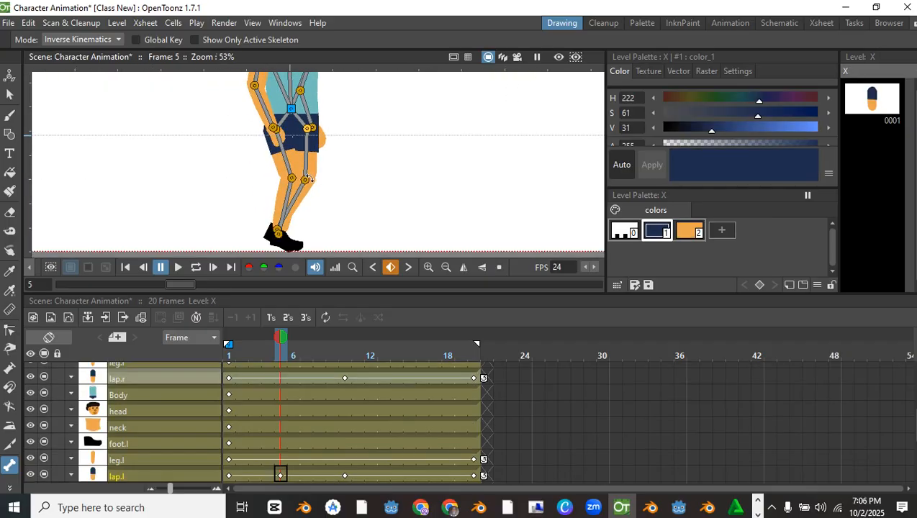
left_click_drag(302, 198, 293, 191)
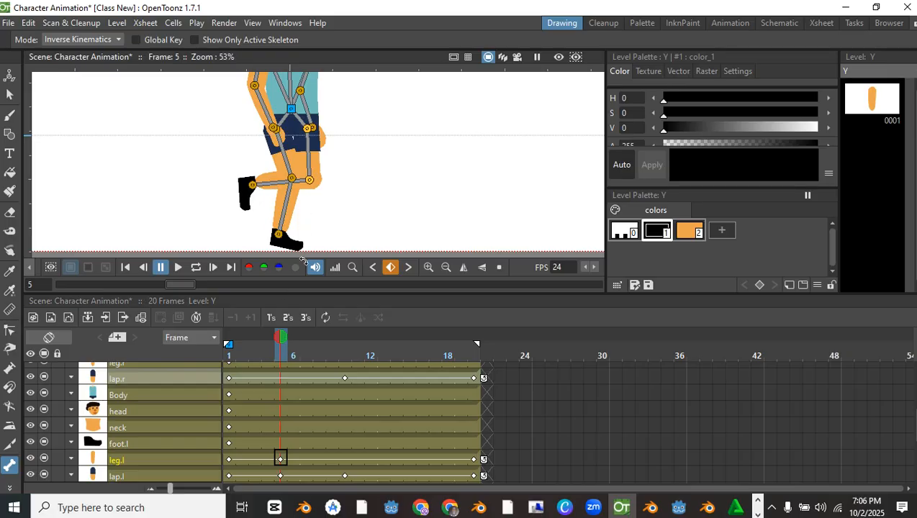
On frame 5, rotate lap.r and leg.r to straighten the right leg vertically beneath the body.
left_click(286, 159)
left_click_drag(286, 162, 287, 205)
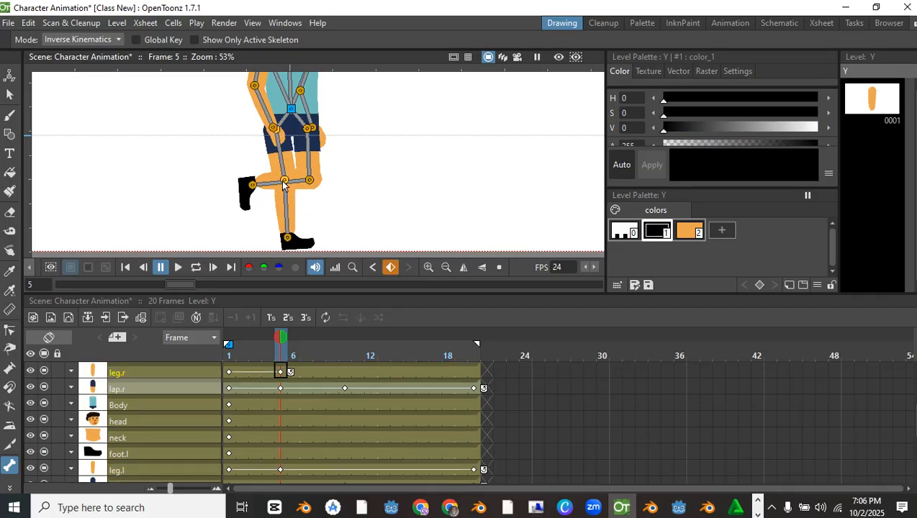
left_click_drag(283, 161, 280, 167)
mouse_move(280, 337)
left_mouse_down()
mouse_move(243, 343)
mouse_move(336, 344)
mouse_move(227, 343)
mouse_move(285, 357)
mouse_move(324, 350)
mouse_move(281, 350)
mouse_move(235, 367)
mouse_move(341, 365)
mouse_move(252, 370)
mouse_move(280, 368)
left_mouse_up()
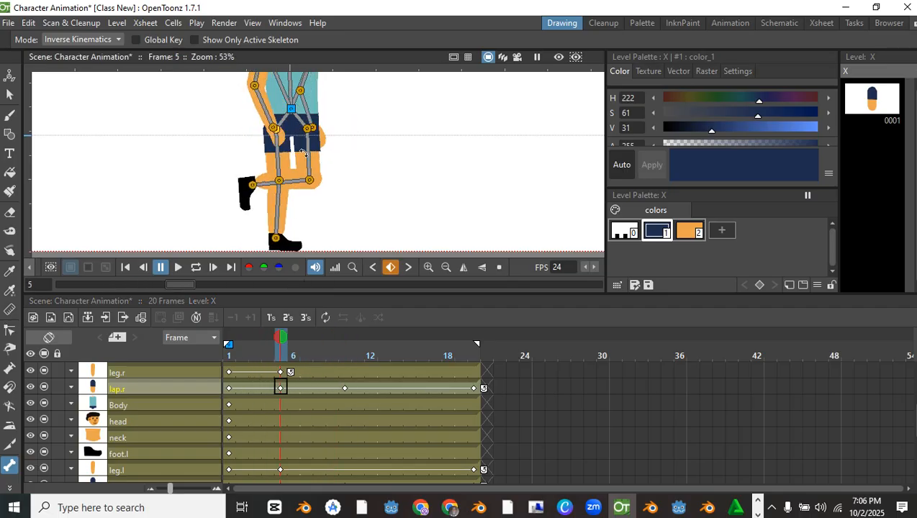
On frame 5, rotate shoulder.r to hang vertically and bend hand.r slightly forward.
scroll(308, 121, "down", 2)
left_click_drag(314, 111, 312, 177)
scroll(307, 167, "up", 1)
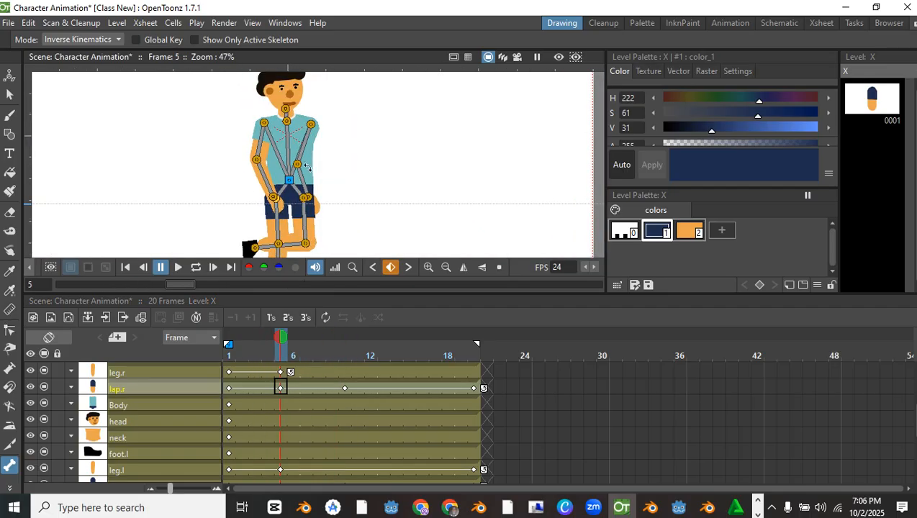
scroll(269, 141, "up", 2)
left_click_drag(262, 139, 284, 179)
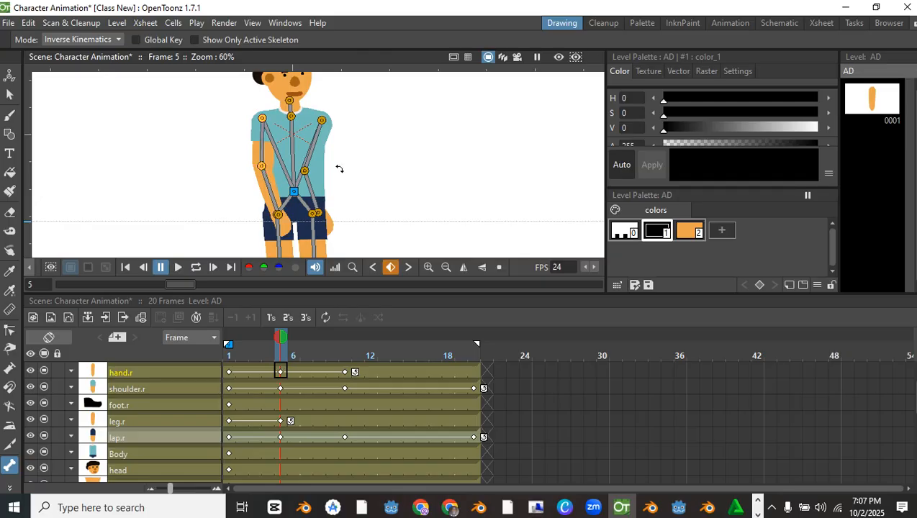
Examine the leg poses on frames 9 and 15, and return to frame 10.
left_click_drag(276, 331, 331, 340)
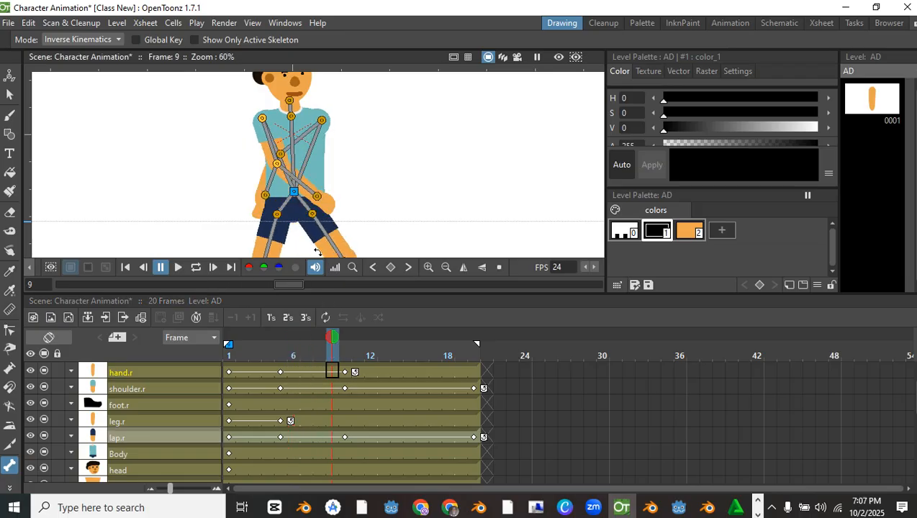
scroll(320, 120, "down", 3)
left_click_drag(318, 121, 318, 118)
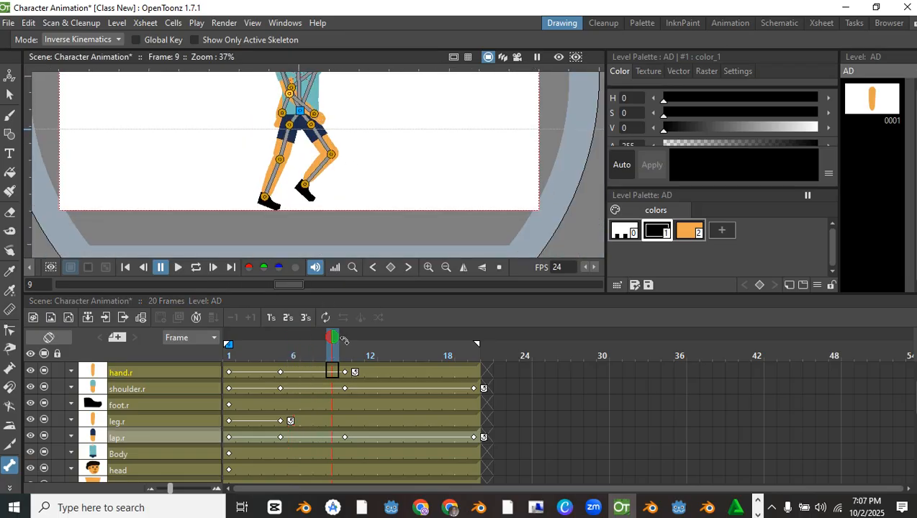
left_click_drag(333, 338, 410, 346)
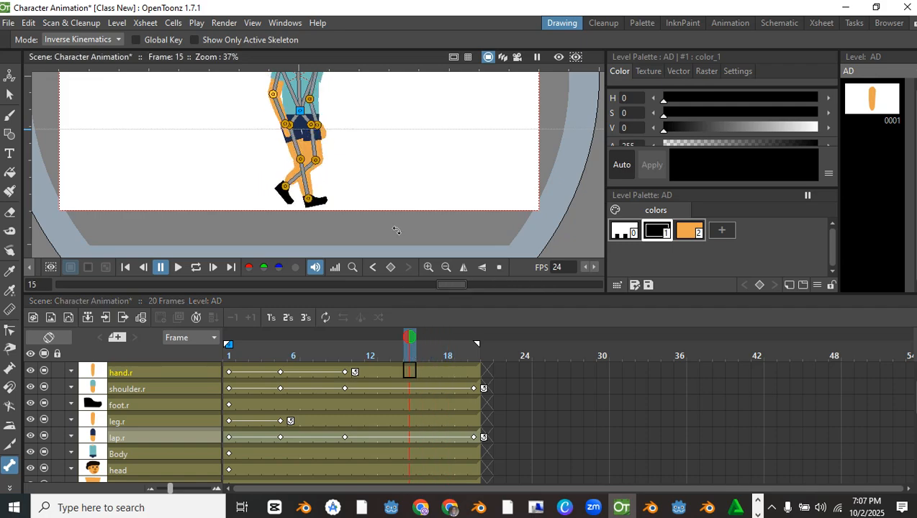
scroll(396, 230, "down", 2)
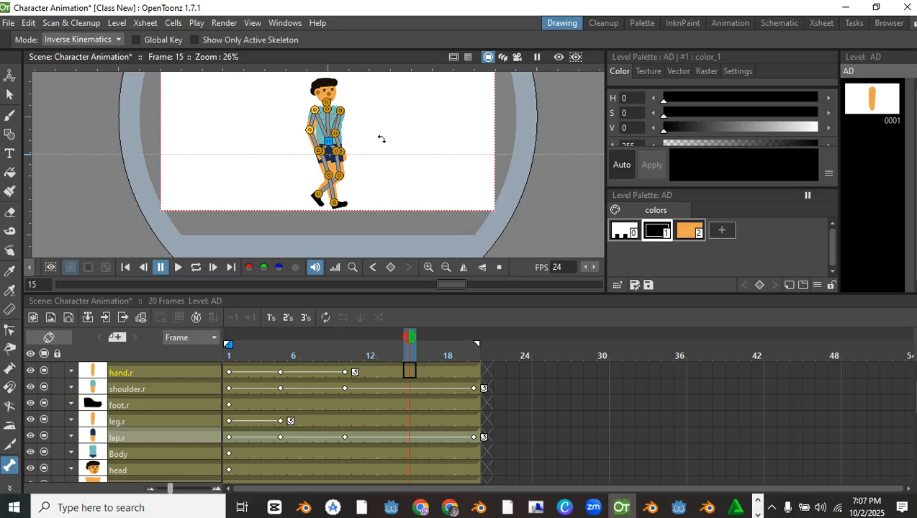
scroll(381, 138, "up", 1)
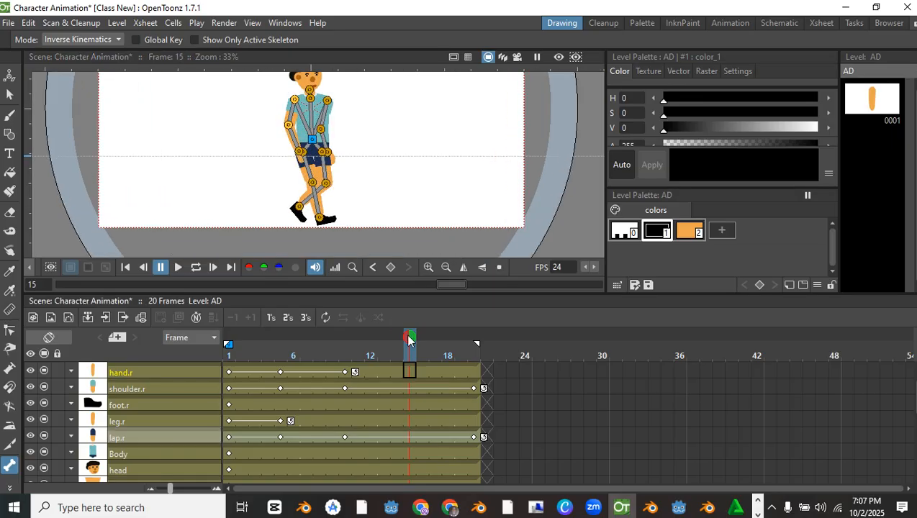
left_click_drag(408, 339, 345, 351)
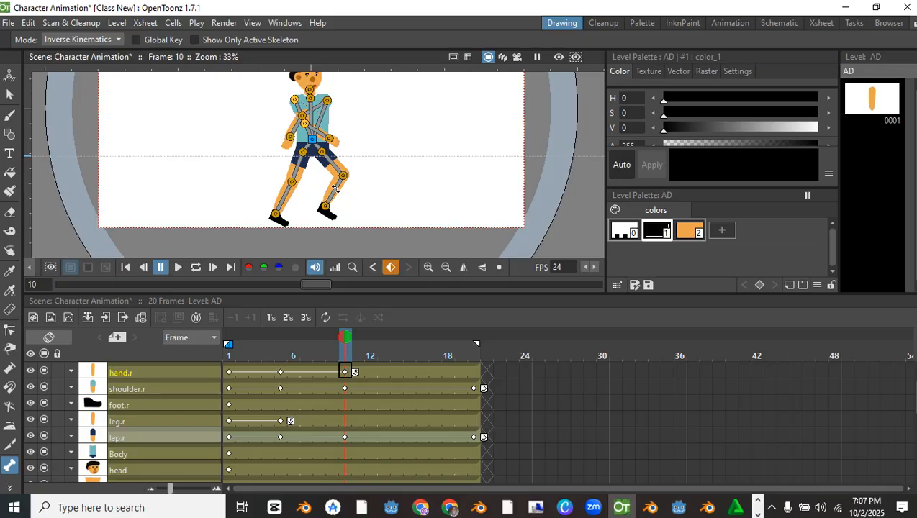
left_click_drag(335, 189, 347, 190)
left_click_drag(345, 340, 368, 357)
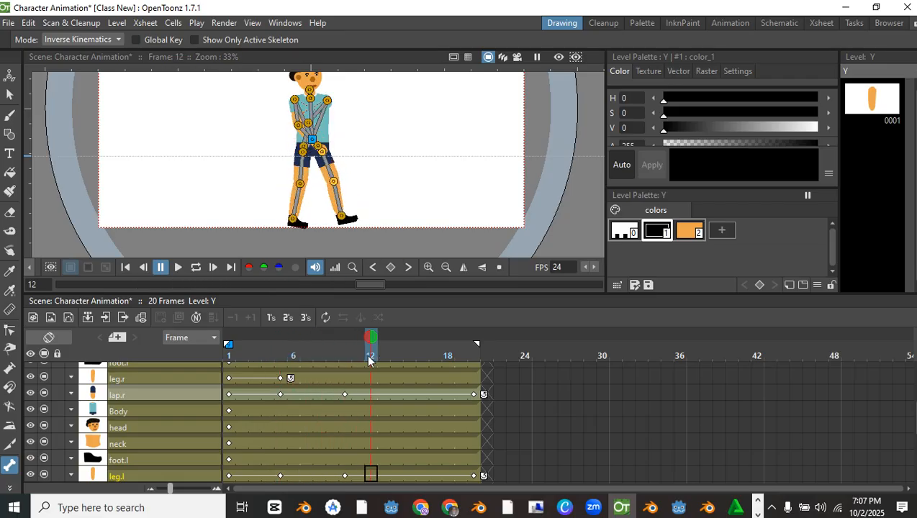
key("ctrl+z")
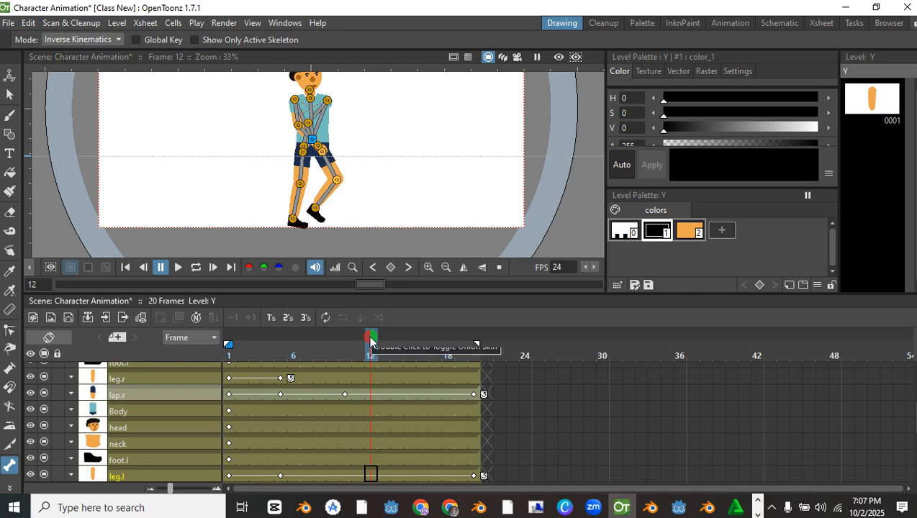
On frame 10, rotate leg.l forward to straighten the left leg in front of the body.
left_click_drag(370, 341, 411, 353)
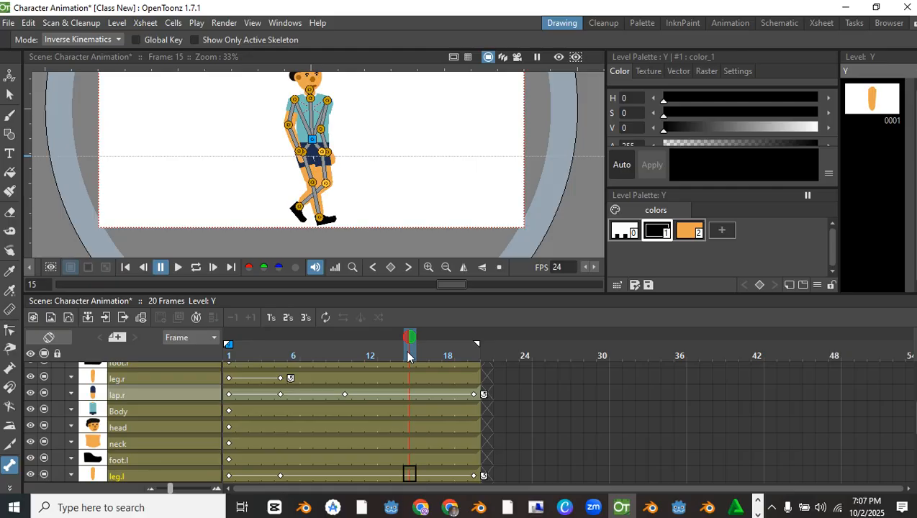
left_click_drag(407, 353, 349, 357)
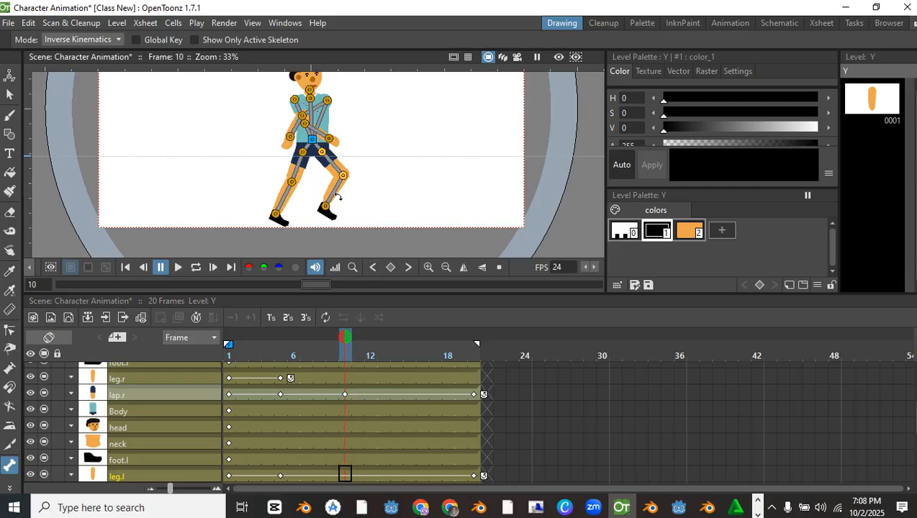
left_click_drag(338, 196, 356, 207)
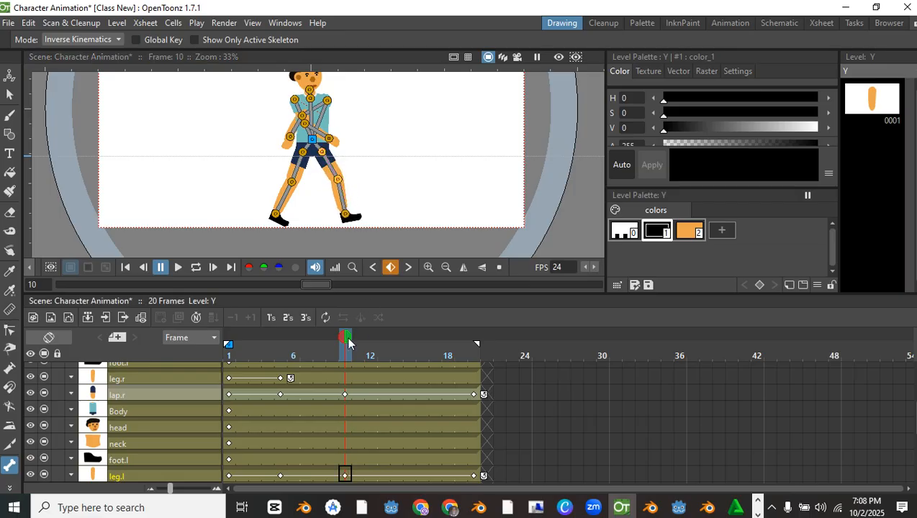
On frame 15, bend the right leg back at the knee and straighten the left leg vertically beneath the body.
left_click_drag(347, 336, 417, 340)
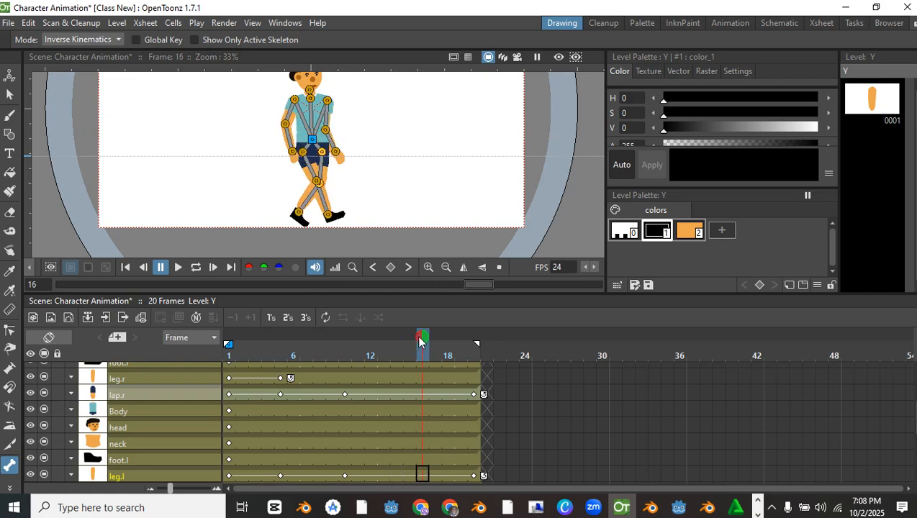
left_click_drag(419, 342, 359, 349)
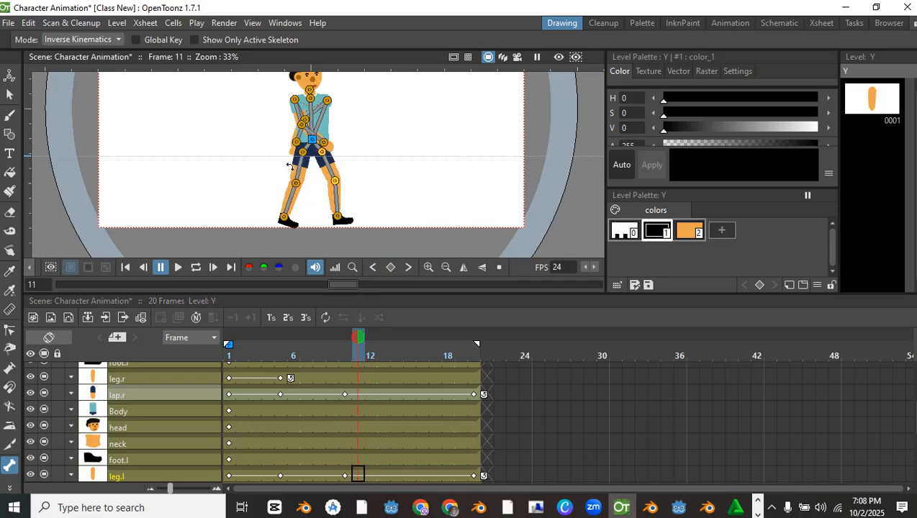
left_click_drag(359, 336, 414, 350)
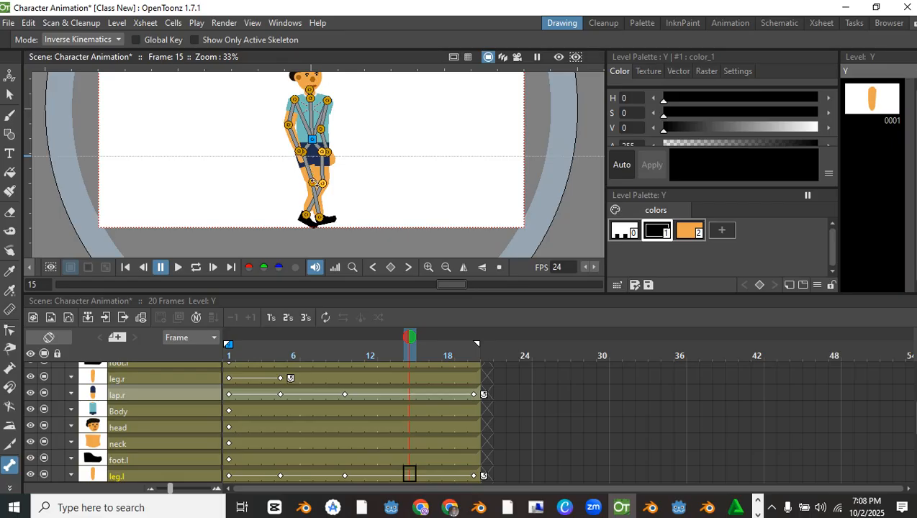
left_click_drag(315, 197, 303, 193)
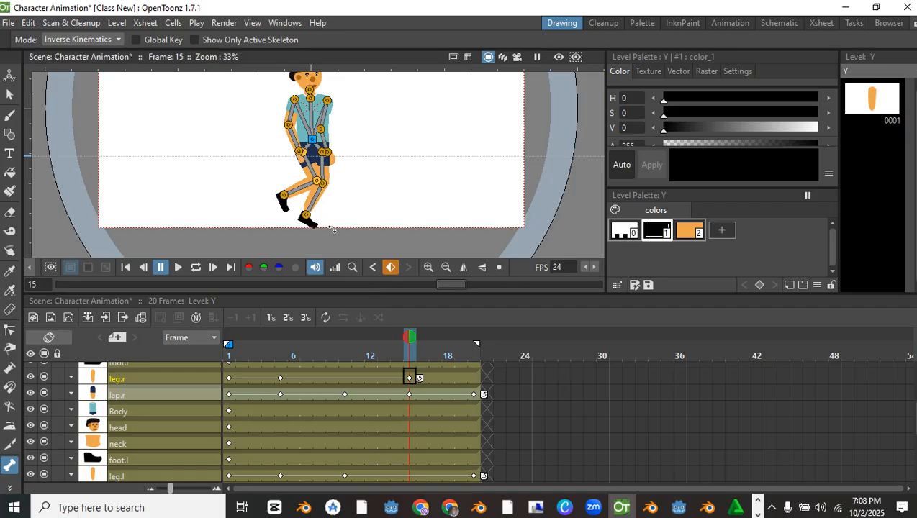
left_click_drag(316, 194, 322, 200)
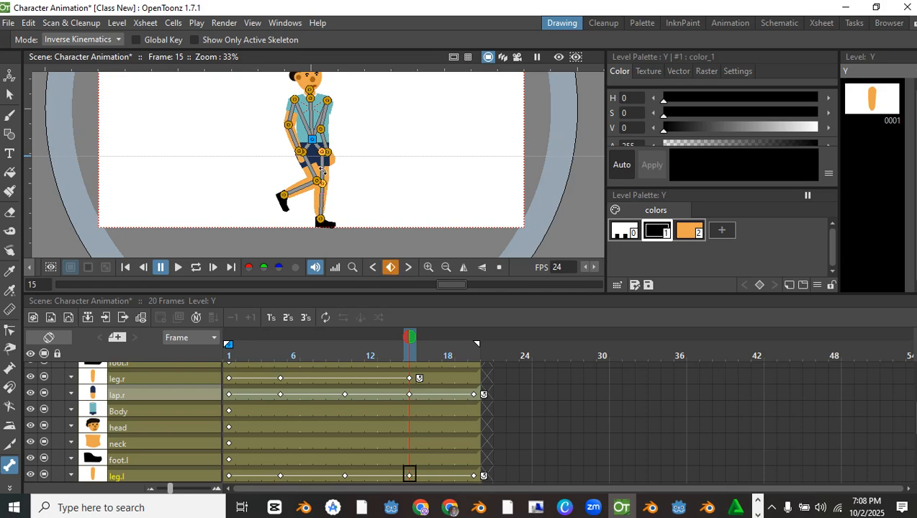
Slightly adjust lap.l on frame 15, and rotate leg.r forward on frame 20 to straighten the front leg.
left_click_drag(321, 168, 325, 167)
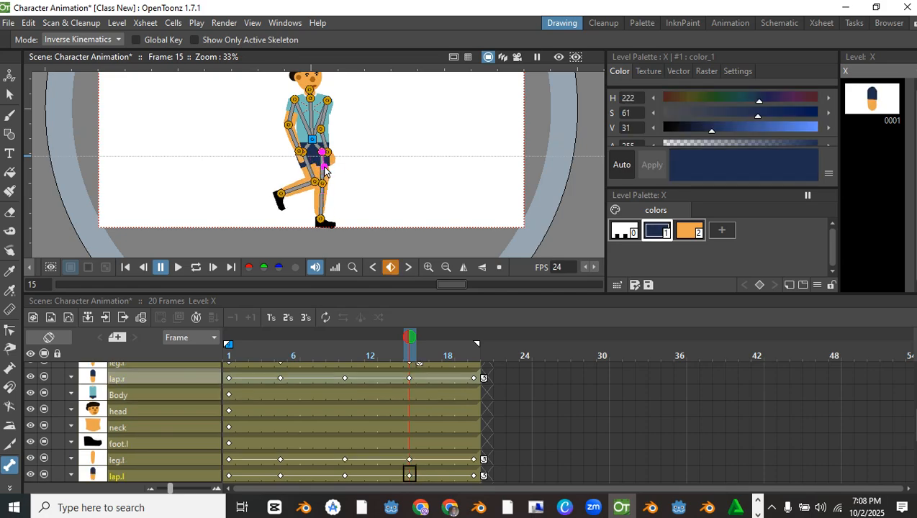
left_click_drag(410, 338, 475, 345)
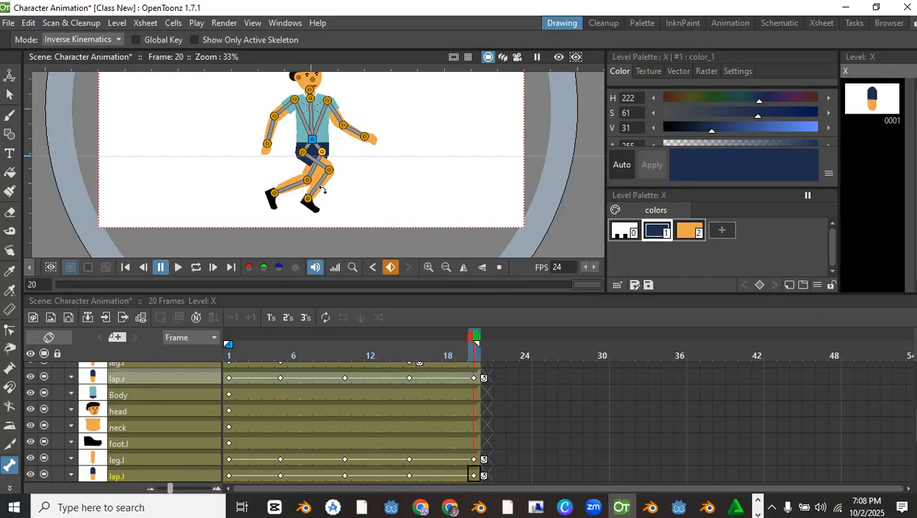
left_click_drag(322, 190, 344, 196)
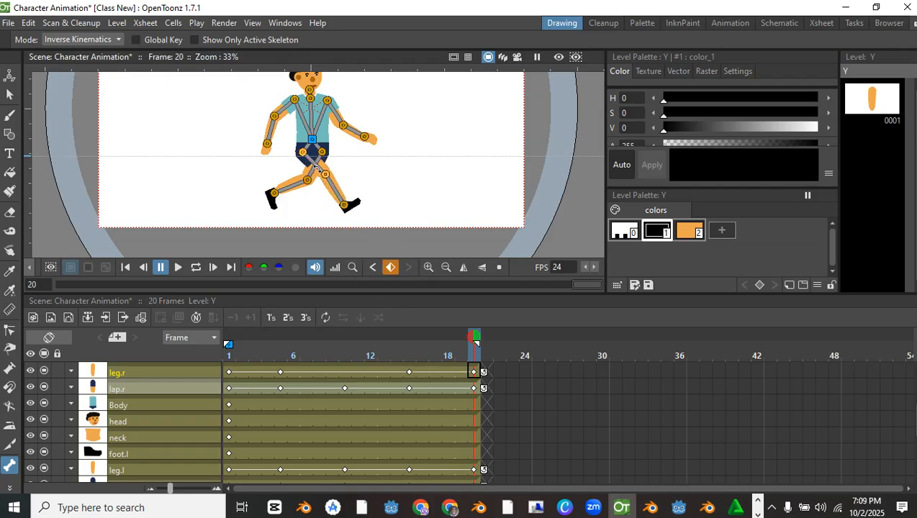
scroll(316, 168, "up", 2)
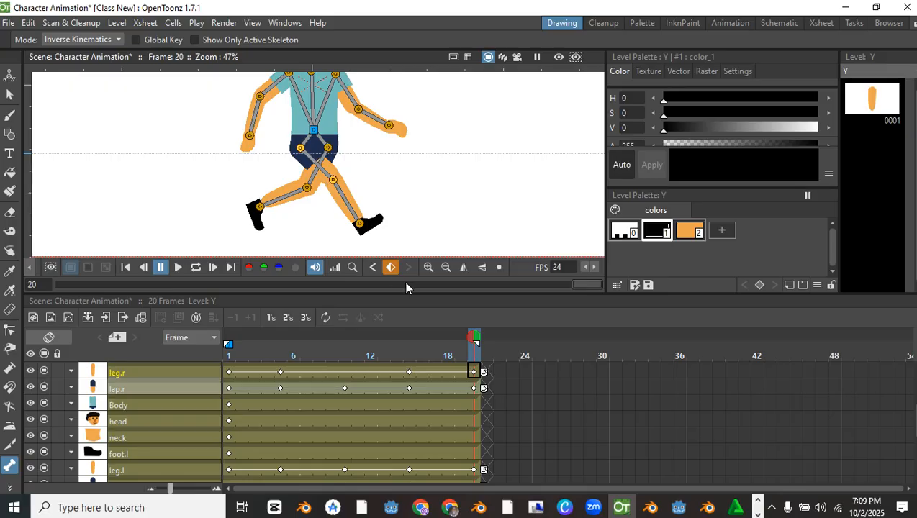
left_click(317, 172)
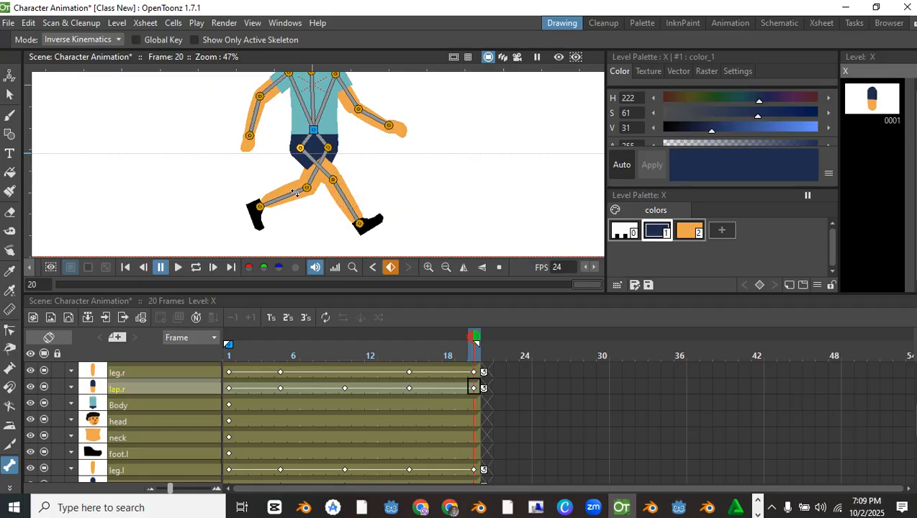
left_click(293, 192)
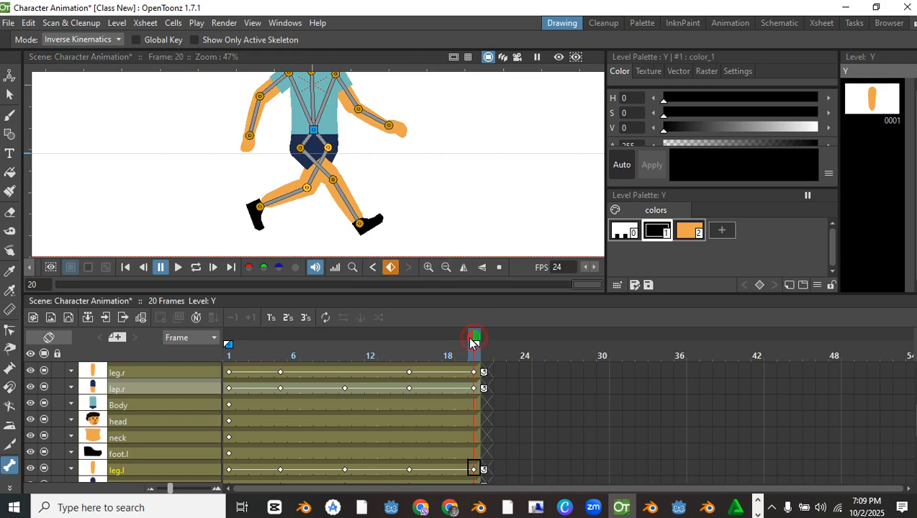
On frame 15, rotate hand.r slightly to refine the hanging arm, and compare the pose with frame 20.
mouse_move(474, 342)
left_mouse_down()
mouse_move(231, 351)
mouse_move(323, 354)
mouse_move(403, 369)
left_mouse_up()
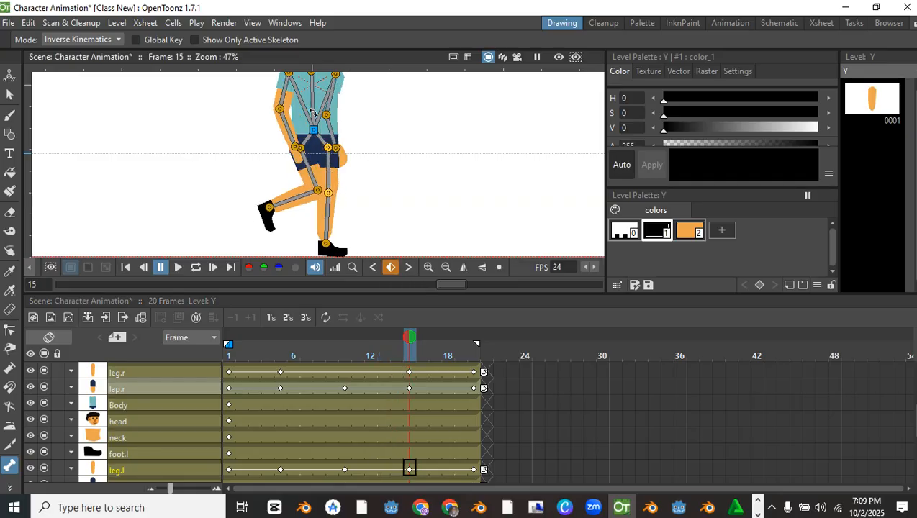
left_click_drag(313, 113, 304, 160)
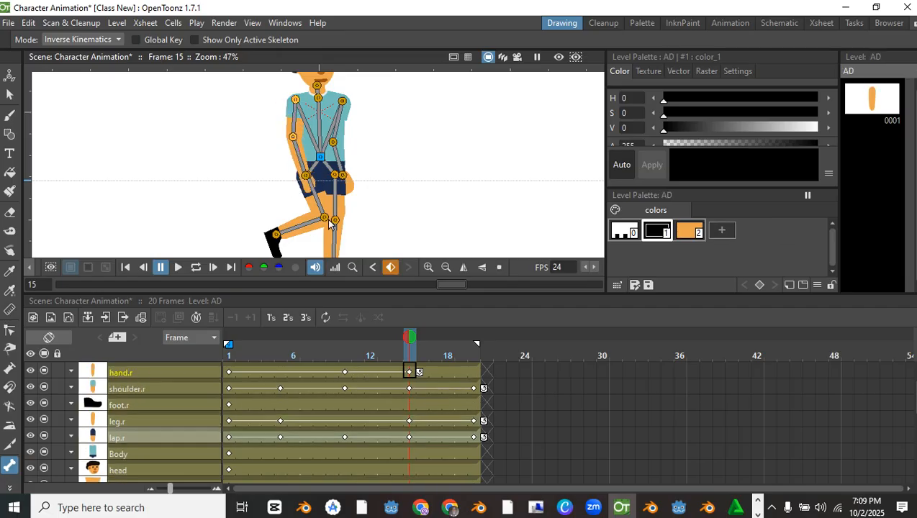
left_click_drag(409, 341, 468, 348)
scroll(371, 185, "down", 2)
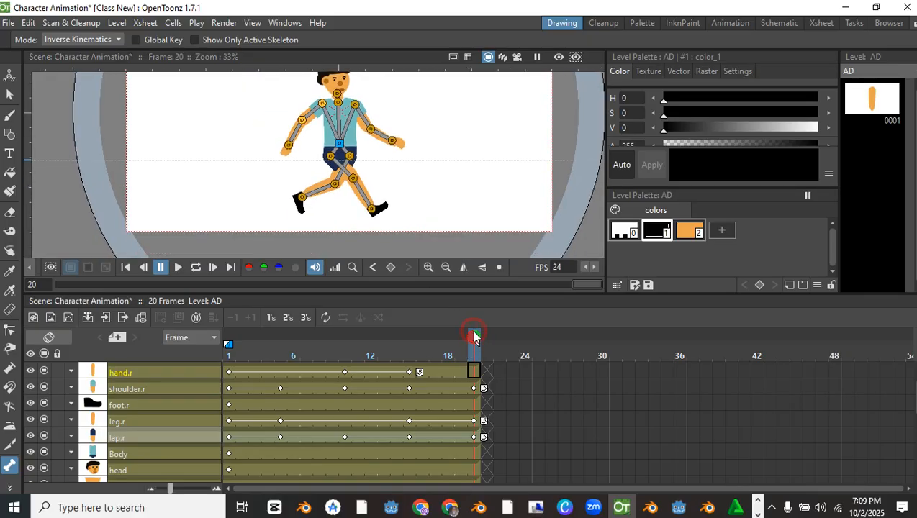
On frame 1, swing the right leg forward with lap.r and leg.r, and lift leg.l behind the body to widen the stride.
left_click_drag(473, 335, 285, 387)
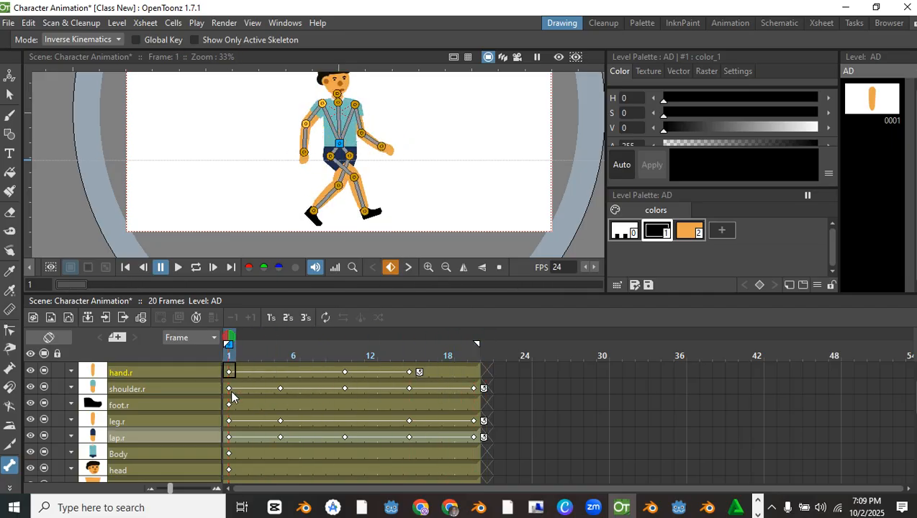
left_click(345, 165)
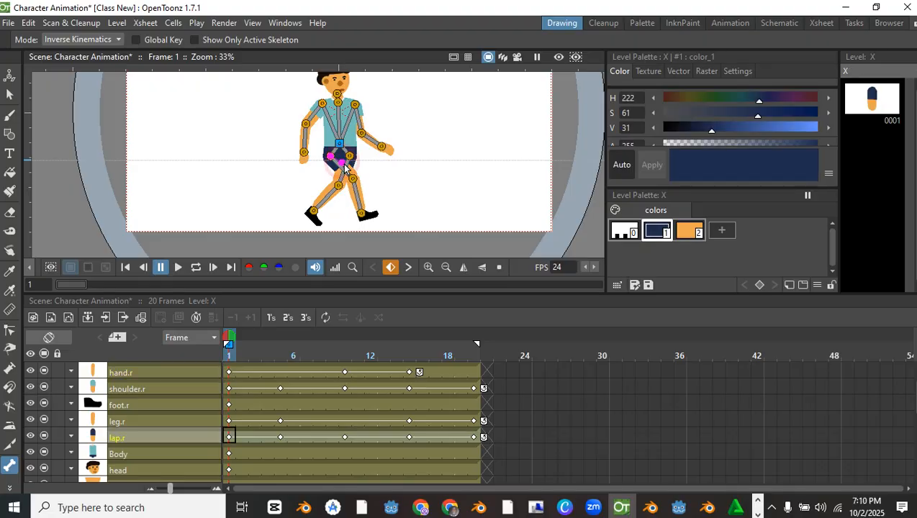
mouse_move(354, 190)
left_mouse_down()
mouse_move(367, 201)
mouse_move(357, 199)
left_mouse_up()
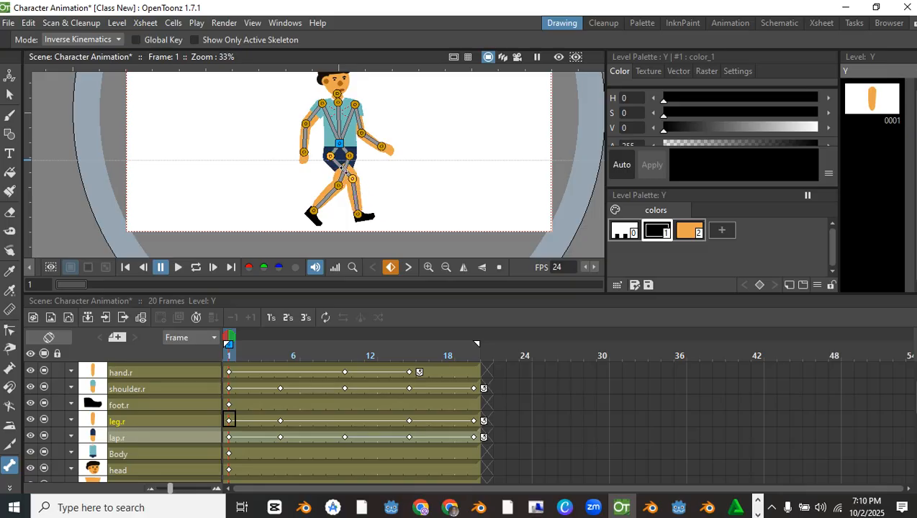
mouse_move(343, 167)
left_mouse_down()
mouse_move(348, 182)
mouse_move(337, 180)
mouse_move(344, 175)
left_mouse_up()
scroll(338, 180, "up", 2)
scroll(343, 175, "down", 2)
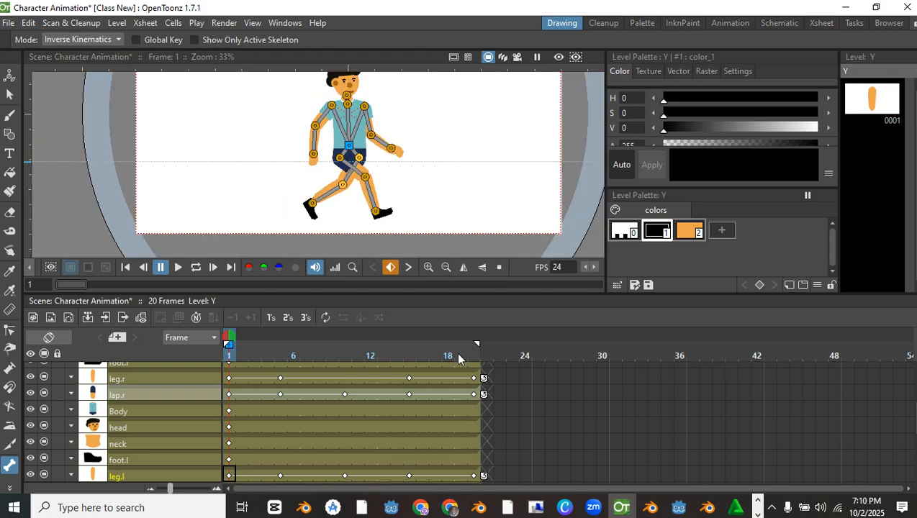
Compare the stride on frame 20 and play the walk cycle in a loop to review the leg motion.
left_click_drag(229, 340, 475, 344)
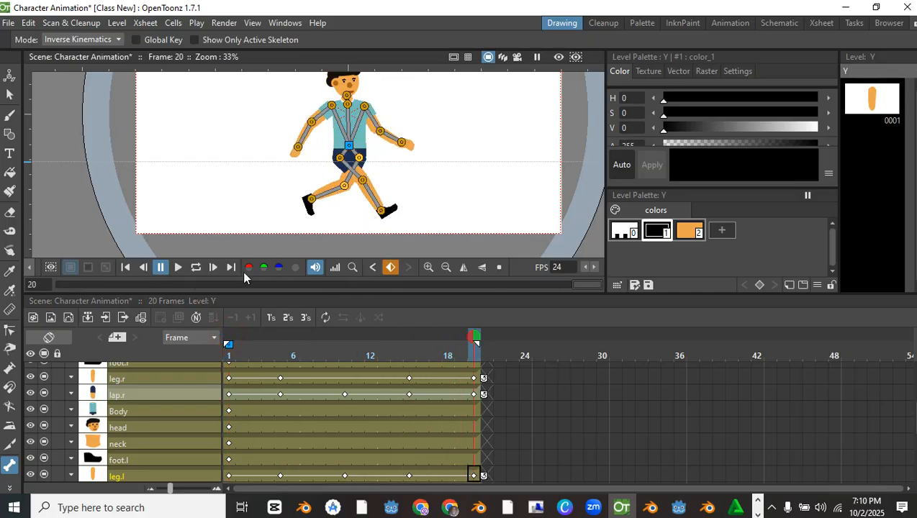
left_click(196, 267)
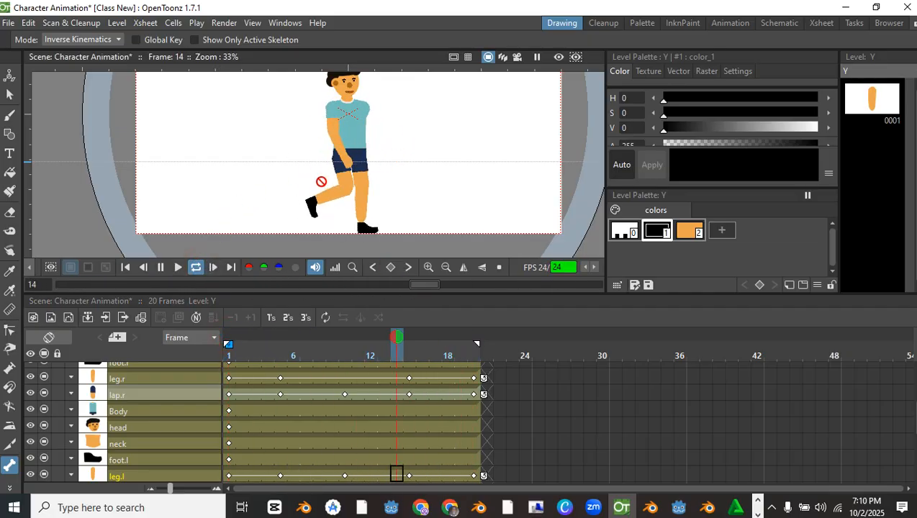
scroll(323, 179, "down", 4)
scroll(389, 154, "up", 2)
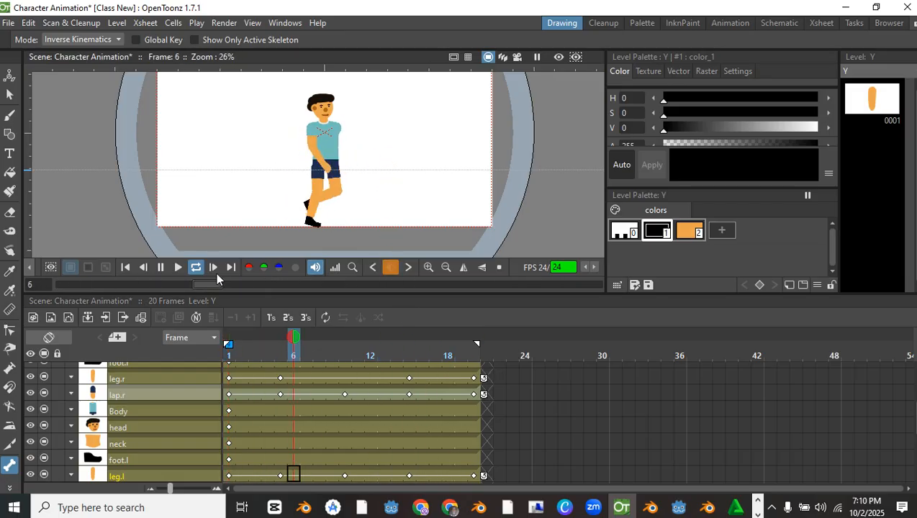
left_click(162, 268)
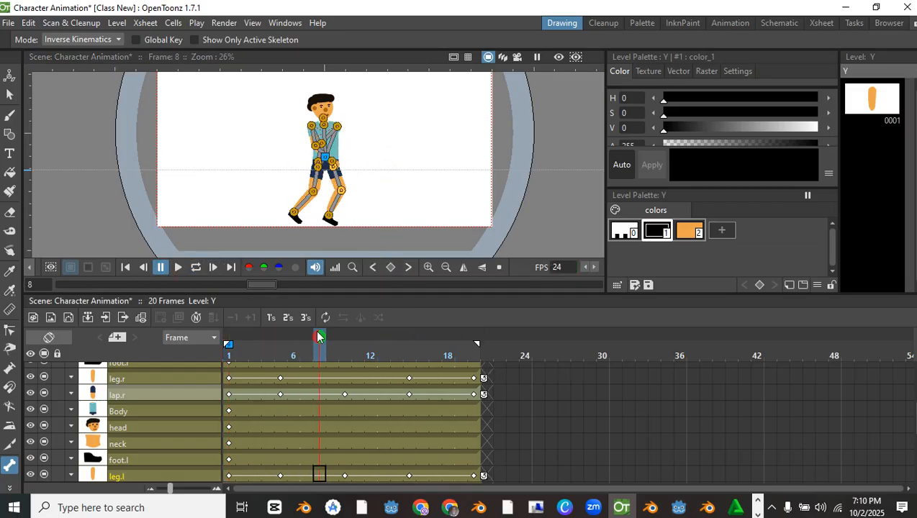
On frame 1, rotate the head and neck bones slightly so the character's face tilts upward.
left_click_drag(316, 336, 229, 336)
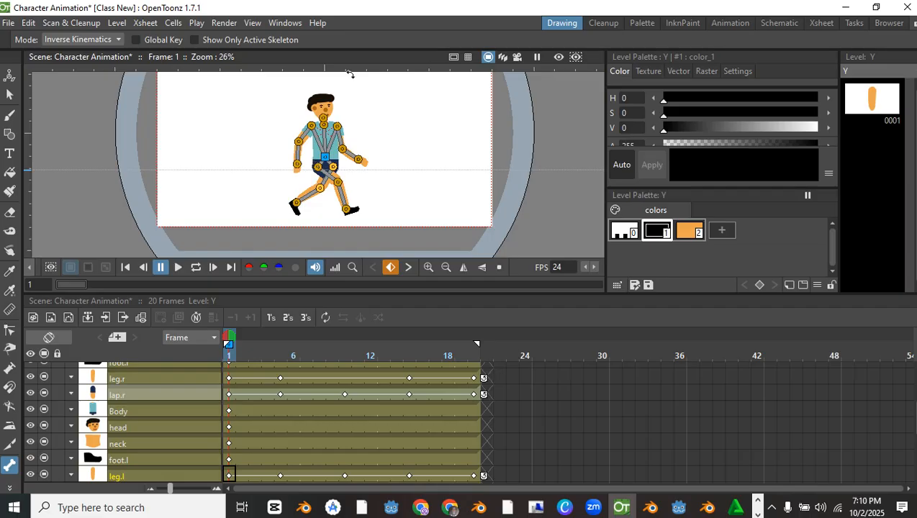
scroll(351, 115, "up", 4)
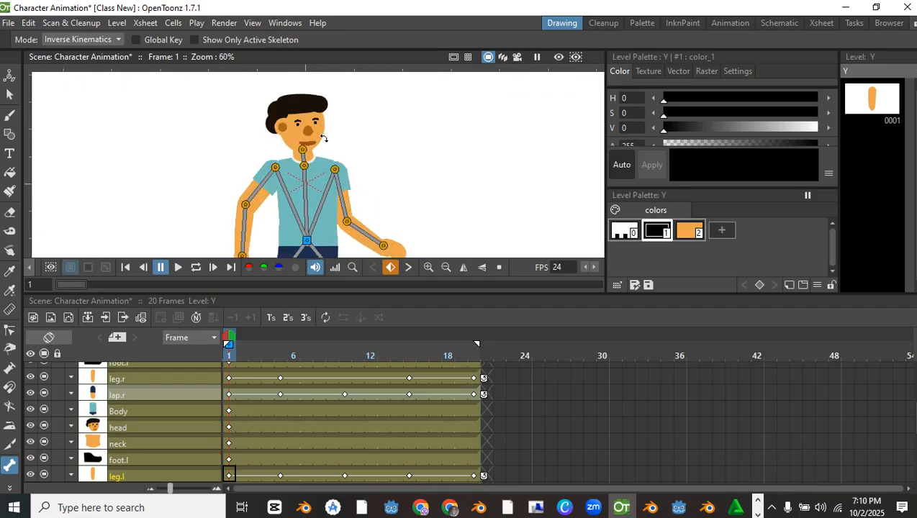
scroll(324, 139, "up", 2)
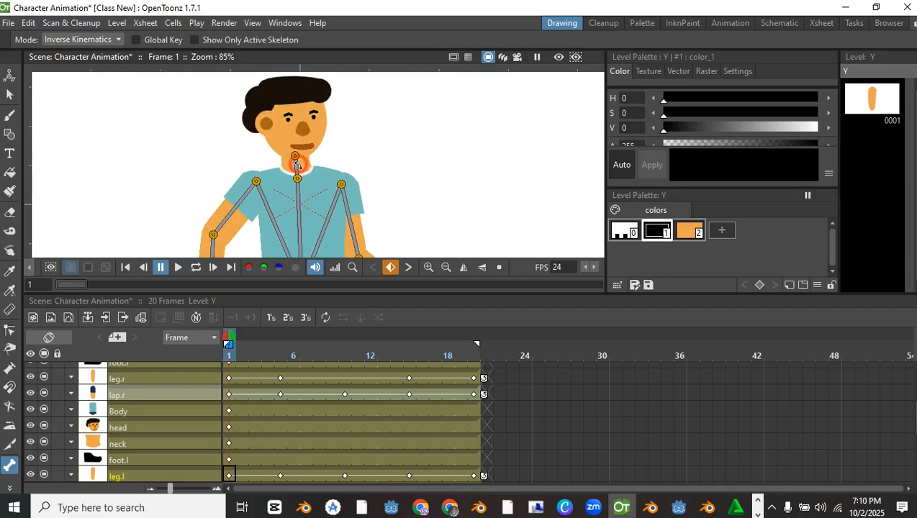
left_click(297, 165)
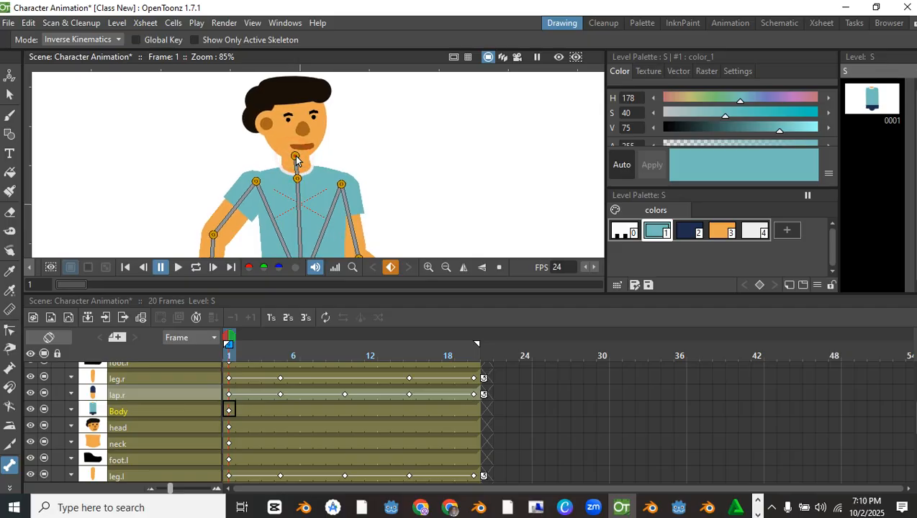
scroll(295, 160, "up", 5)
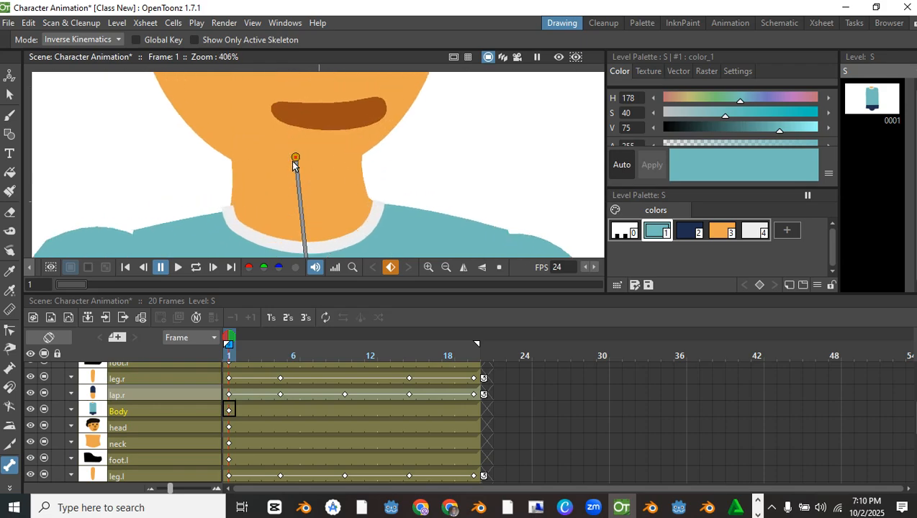
left_click_drag(298, 172, 308, 170)
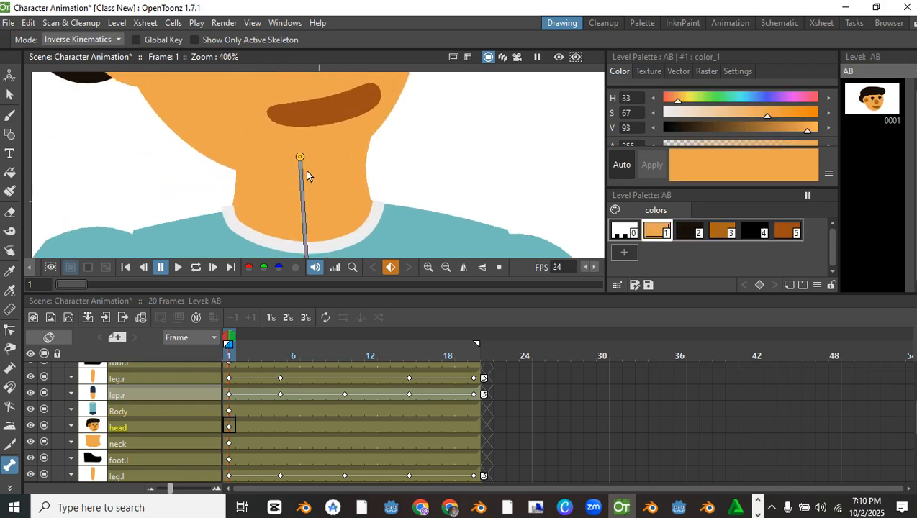
scroll(308, 176, "down", 5)
scroll(343, 169, "up", 1)
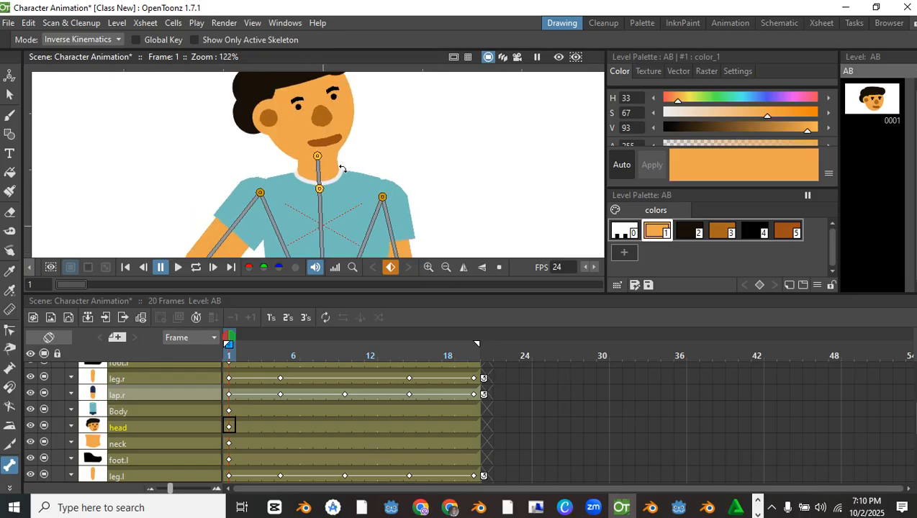
scroll(343, 171, "down", 2)
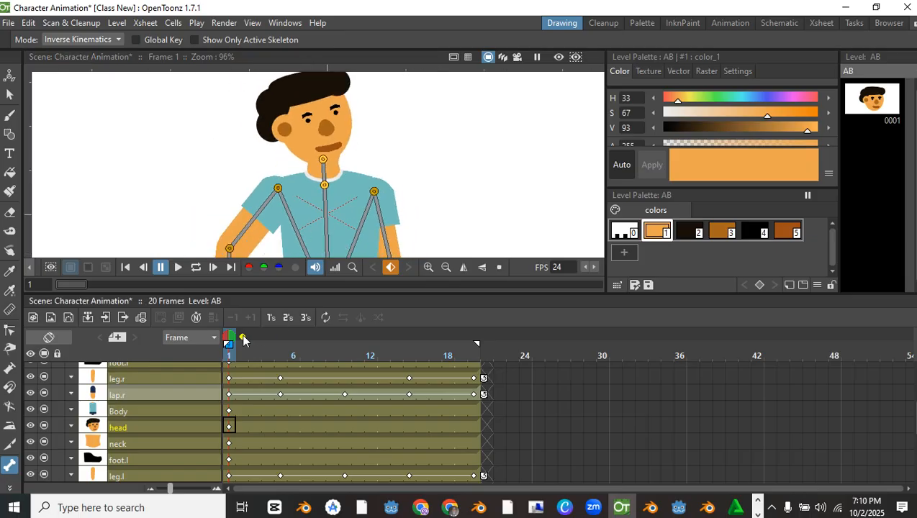
Key the head and neck tilted downward on frame 10 and tilted back up on frame 20.
left_click_drag(227, 340, 345, 351)
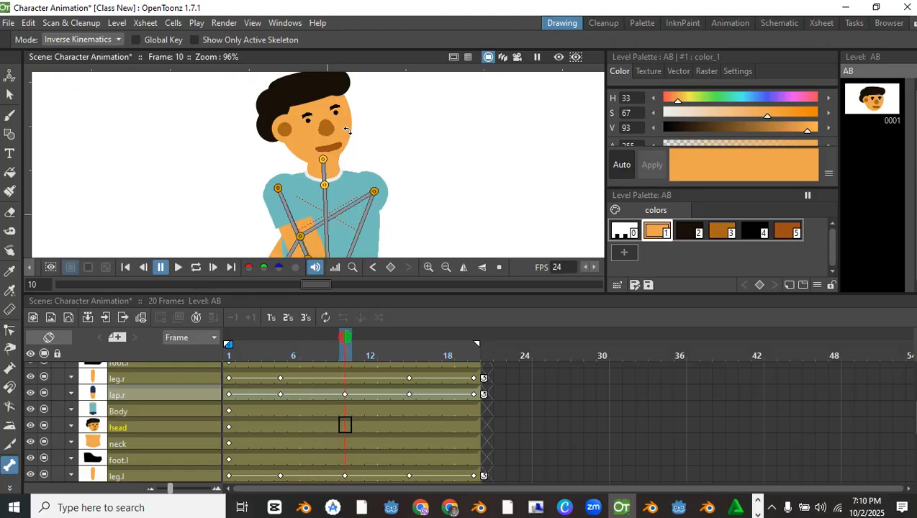
left_click_drag(347, 130, 356, 146)
left_click_drag(348, 345, 473, 346)
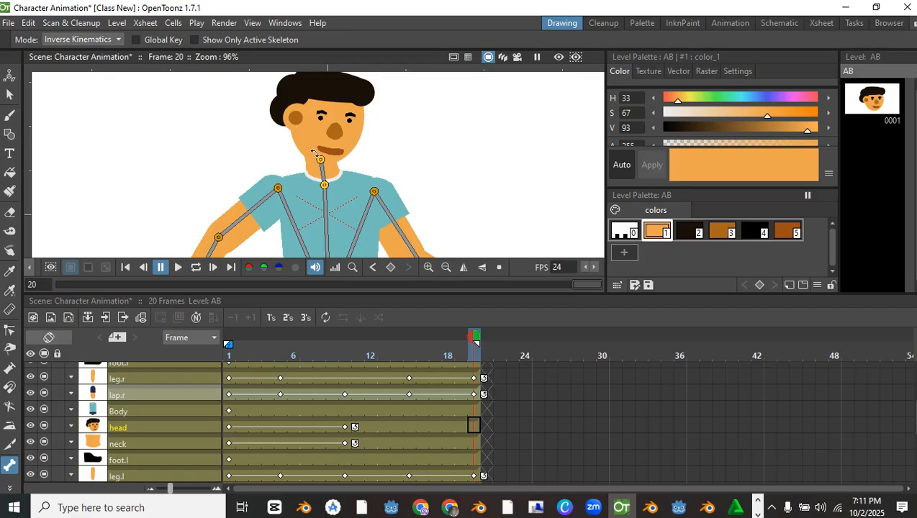
left_click_drag(338, 150, 342, 142)
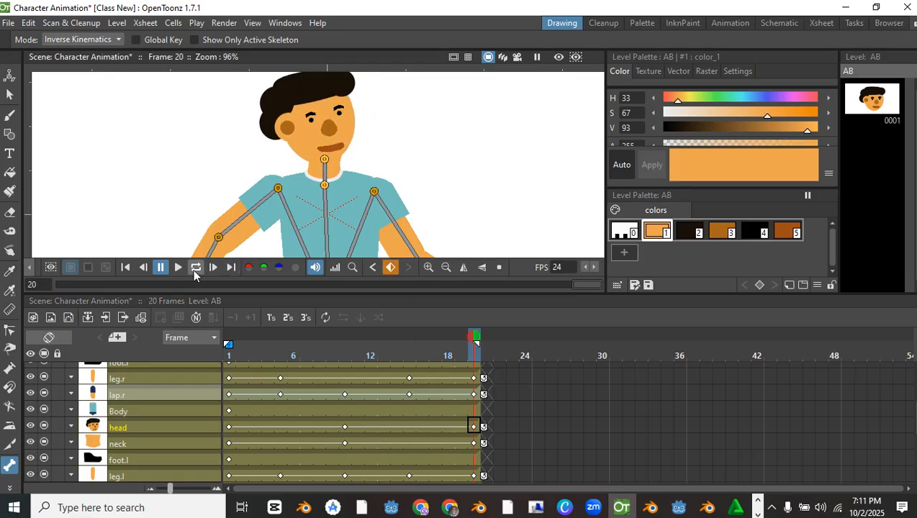
Play the walk cycle in a loop to review the head bob with the full body motion, and stop playback.
left_click(180, 268)
scroll(319, 193, "down", 5)
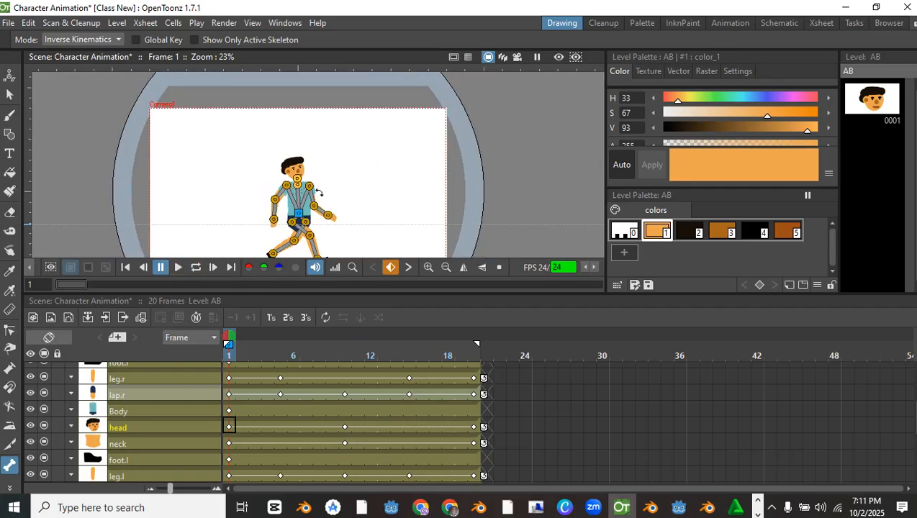
left_click(195, 267)
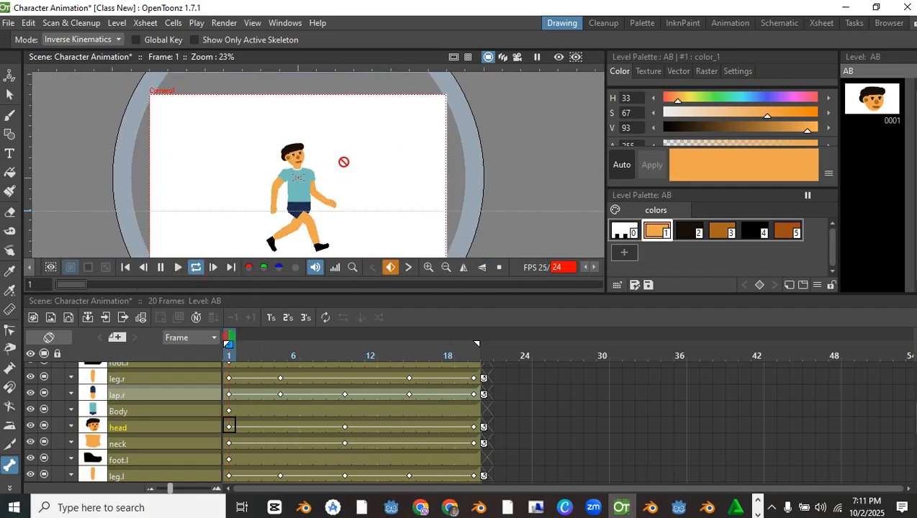
scroll(343, 160, "up", 1)
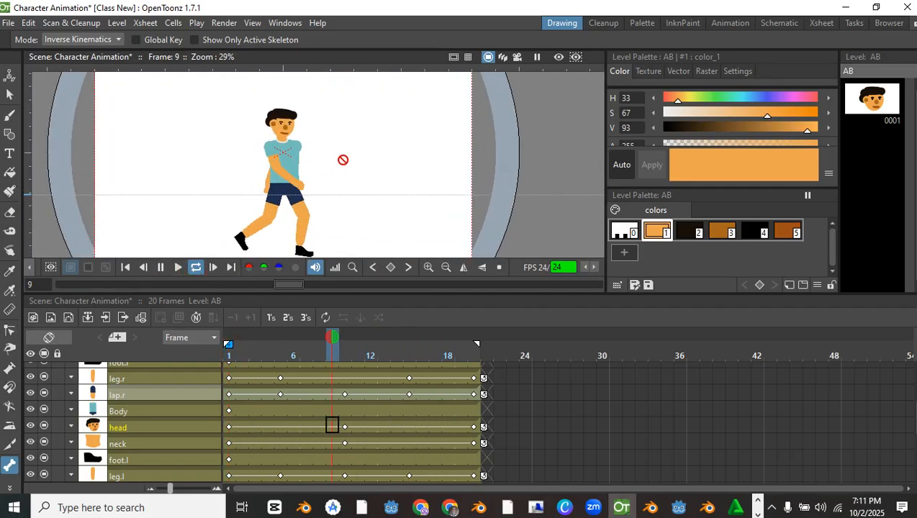
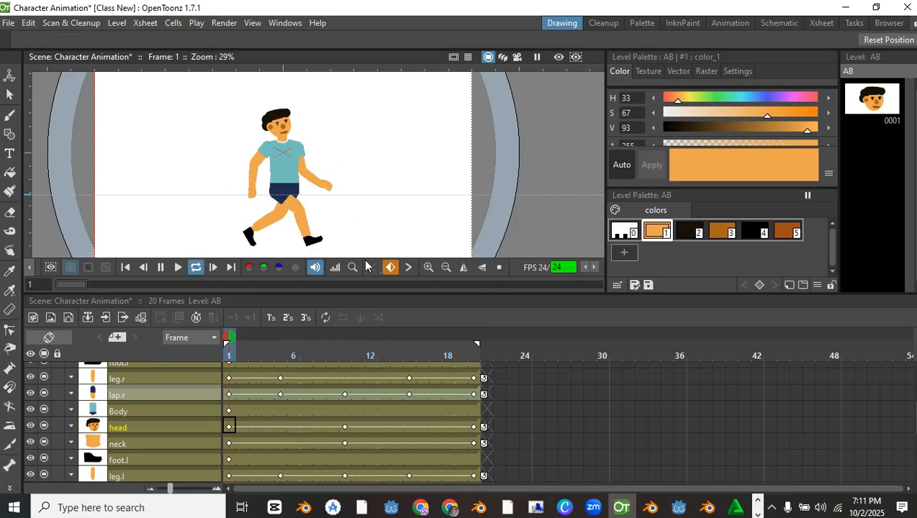
scroll(341, 225, "down", 2)
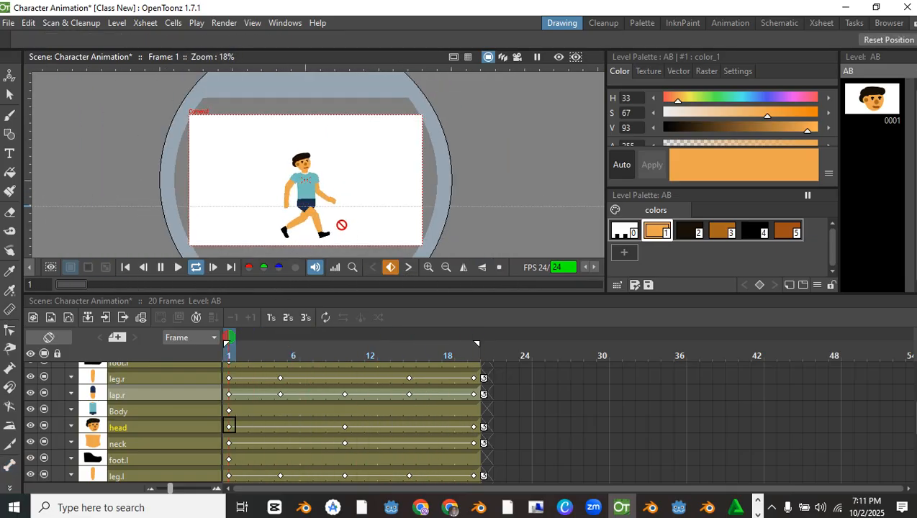
left_click(160, 267)
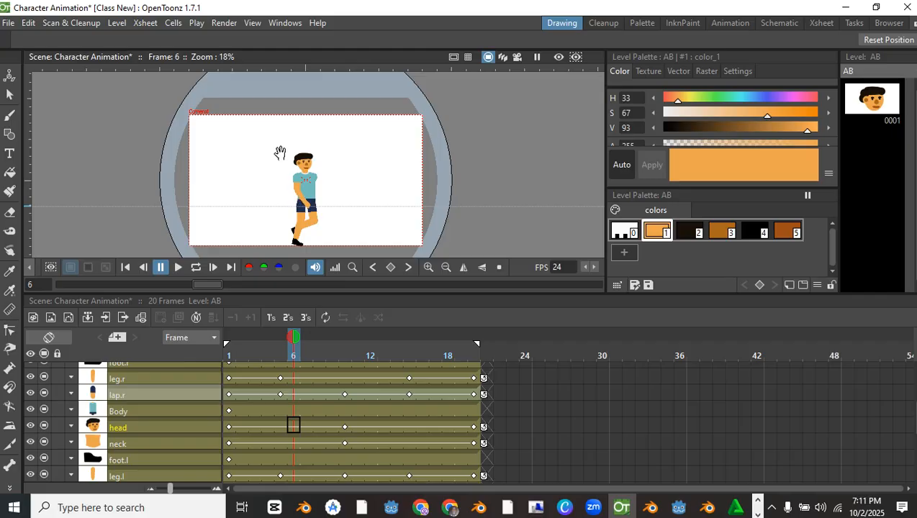
Save the scene together with all its levels.
left_click(8, 22)
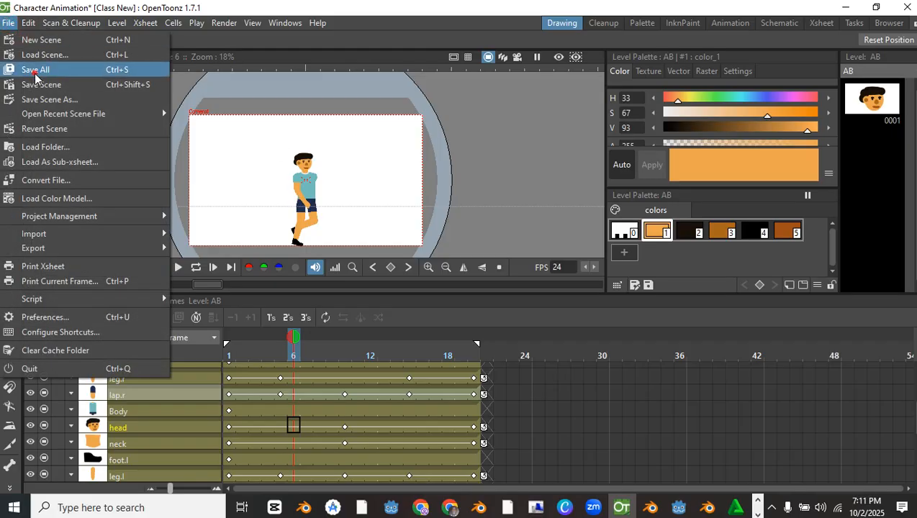
left_click(36, 71)
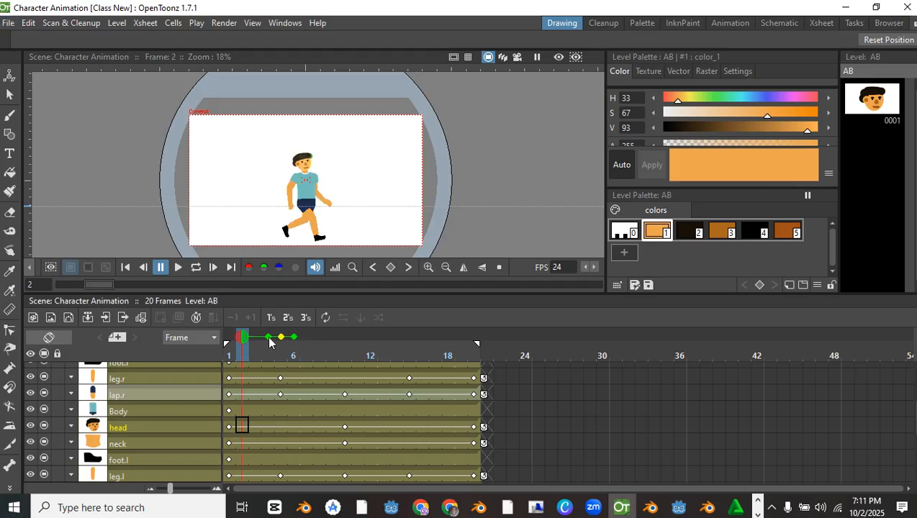
On frame 10, swing the front thigh (lap.l) slightly forward with the Skeleton tool to lengthen the stride.
mouse_move(288, 340)
left_mouse_down()
mouse_move(221, 340)
mouse_move(343, 350)
left_mouse_up()
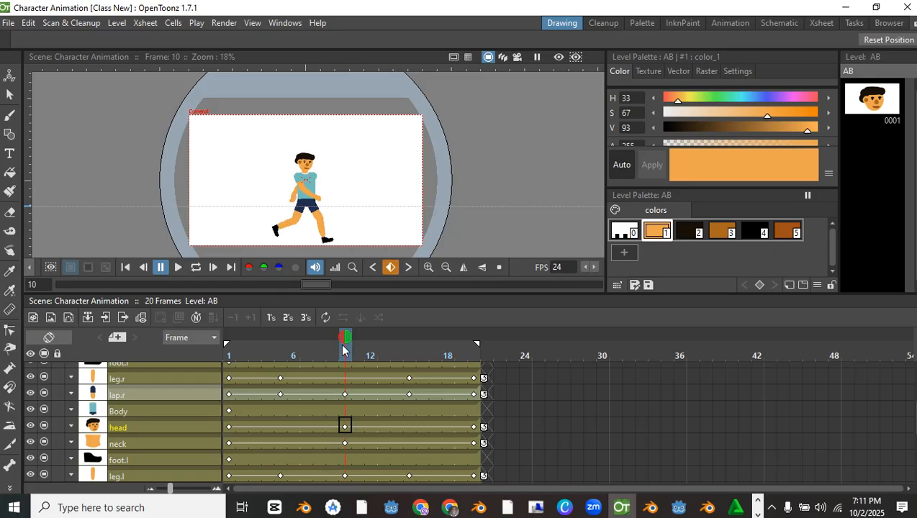
scroll(316, 208, "up", 2)
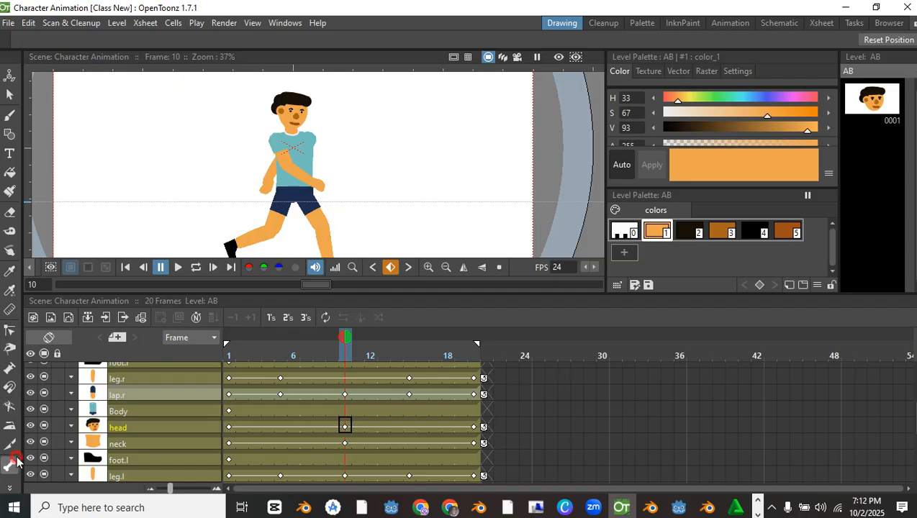
scroll(292, 196, "down", 1)
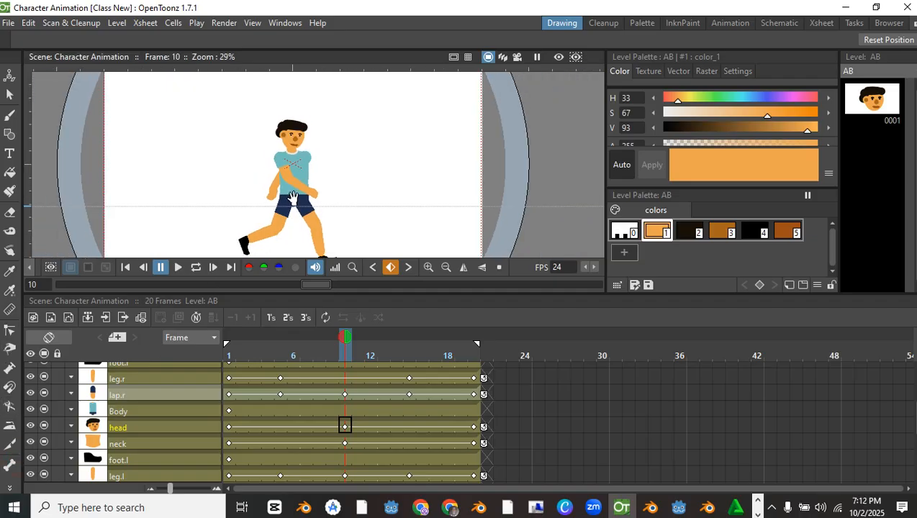
left_click(9, 465)
left_click_drag(309, 188, 322, 186)
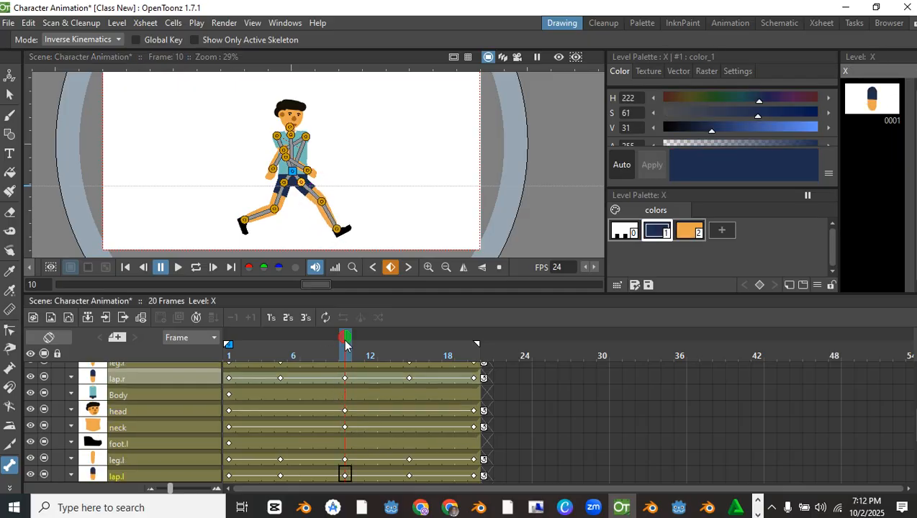
Play the walk cycle in a loop from frame 1 to check the adjusted stride, and stop playback.
left_click_drag(345, 344, 218, 348)
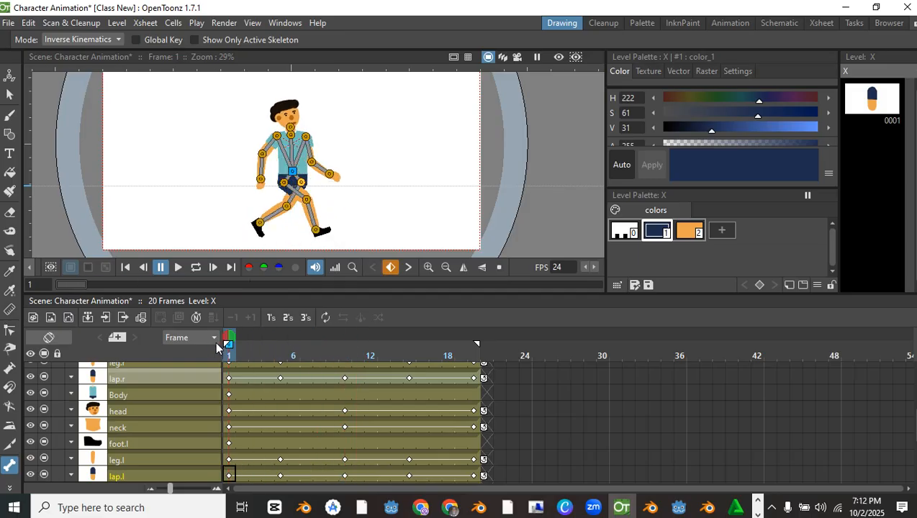
left_click(196, 267)
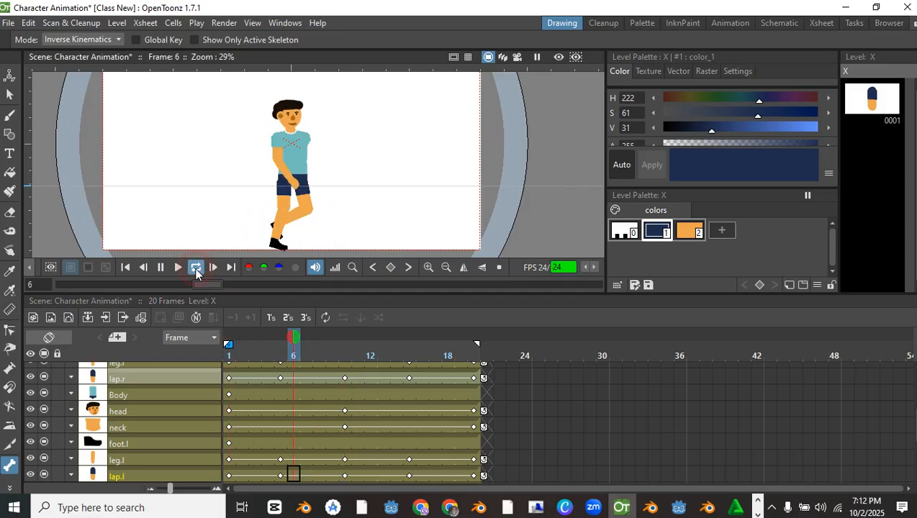
left_click(161, 267)
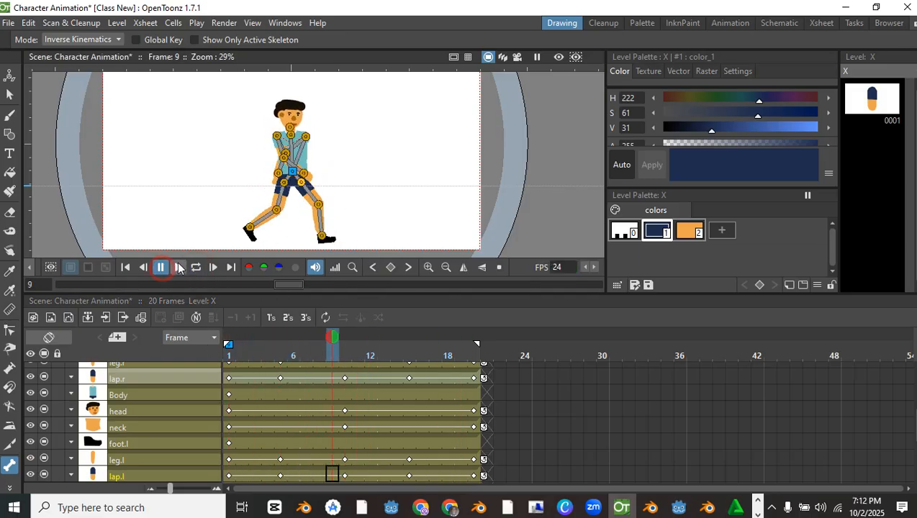
Save the walk cycle changes and start a new empty scene.
key("ctrl+s")
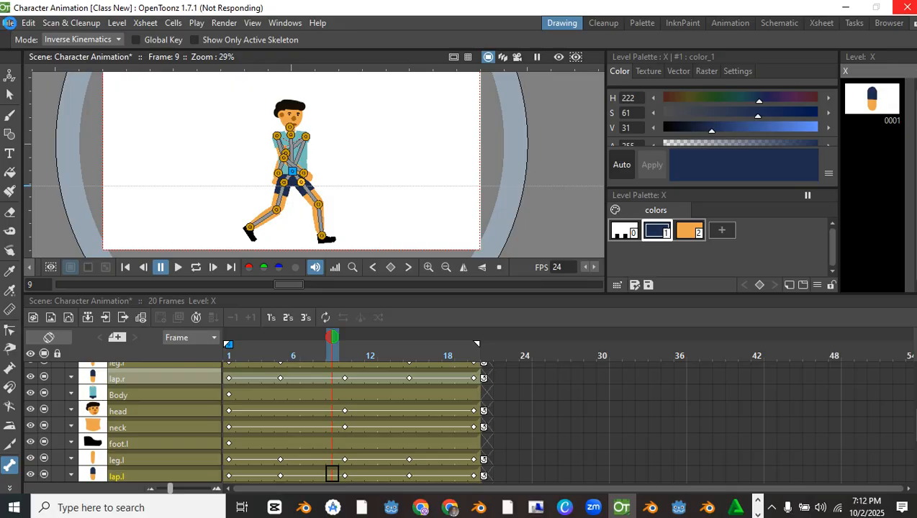
left_click(9, 22)
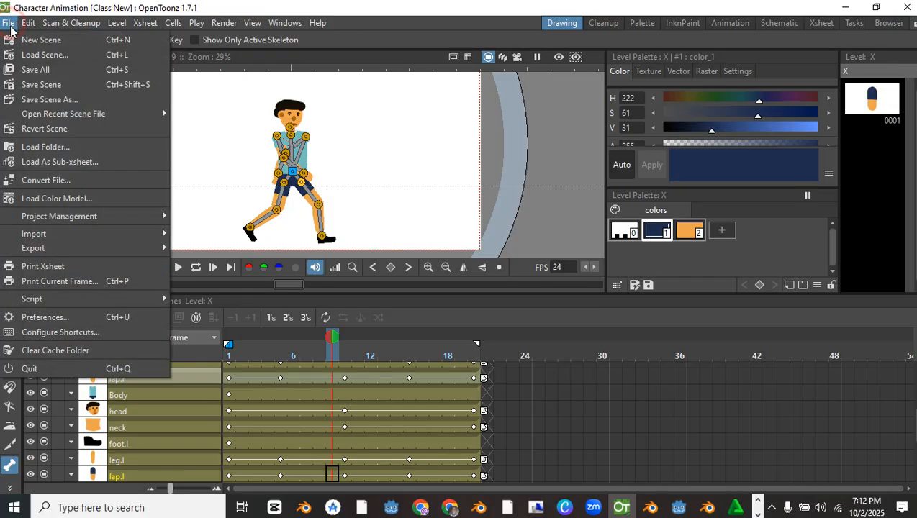
left_click(45, 41)
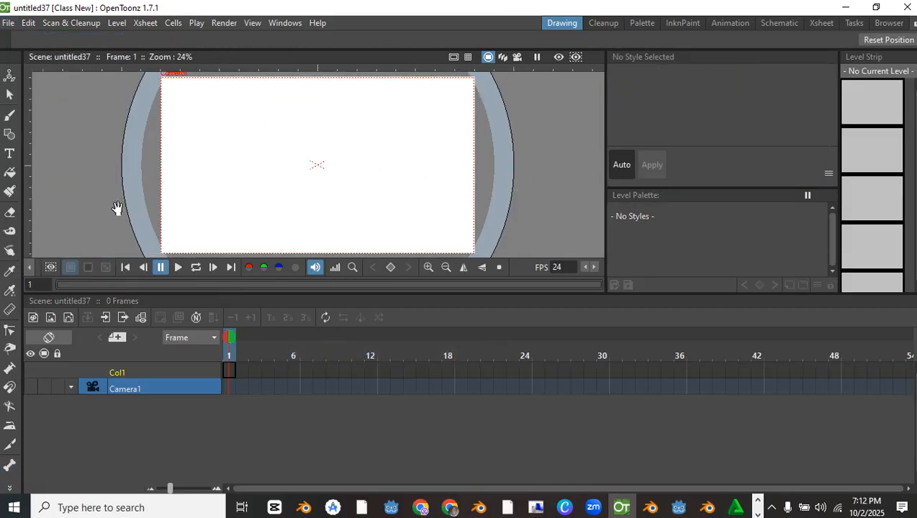
Create a new Toonz Vector level on frame 1 with the default settings.
left_click(69, 318)
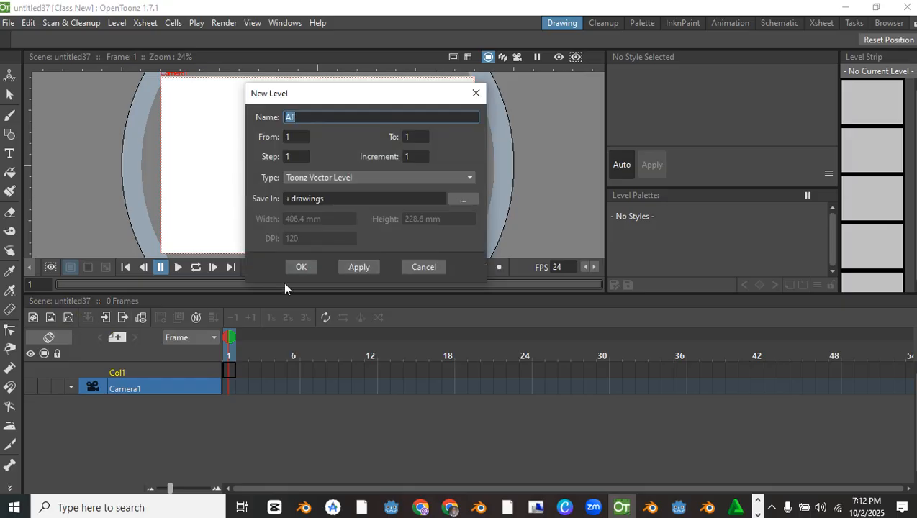
left_click(304, 266)
scroll(221, 155, "down", 2)
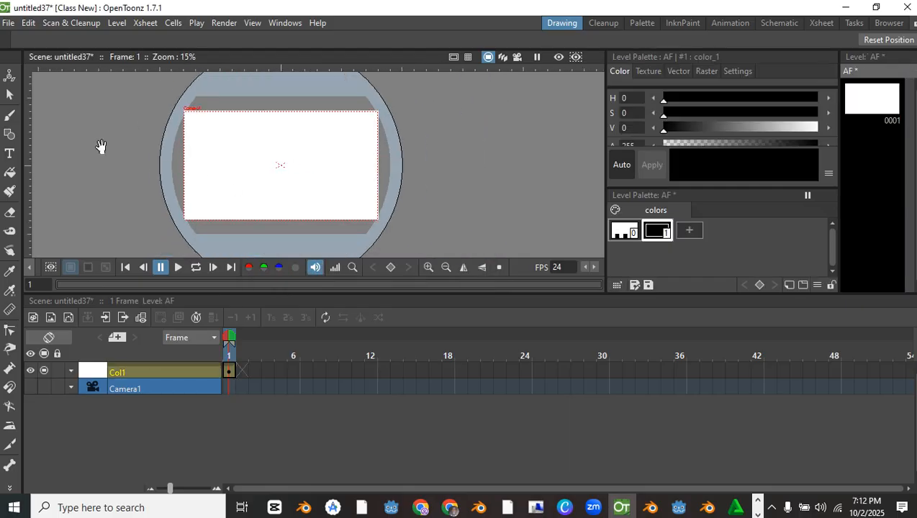
Activate the Geometric tool and set its shape to Rectangle, discarding any trial circle.
left_click(10, 134)
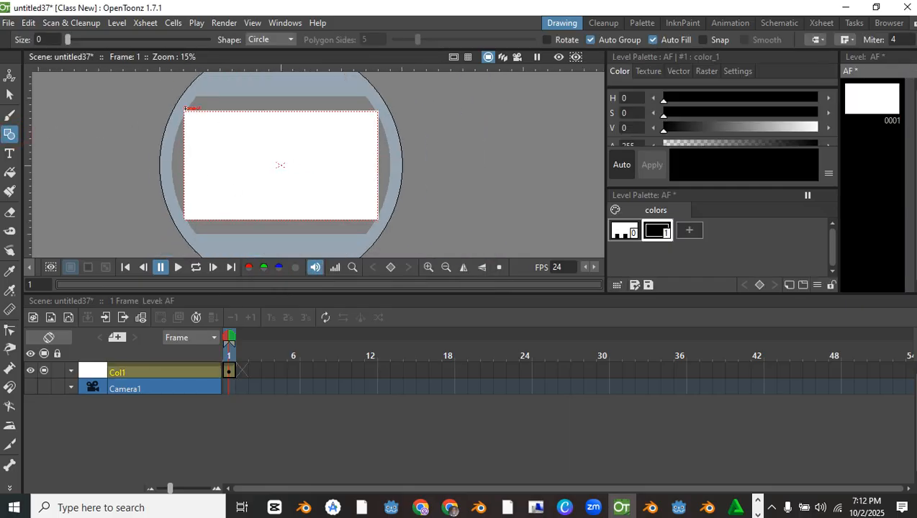
left_click_drag(181, 108, 237, 139)
key("ctrl+z")
scroll(240, 137, "up", 1)
scroll(240, 137, "up", 1)
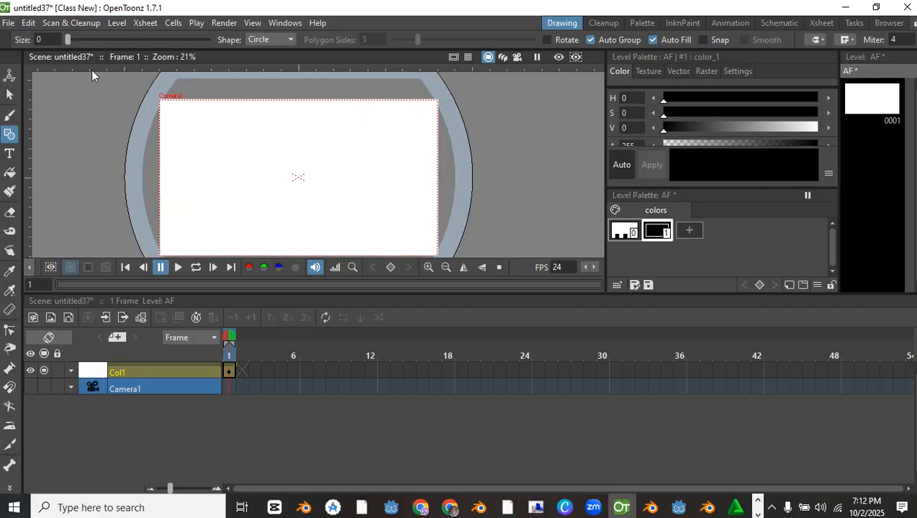
left_click(248, 39)
left_click(264, 51)
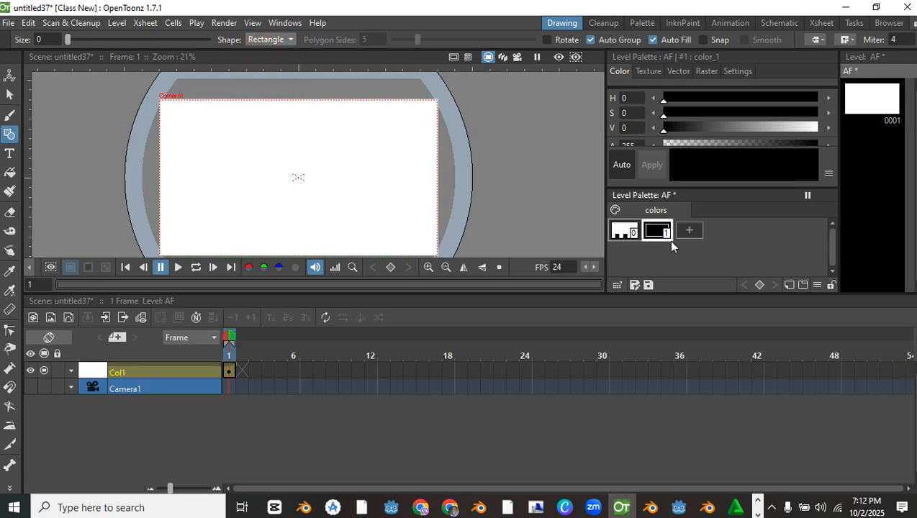
Add a light blue sky color to the level palette with H 184, S 24, V 98.
left_click(689, 231)
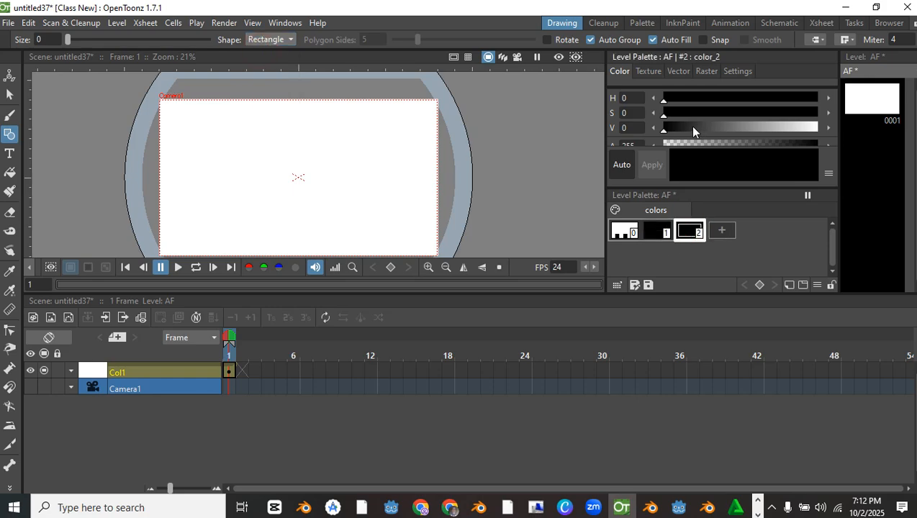
left_click_drag(694, 128, 813, 128)
left_click_drag(724, 113, 717, 111)
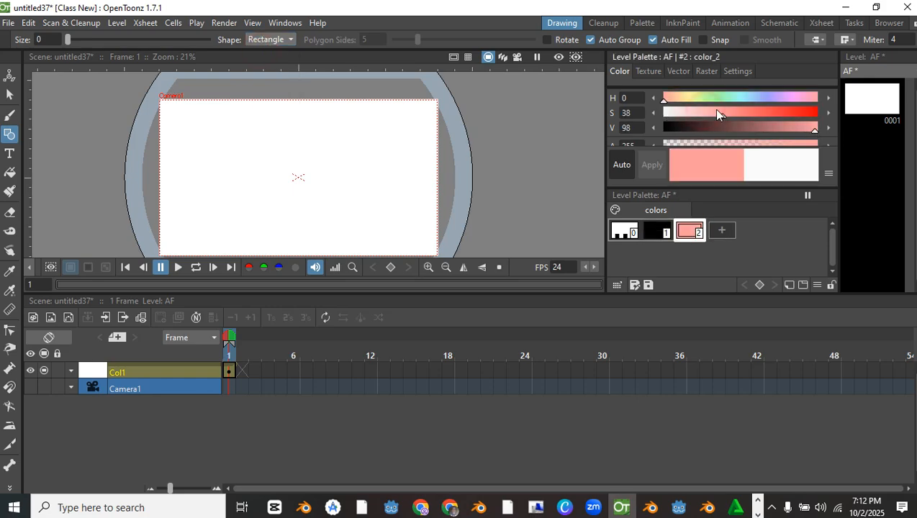
left_click(743, 98)
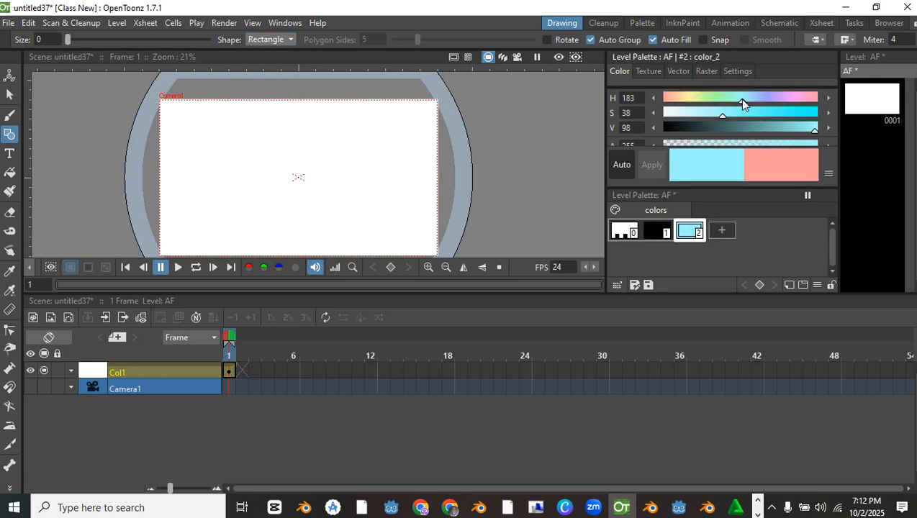
left_click_drag(722, 115, 701, 115)
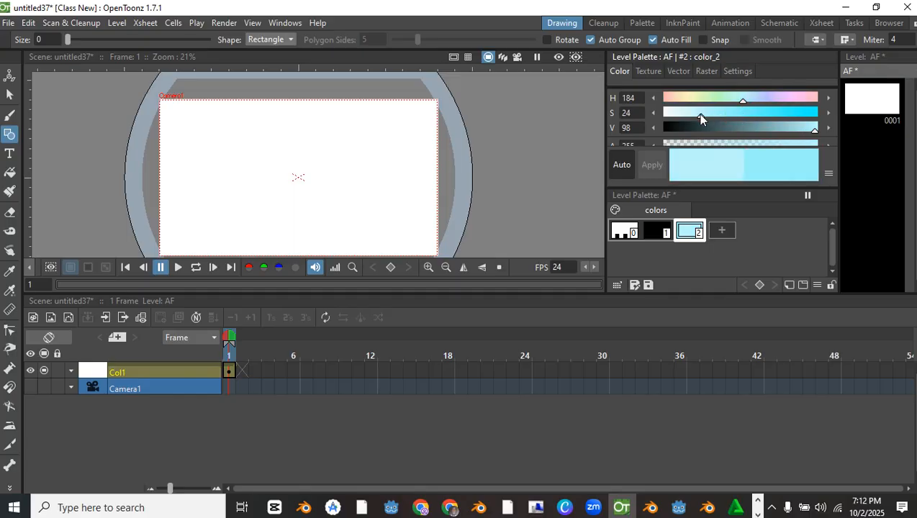
Draw a filled light blue rectangle slightly larger than the camera frame as the sky background.
scroll(361, 137, "down", 2)
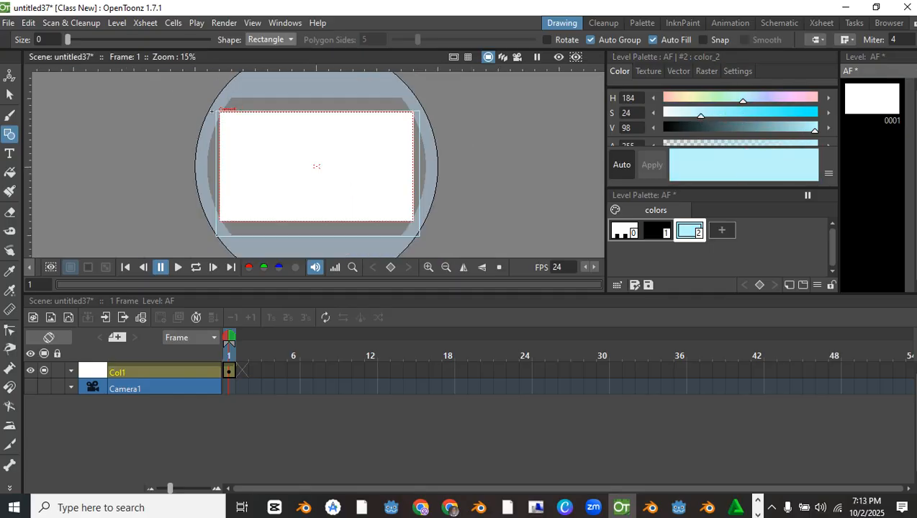
left_click_drag(213, 111, 419, 229)
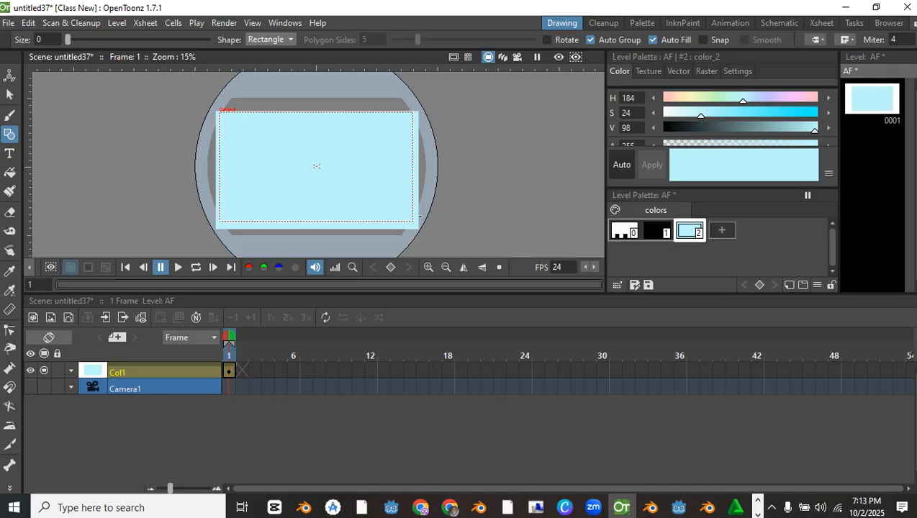
scroll(380, 196, "up", 2)
Add a green ground color to the level palette with H 110, S 100, V 42.
left_click(722, 231)
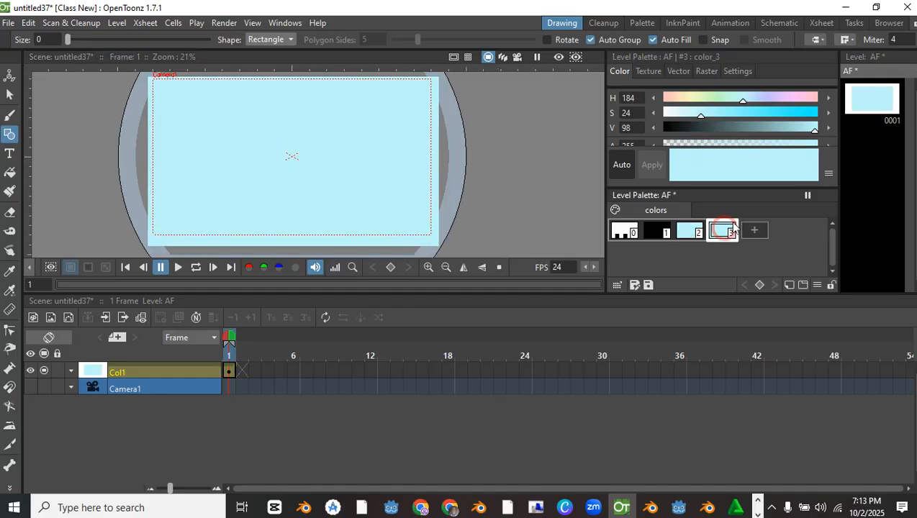
left_click_drag(723, 101, 826, 118)
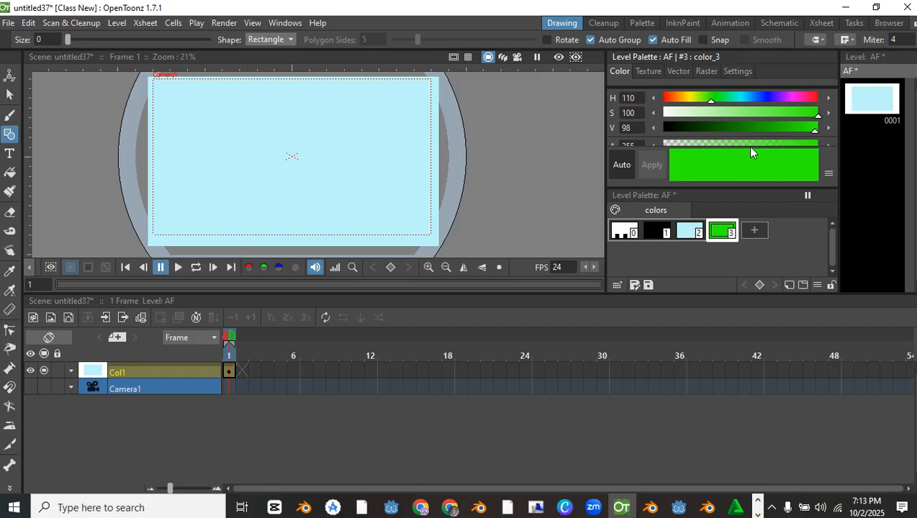
left_click_drag(753, 129, 725, 130)
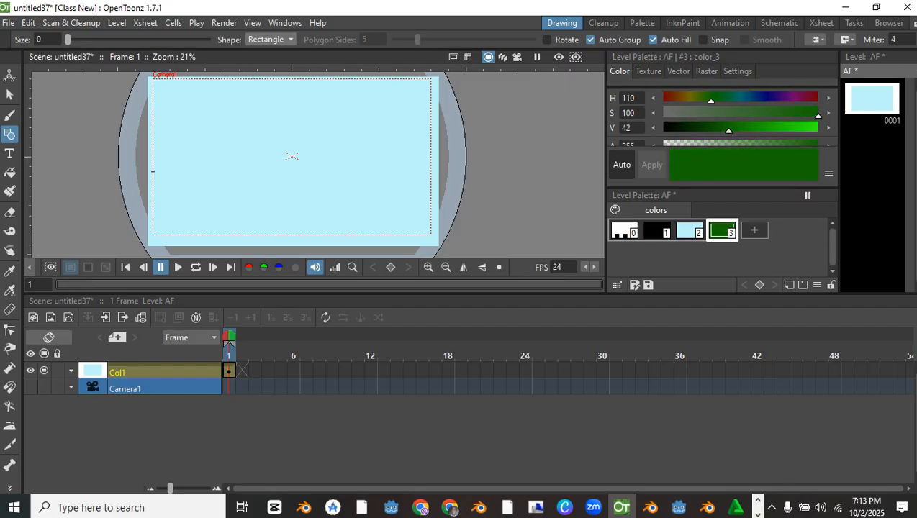
Draw a filled green ground rectangle over the lower half of the background and darken its color to V 33.
scroll(152, 171, "down", 1)
left_click_drag(148, 166, 378, 232)
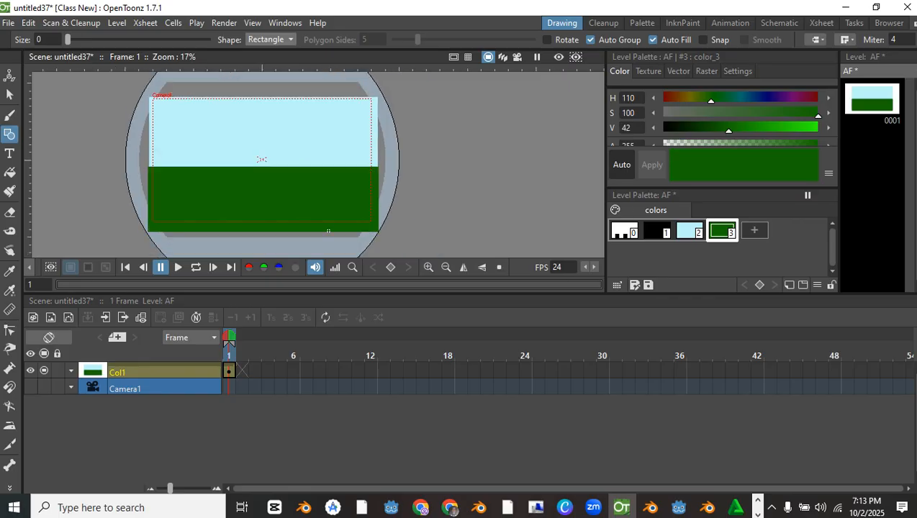
left_click_drag(729, 131, 714, 130)
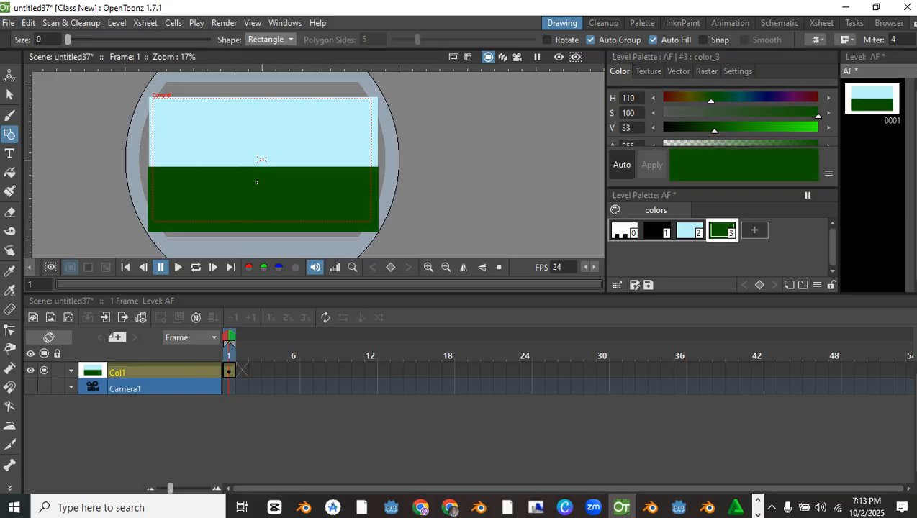
scroll(261, 159, "up", 1)
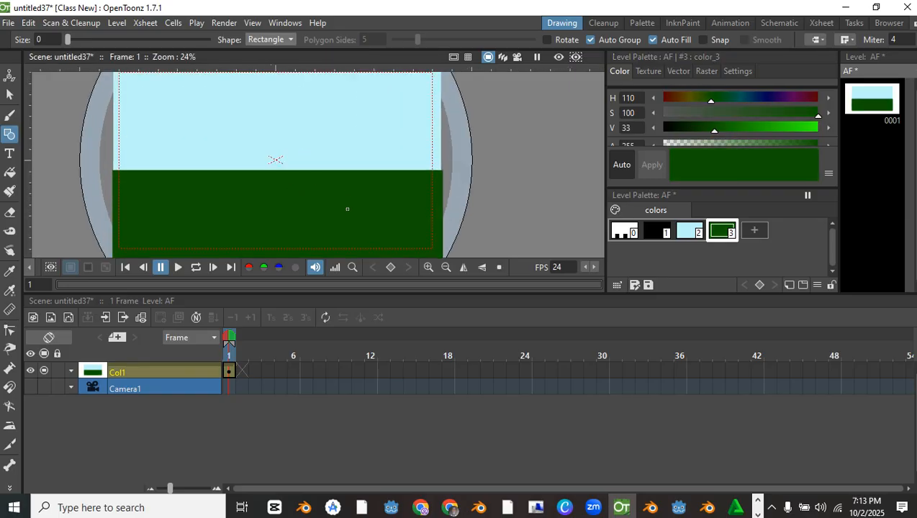
scroll(311, 198, "down", 2)
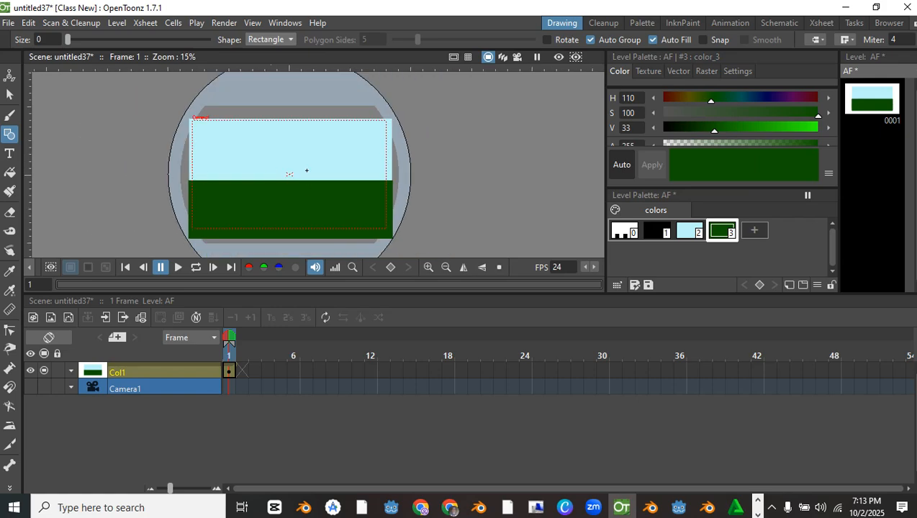
Load Character Animation.tnz from the Class New scenes folder as a sub-xsheet, importing it into the current project.
left_click(10, 75)
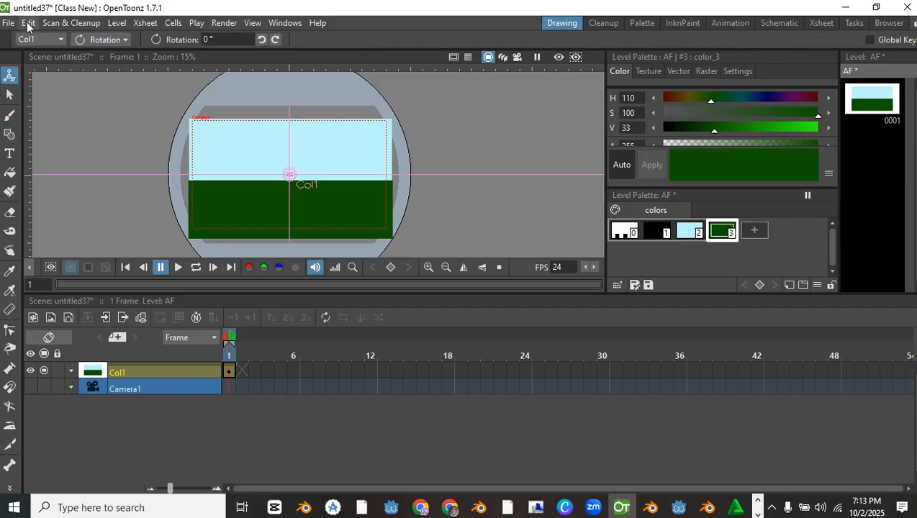
left_click(13, 27)
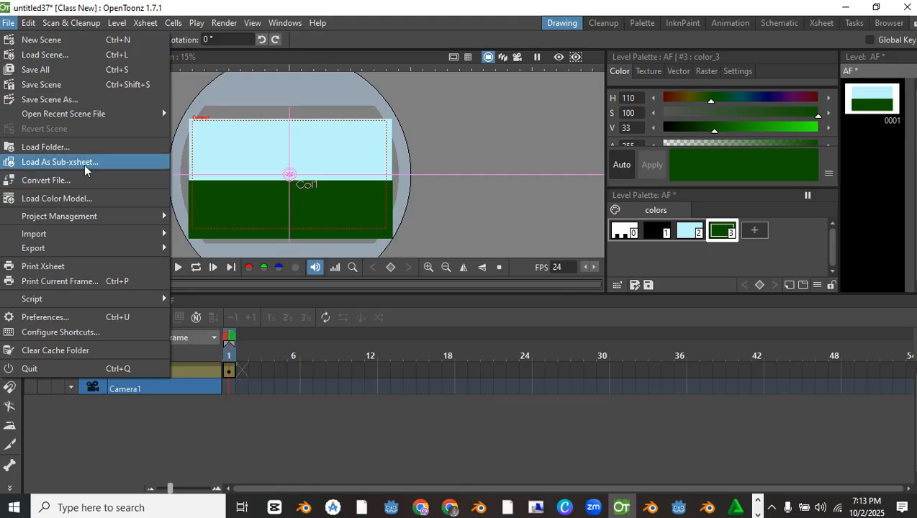
left_click(91, 164)
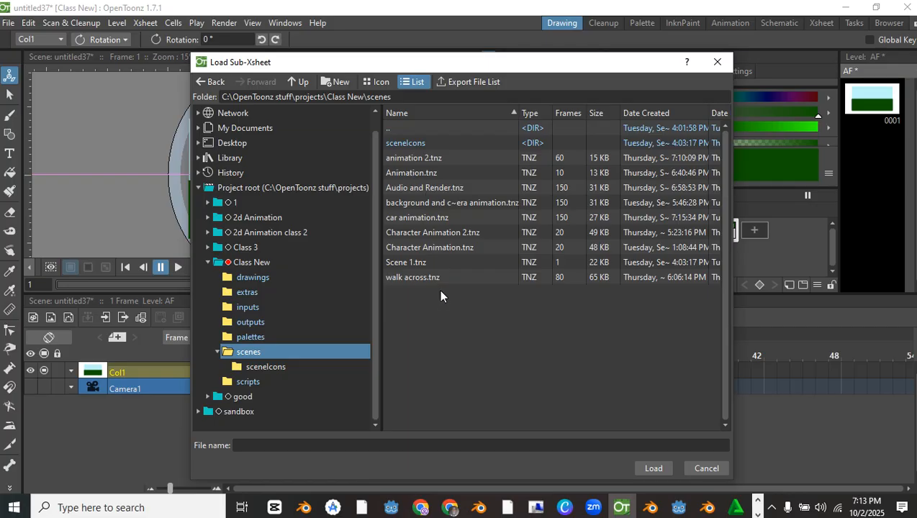
left_click(434, 250)
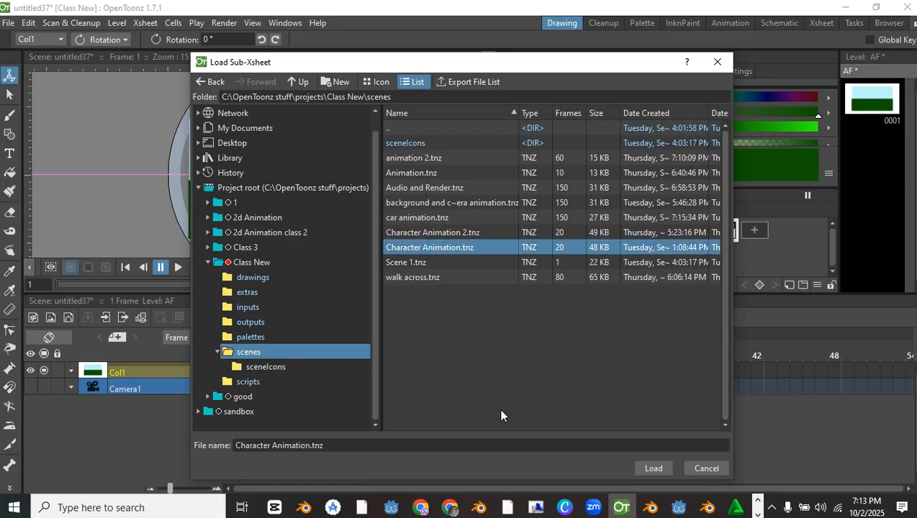
left_click(657, 468)
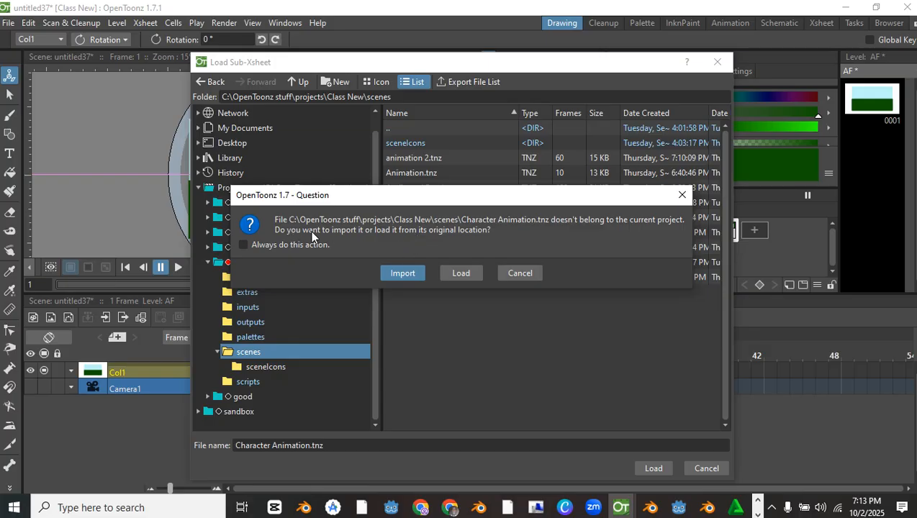
left_click(406, 273)
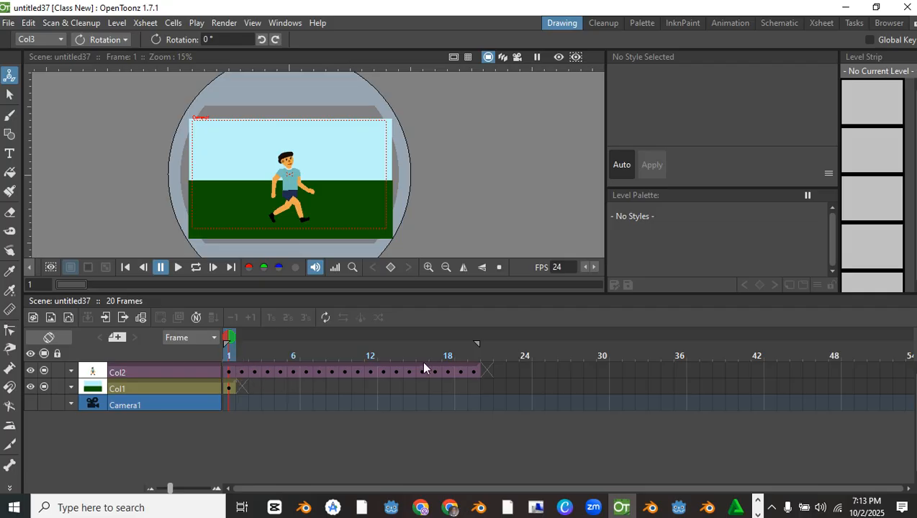
Extend the exposure of the sky-and-ground background drawing to frame 100.
left_click_drag(232, 340, 208, 335)
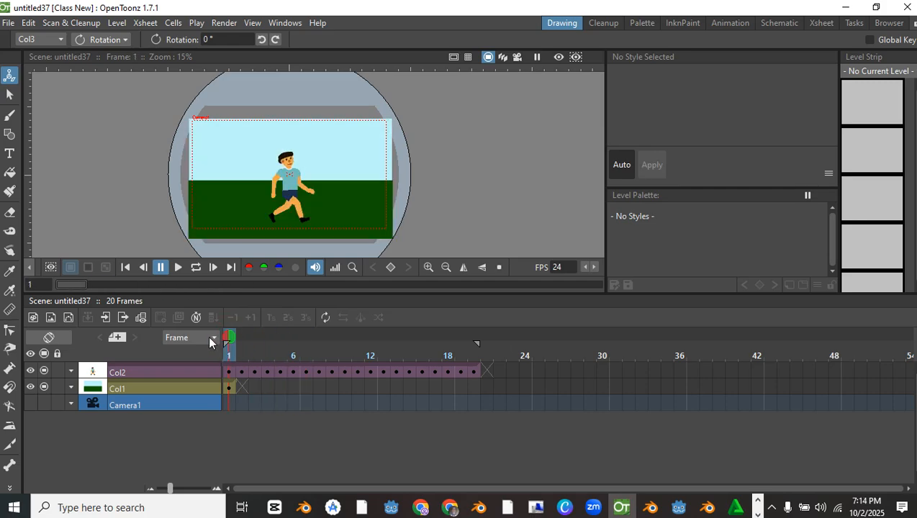
left_click(229, 387)
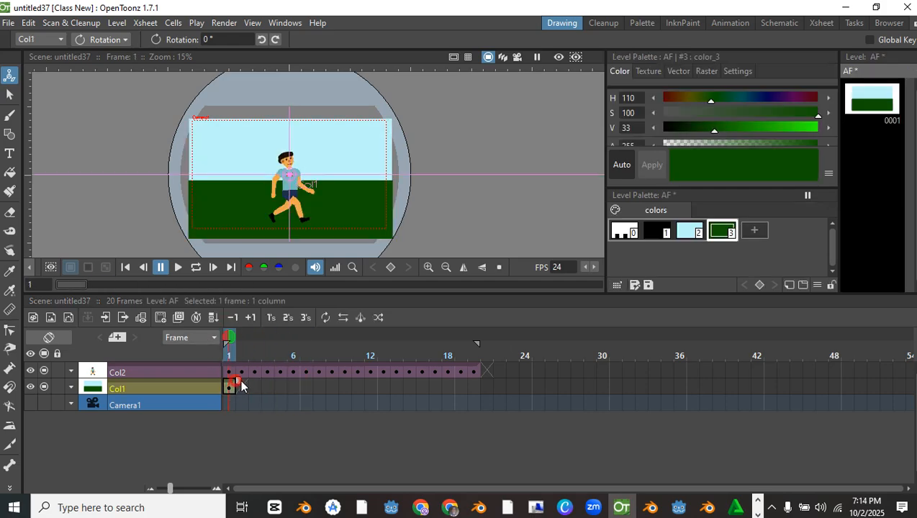
left_click_drag(255, 380, 612, 380)
left_click_drag(681, 379, 882, 382)
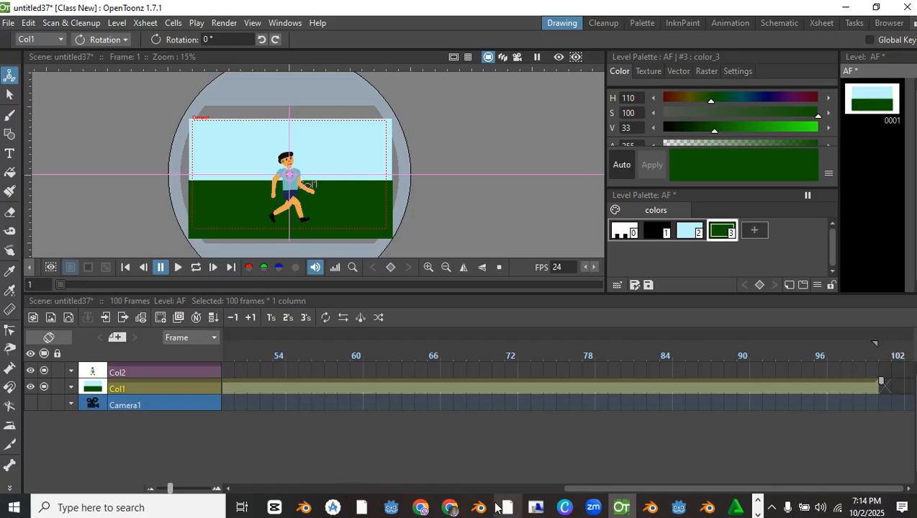
left_click_drag(576, 494, 208, 495)
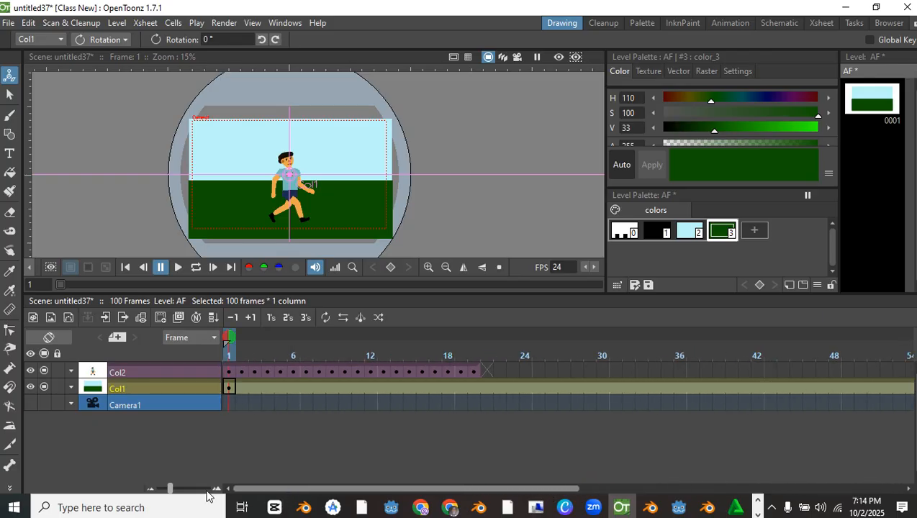
Set the Animate tool to Scale mode and rename the walk cycle column to "character".
left_click_drag(237, 346, 193, 340)
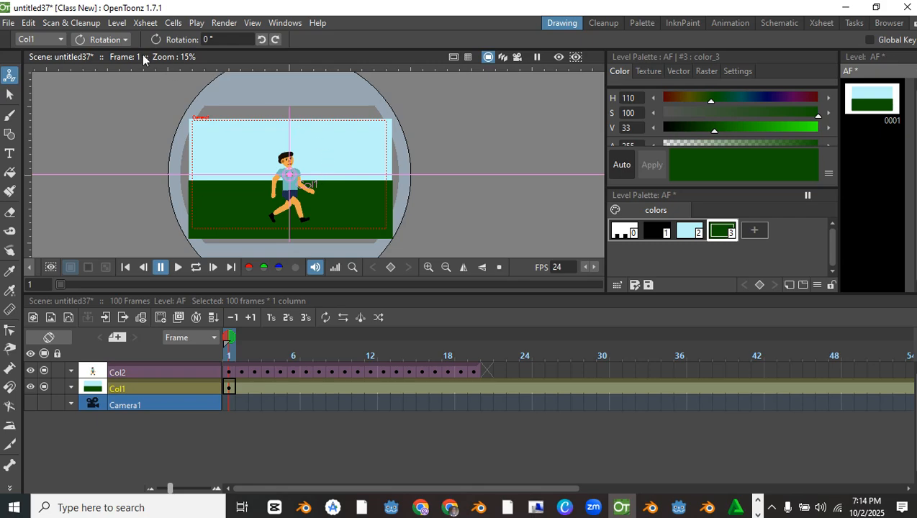
left_click(9, 72)
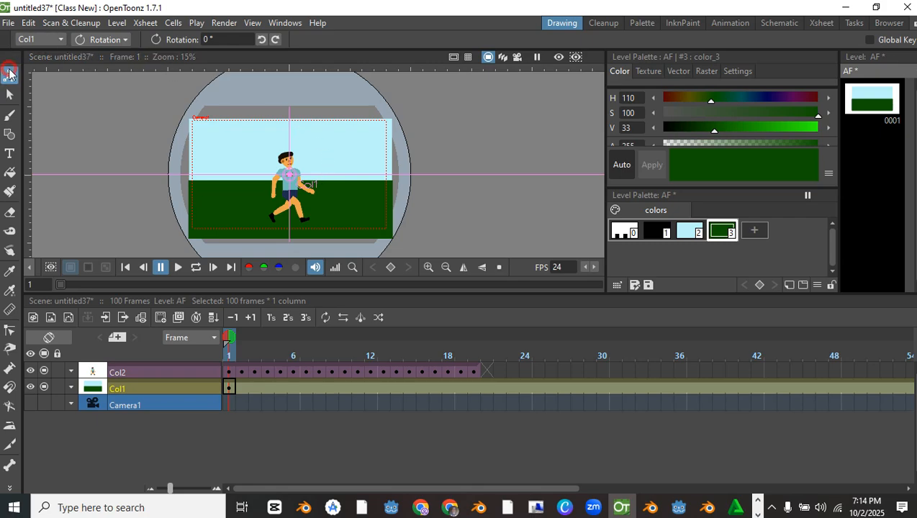
left_click(101, 40)
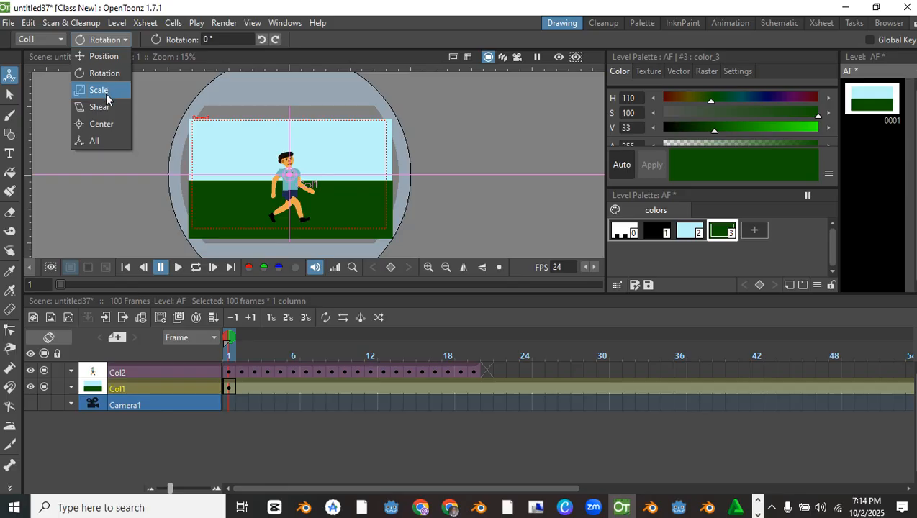
left_click(105, 91)
left_click_drag(318, 156, 311, 163)
key("ctrl+z")
left_click(130, 374)
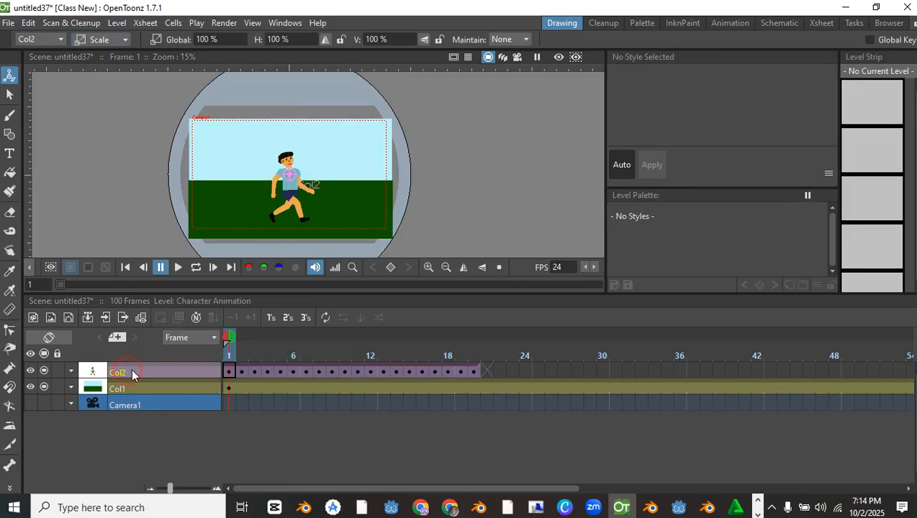
double_click(141, 369)
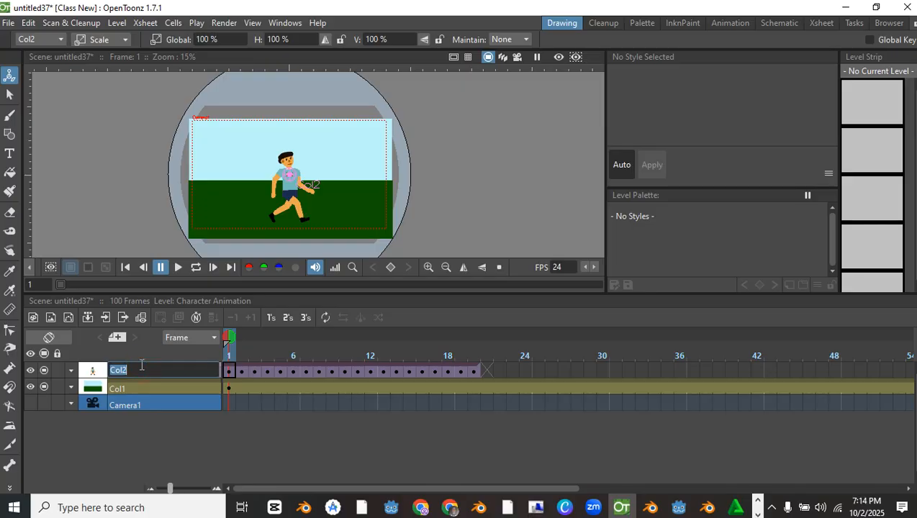
type("character")
Scale the character down to about 67.5% at frame 1.
left_click_drag(296, 174, 326, 156)
scroll(295, 175, "up", 3)
scroll(327, 157, "down", 3)
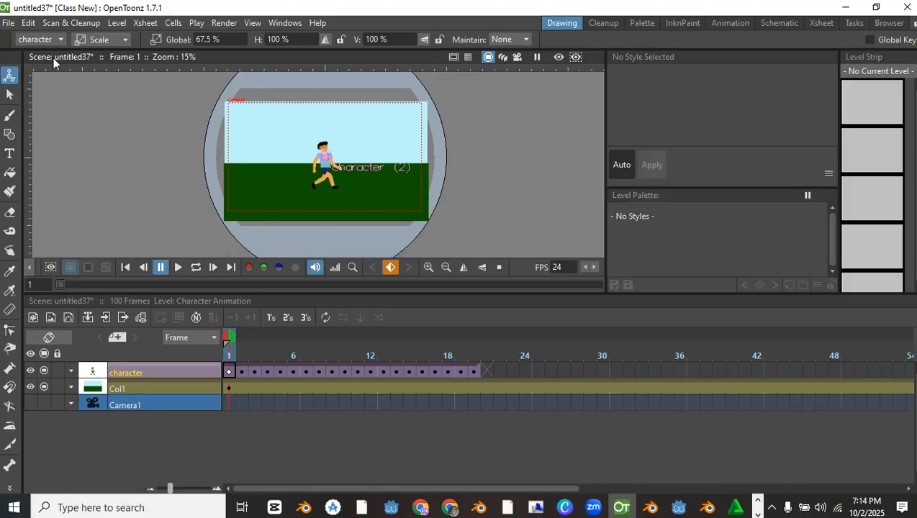
Move the character to the left end of the horizon, at about X -163 mm and Y 46 mm.
left_click(99, 39)
left_click(94, 57)
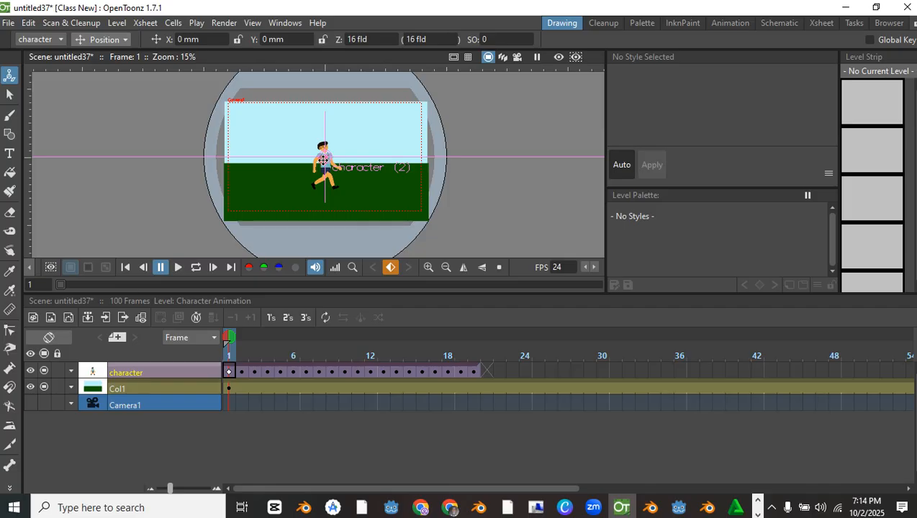
left_click_drag(321, 160, 266, 142)
scroll(247, 142, "up", 5)
scroll(269, 151, "down", 4)
scroll(283, 170, "up", 4)
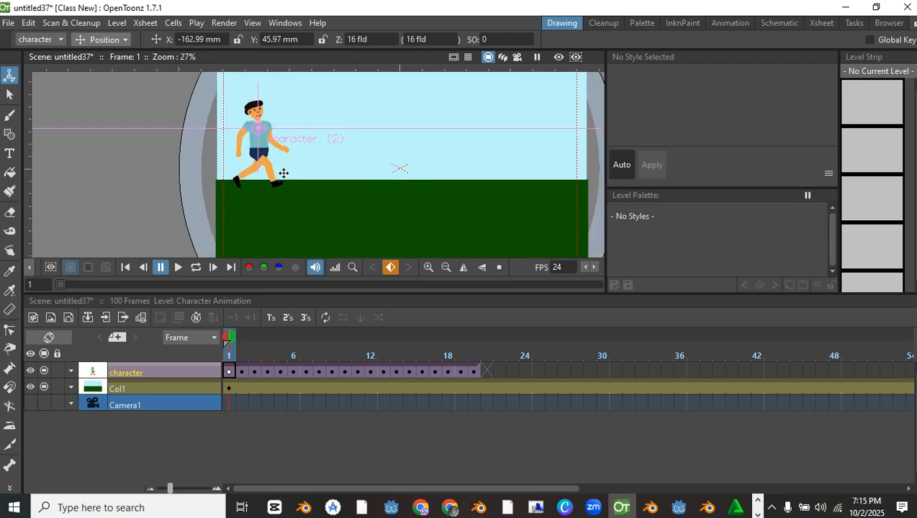
scroll(283, 174, "up", 1)
scroll(283, 179, "down", 3)
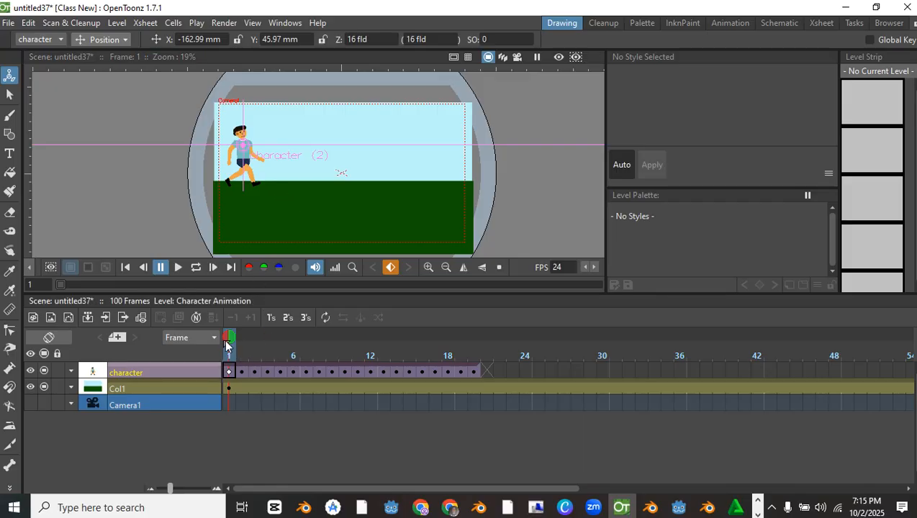
mouse_move(229, 340)
left_mouse_down()
mouse_move(408, 340)
mouse_move(229, 338)
left_mouse_up()
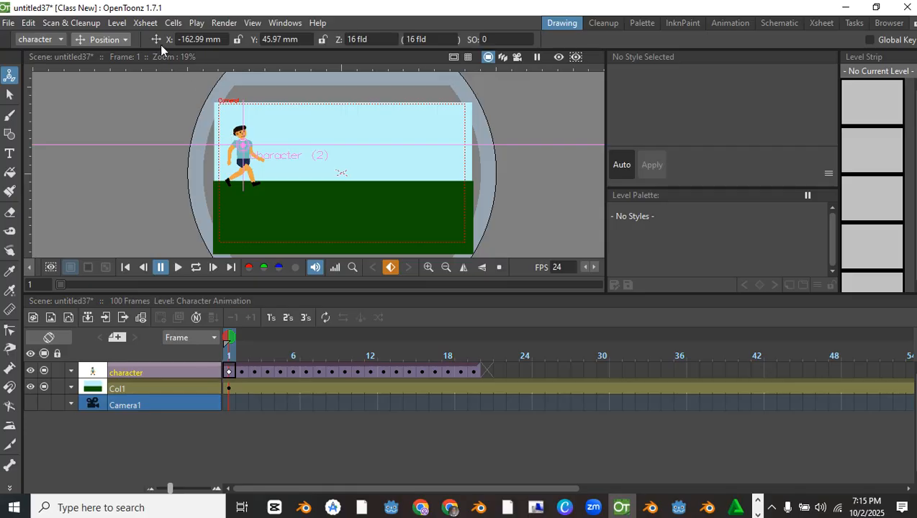
Shrink the character further to a global scale of about 53%.
left_click(112, 39)
left_click(106, 85)
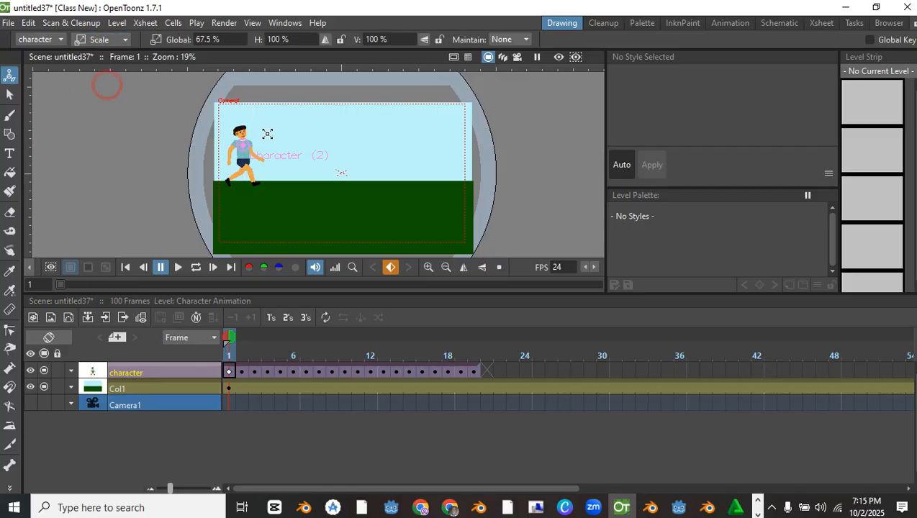
left_click_drag(261, 139, 253, 139)
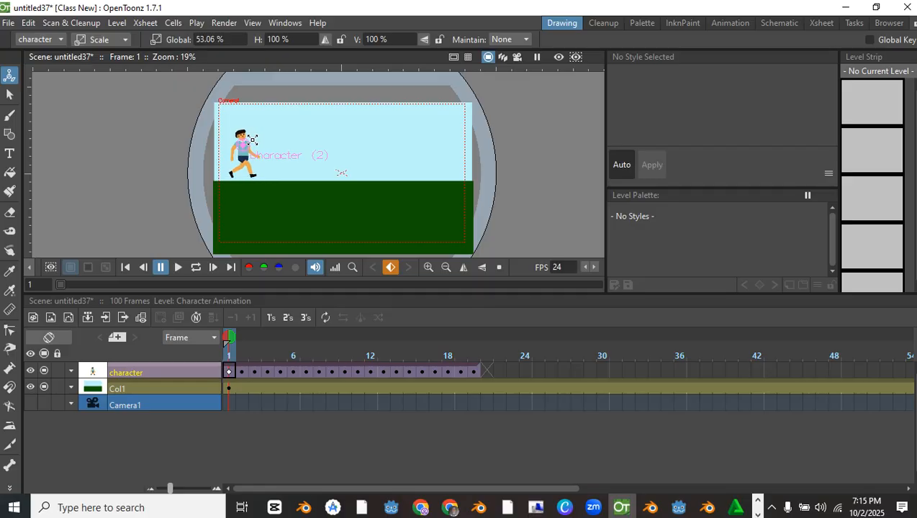
Reposition the smaller character with its feet on the ground line, at about X -171 mm and Y 33 mm.
left_click(103, 38)
left_click(103, 57)
left_click_drag(244, 144, 240, 155)
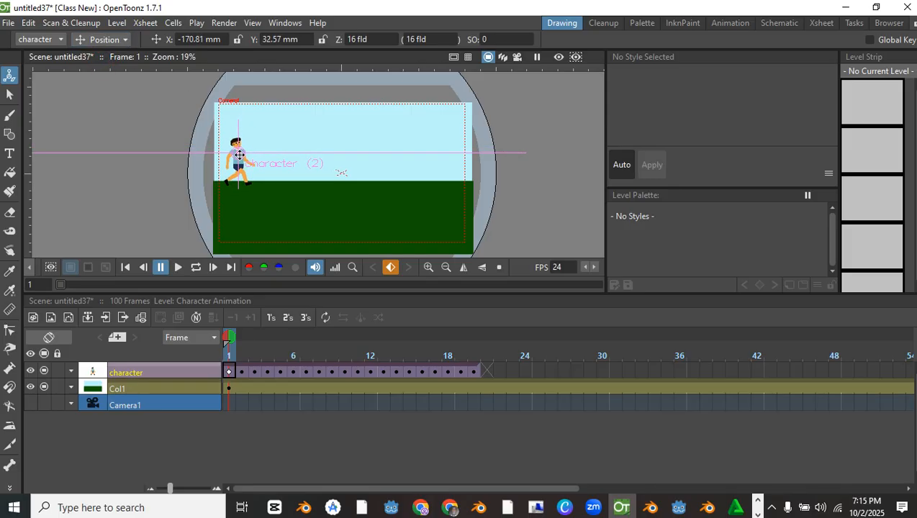
scroll(240, 155, "up", 3)
scroll(240, 155, "down", 2)
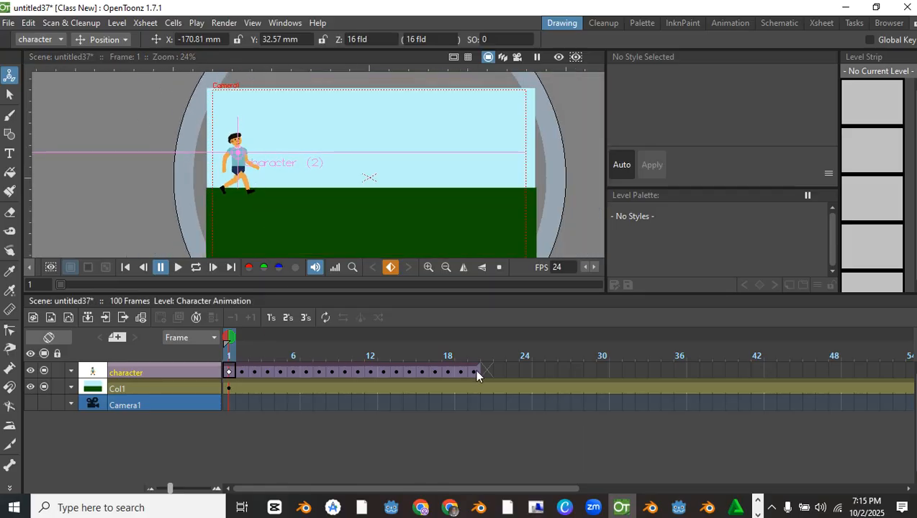
Copy frames 1 to 20 of the character column, allowing OpenToonz in the security prompt.
left_click(228, 371)
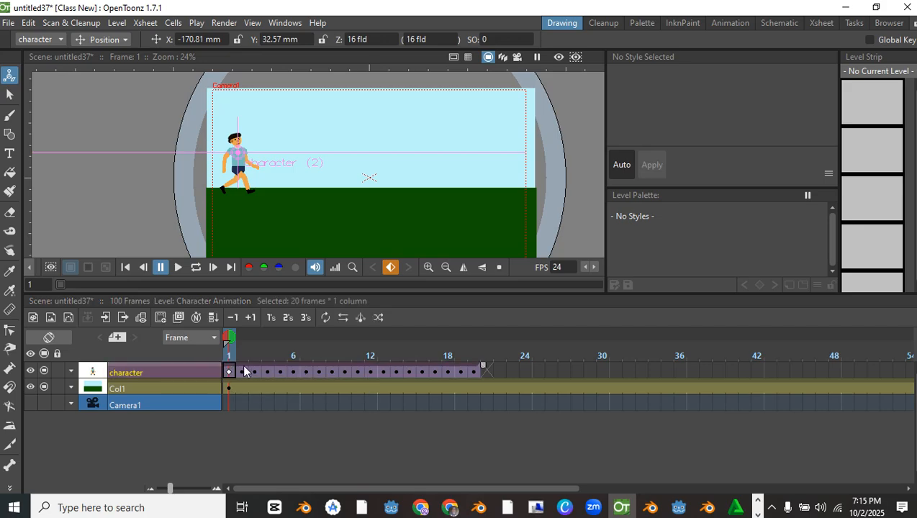
mouse_move(235, 366)
left_mouse_down()
mouse_move(244, 367)
mouse_move(234, 367)
left_mouse_up()
left_click(468, 373)
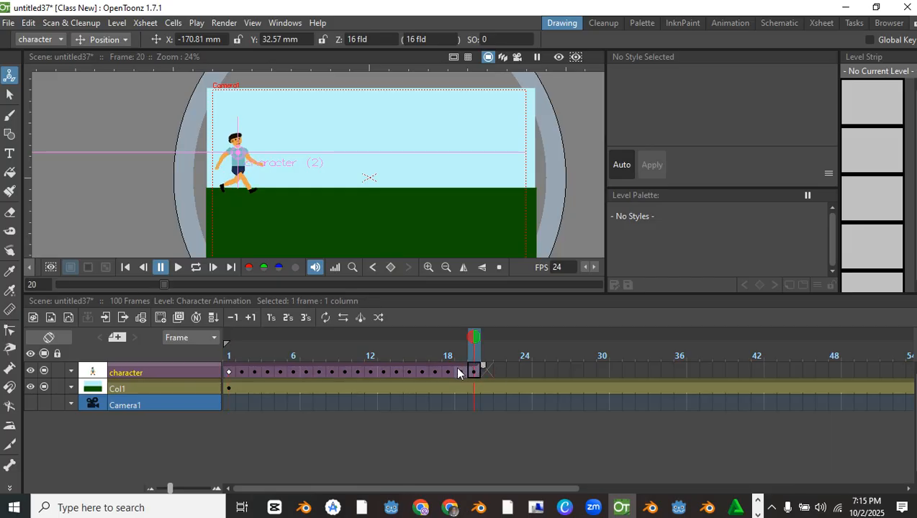
left_click(227, 372, "shift")
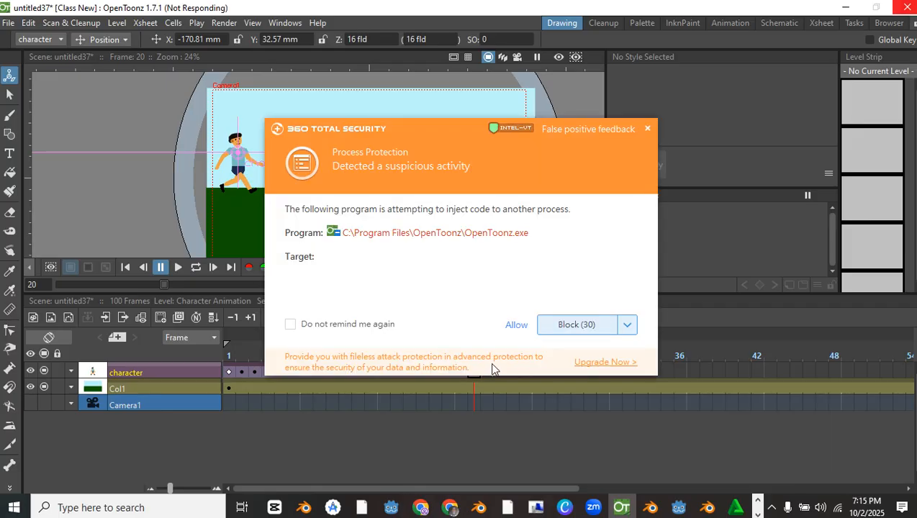
left_click(516, 326)
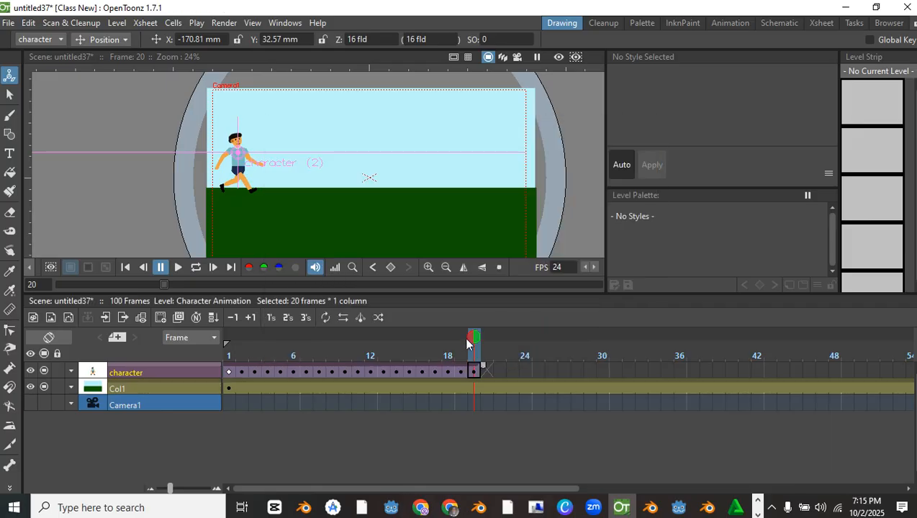
Paste the copied 20-frame walk cycle into the character column at frame 21 and again at frame 41.
left_click(488, 340)
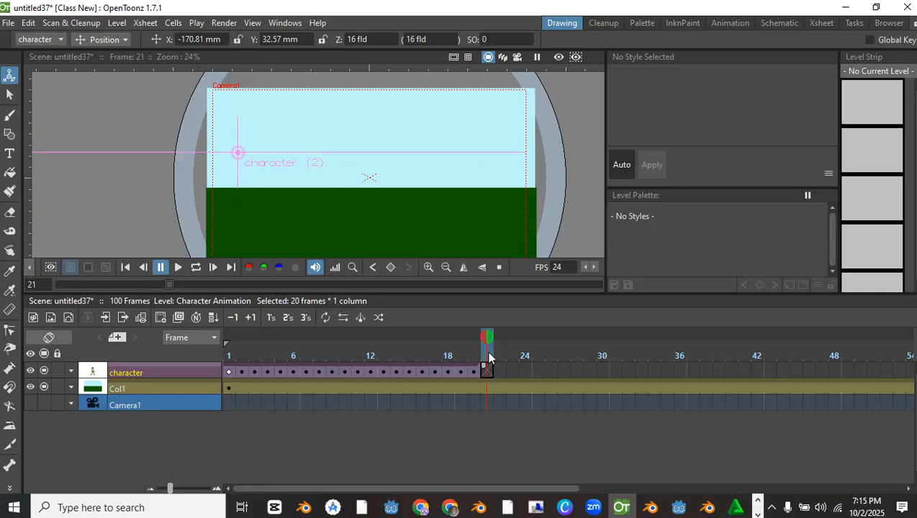
left_click_drag(392, 494, 699, 493)
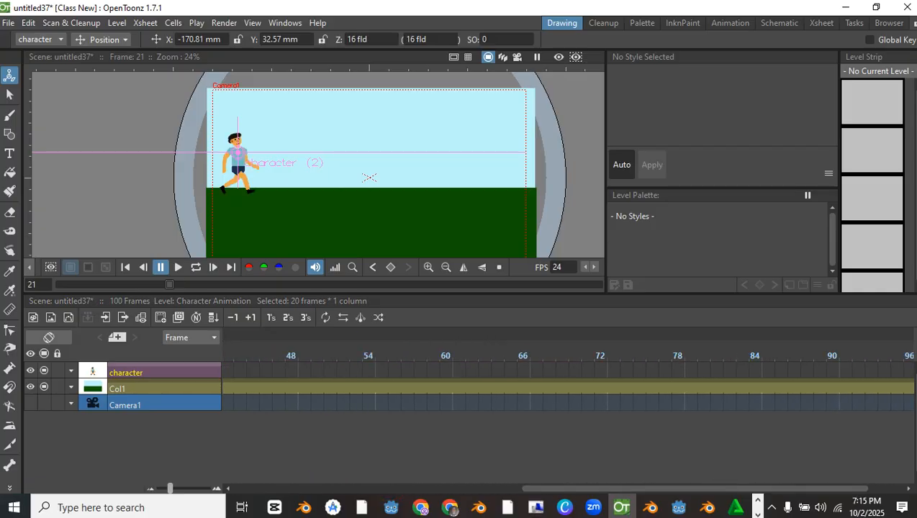
key("alt+Tab")
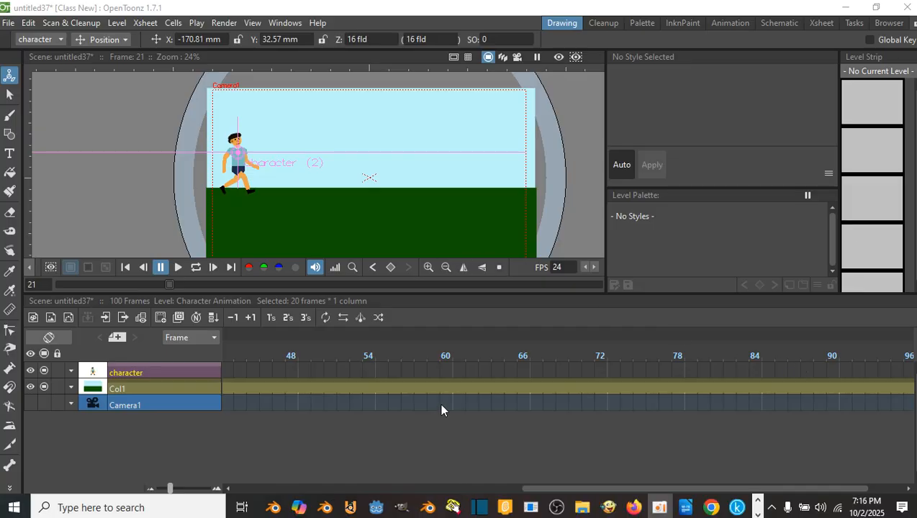
left_click_drag(544, 487, 443, 487)
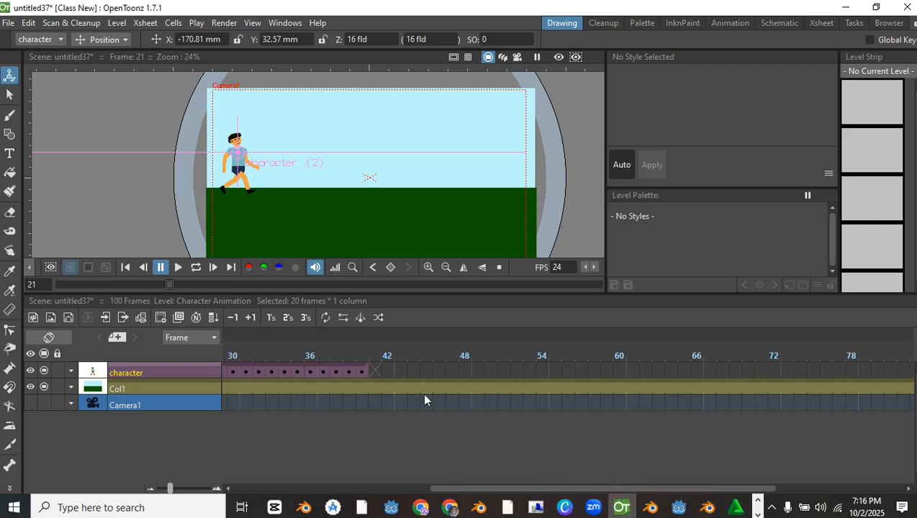
left_click(373, 370)
key("ctrl+v")
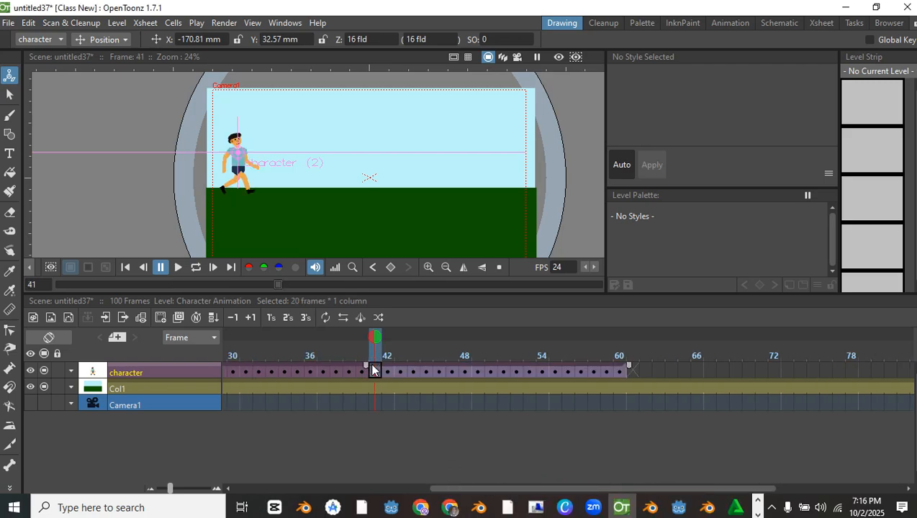
Paste two more copies of the walk cycle into the character column, at frames 61 and 81.
left_click(630, 370)
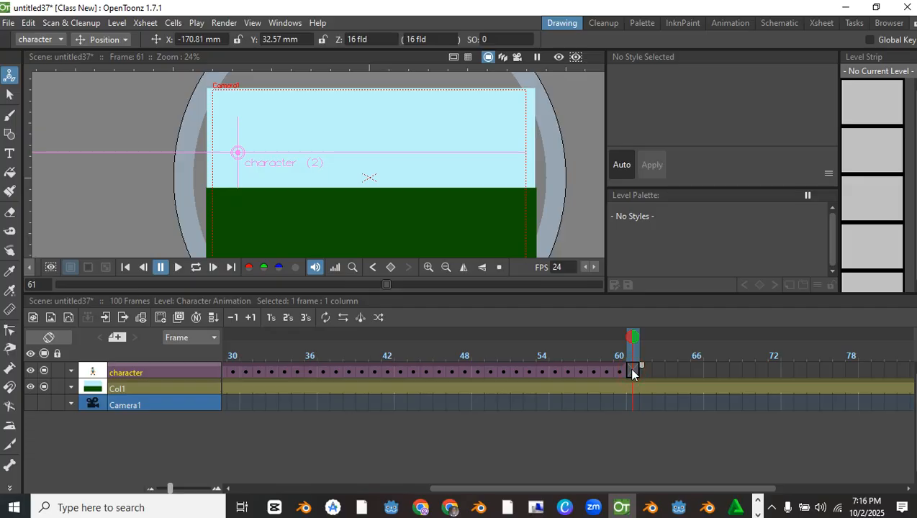
key("ctrl+v")
left_click_drag(632, 484, 819, 487)
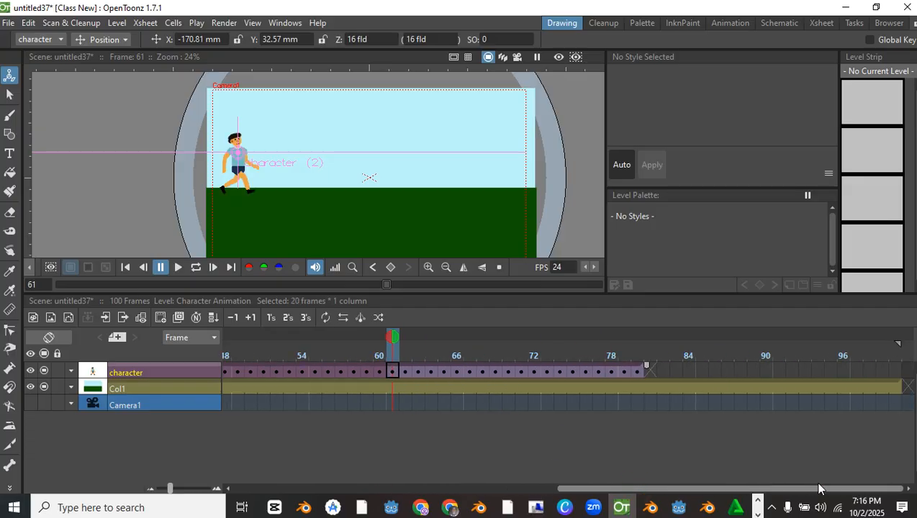
left_click(648, 371)
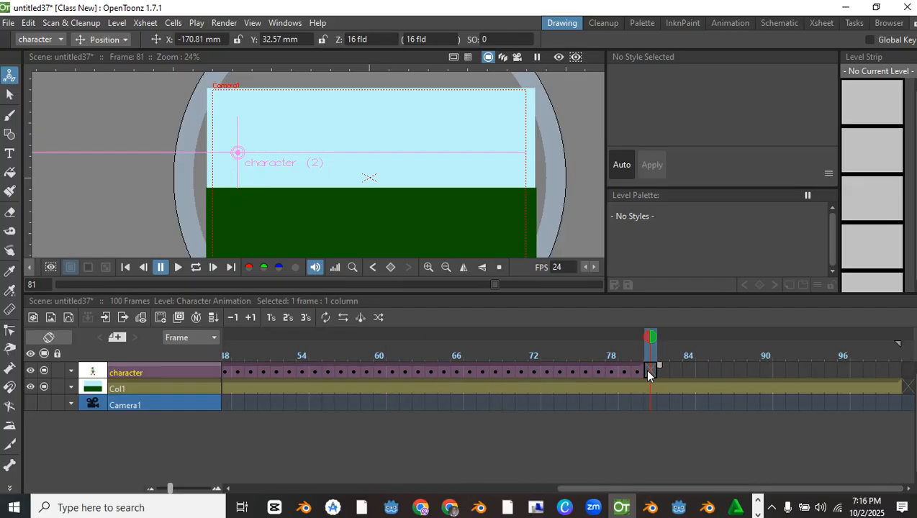
key("ctrl+v")
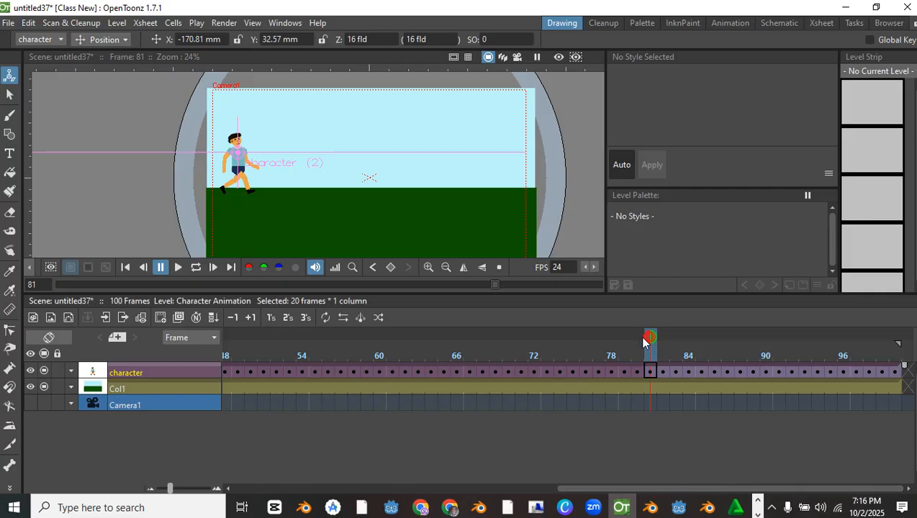
Return to frame 1, play the extended walk cycle in a loop, and stop the playback.
left_click_drag(651, 336, 6, 337)
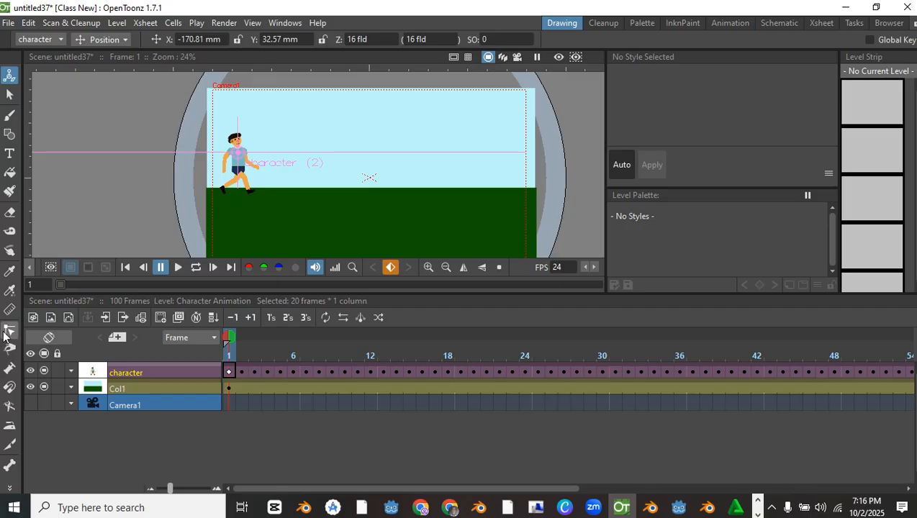
left_click(179, 269)
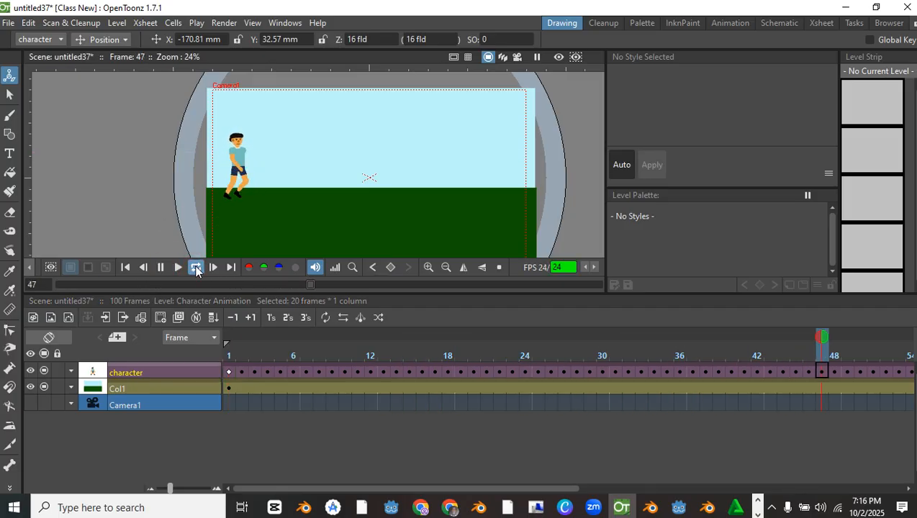
left_click(196, 268)
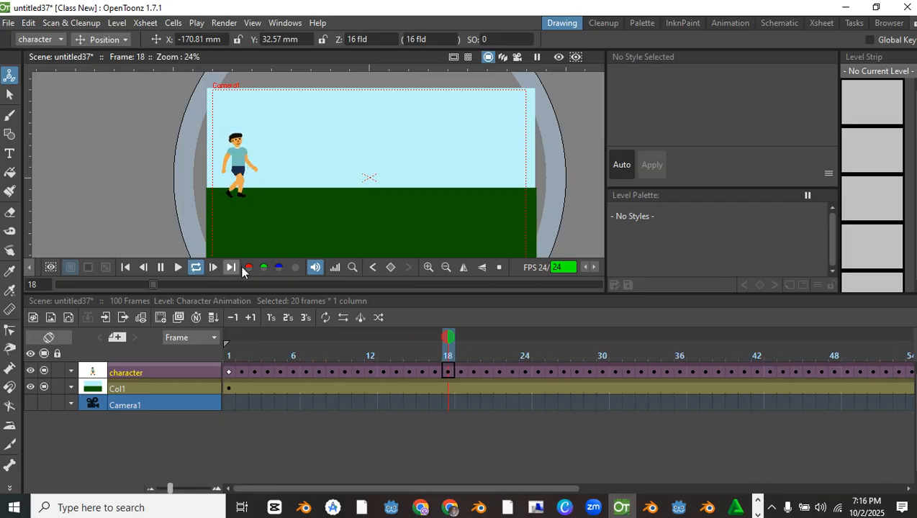
left_click(160, 268)
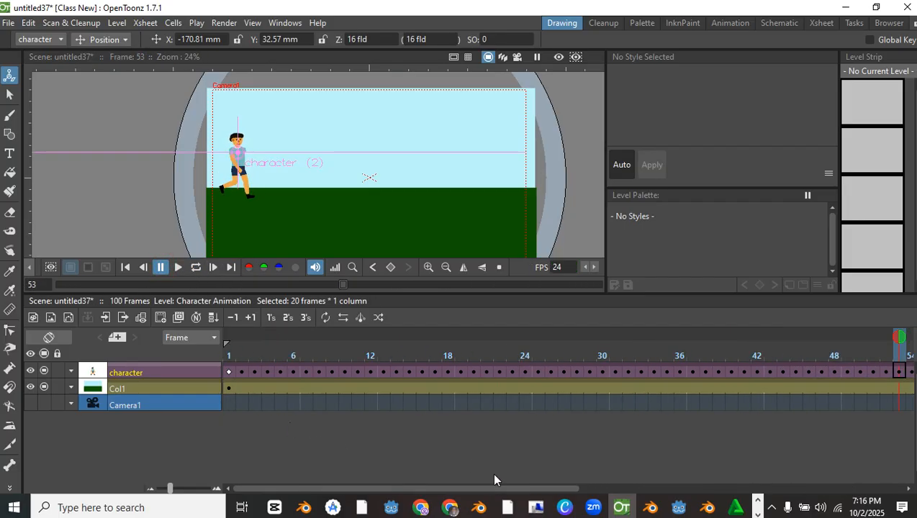
Place the character at about X -174, Y 28 mm on frame 1 and beyond the background's right edge at about X 247 mm on frame 100.
left_click(229, 356)
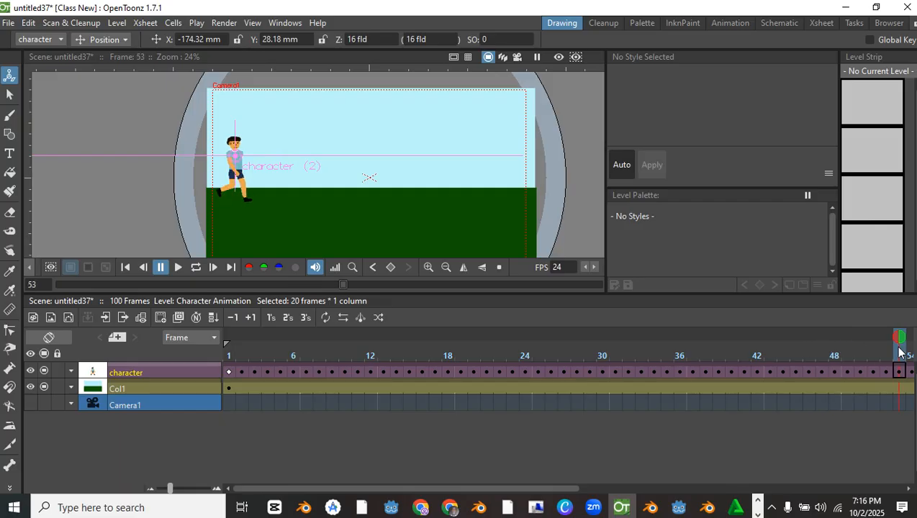
left_click_drag(899, 351, 724, 352)
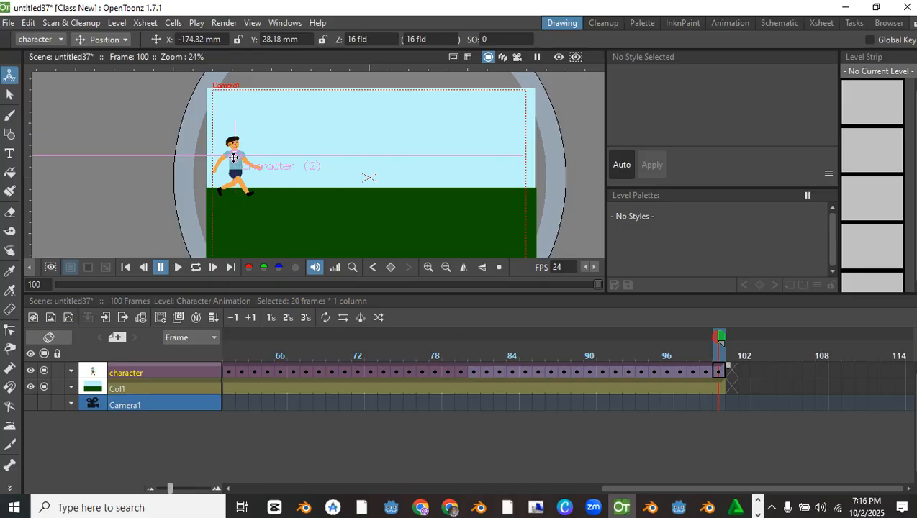
left_click_drag(234, 157, 319, 157)
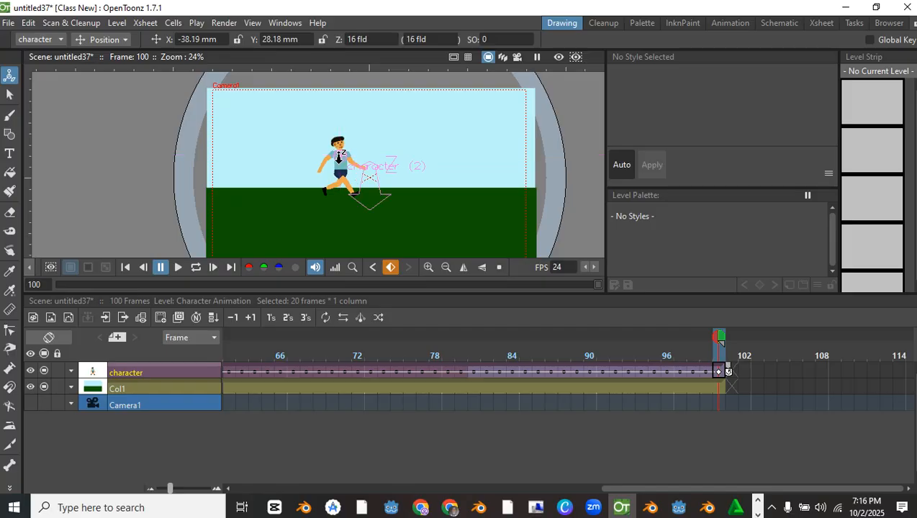
key("ctrl+z")
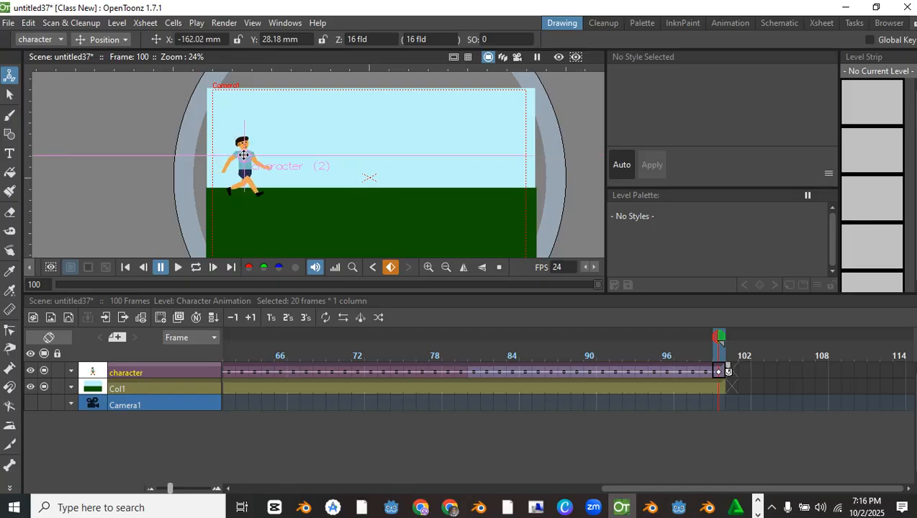
left_click_drag(245, 155, 288, 152)
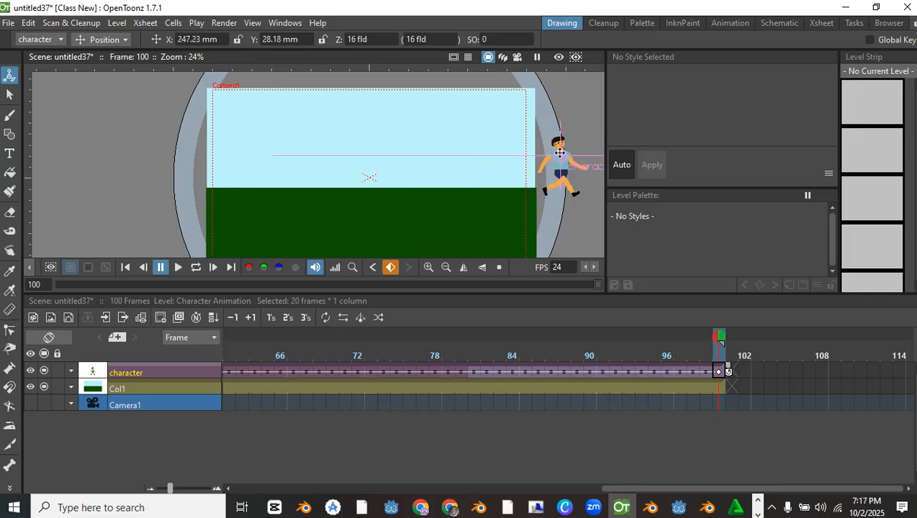
Switch the viewer to the camera view and play the character's walk across the background in a loop.
left_click(518, 58)
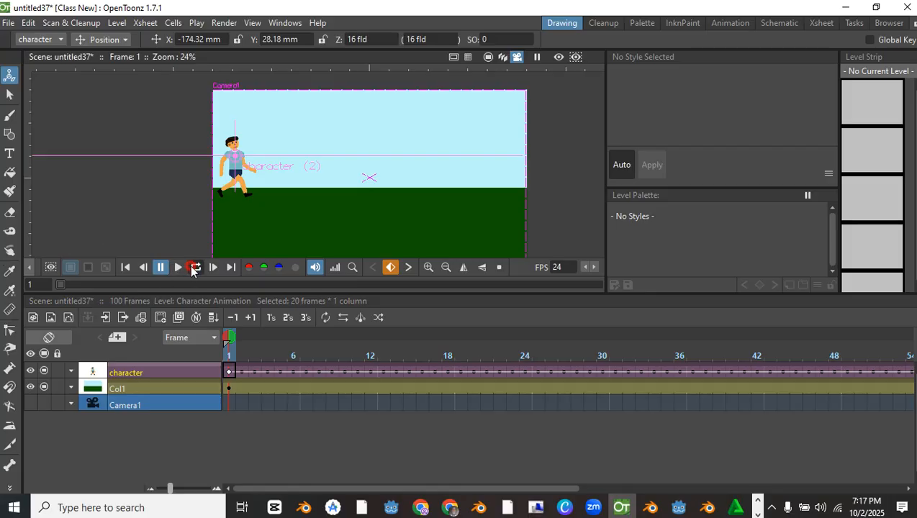
left_click(195, 267)
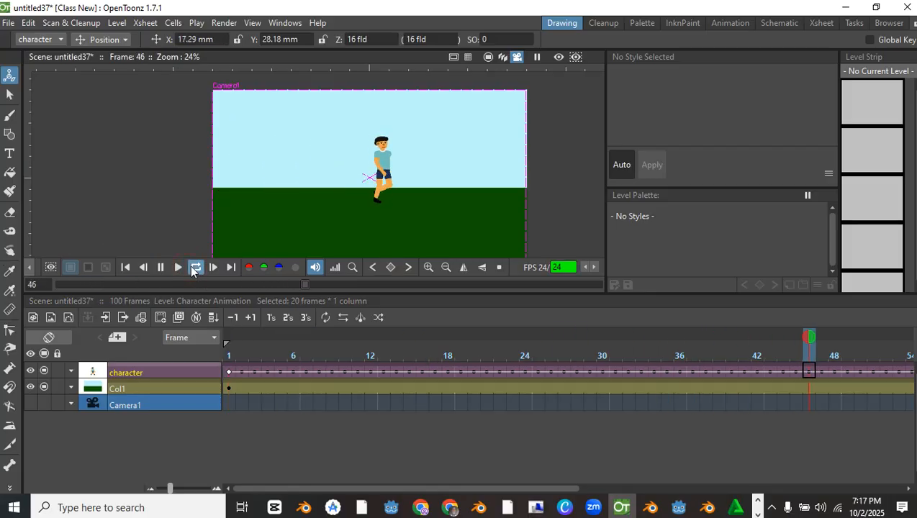